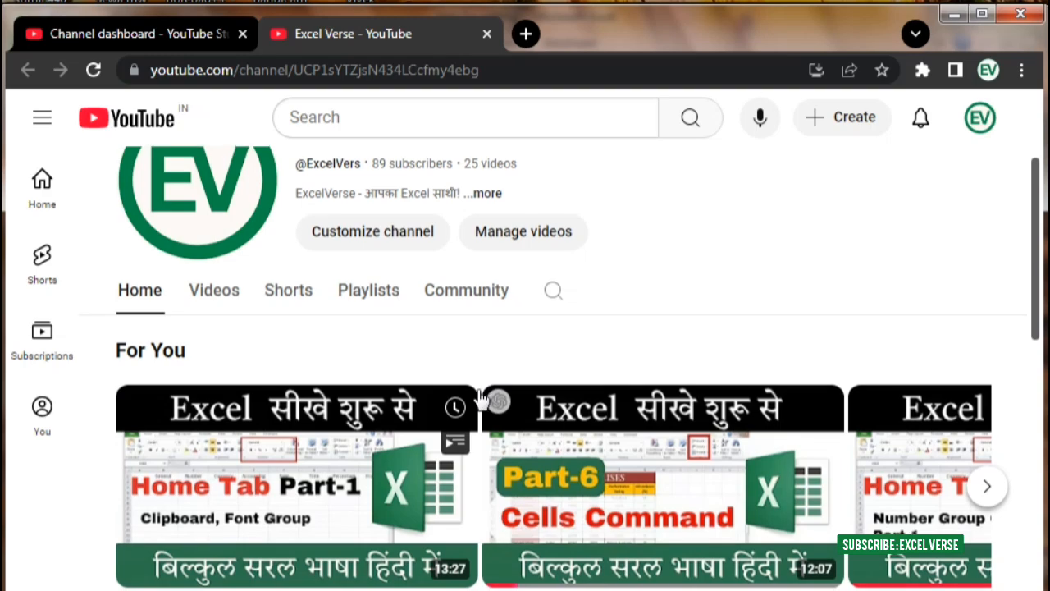
Step: Look over the Excel Verse channel page, from its banner and details to the For You and Videos sections
scroll(481, 399, down, 4)
scroll(467, 436, up, 2)
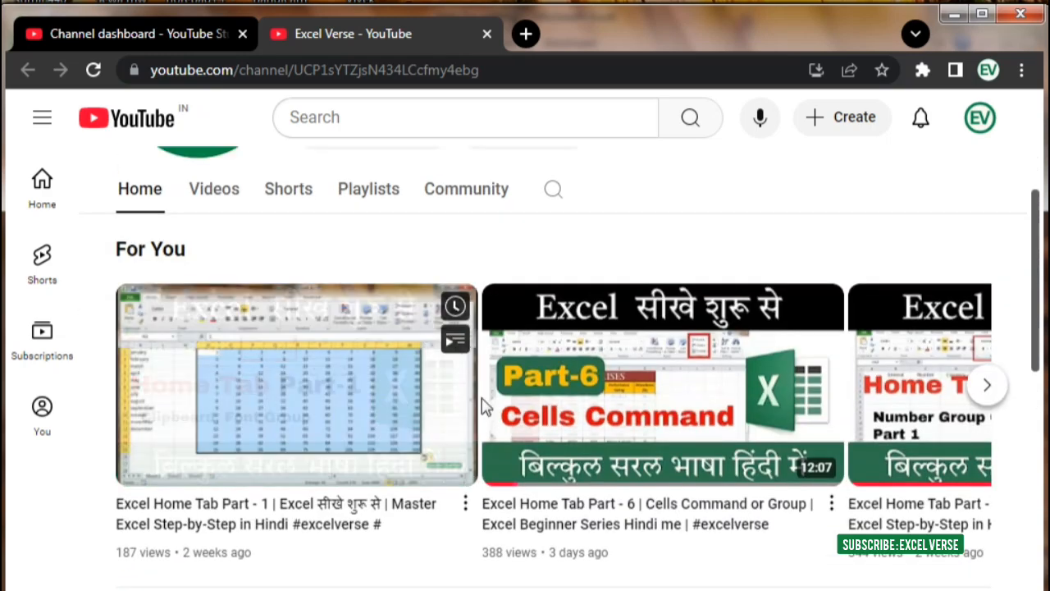
scroll(473, 263, up, 3)
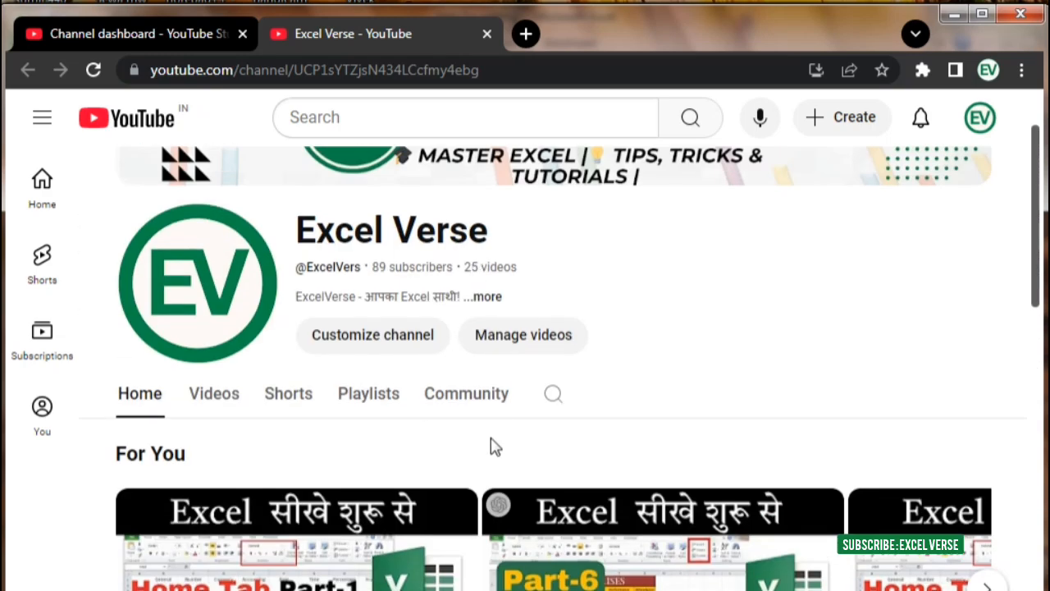
scroll(488, 449, down, 1)
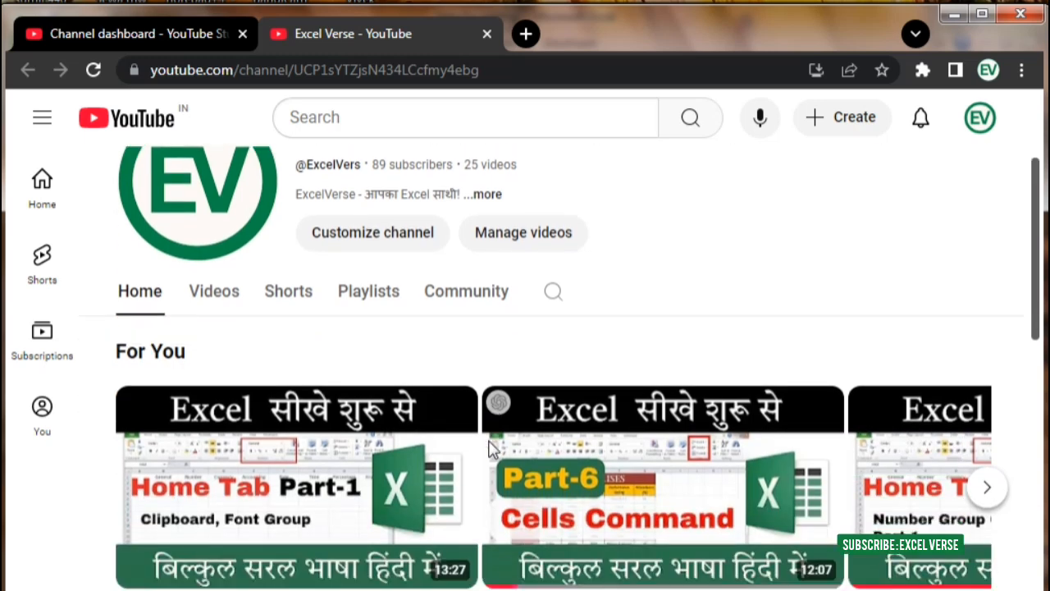
scroll(495, 344, down, 2)
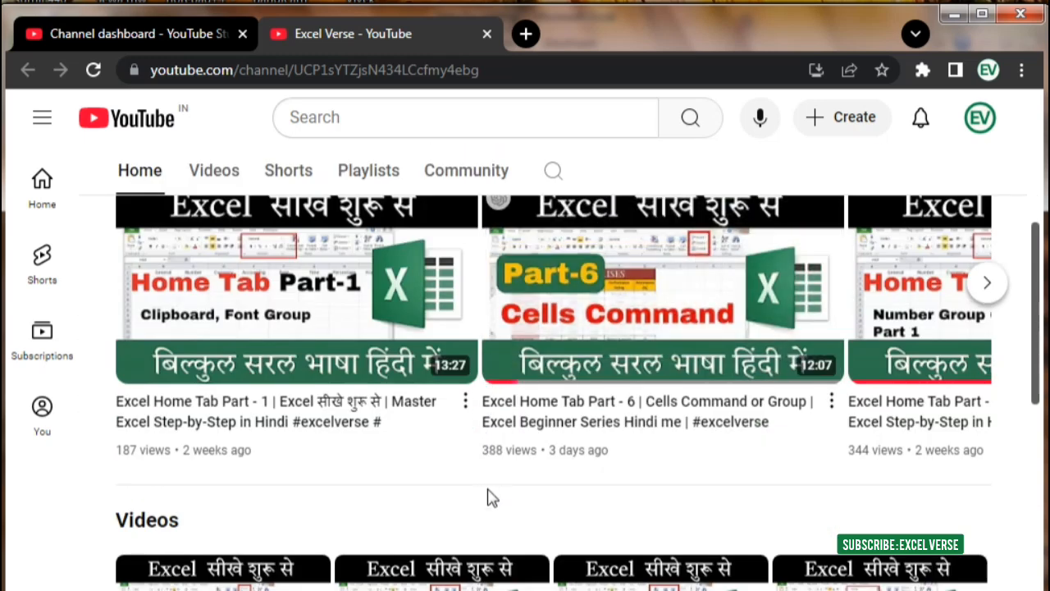
scroll(484, 498, up, 3)
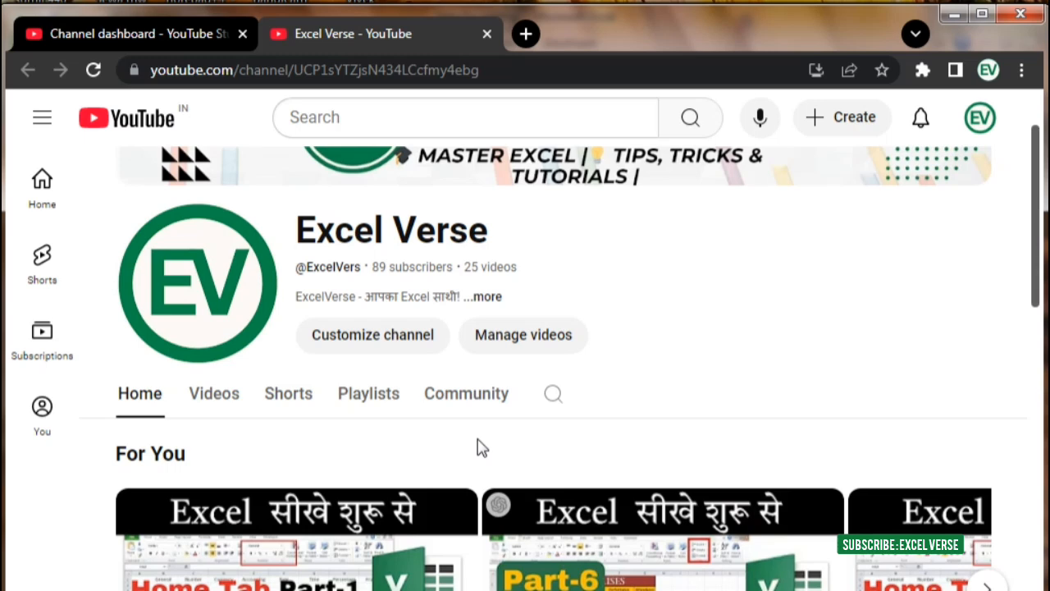
scroll(480, 444, down, 4)
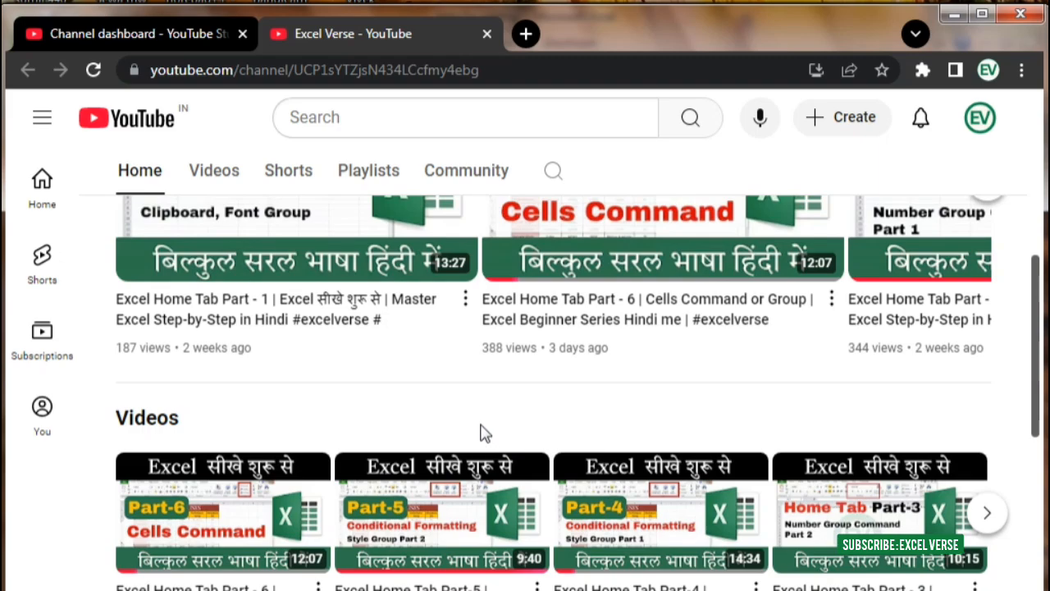
scroll(484, 425, up, 5)
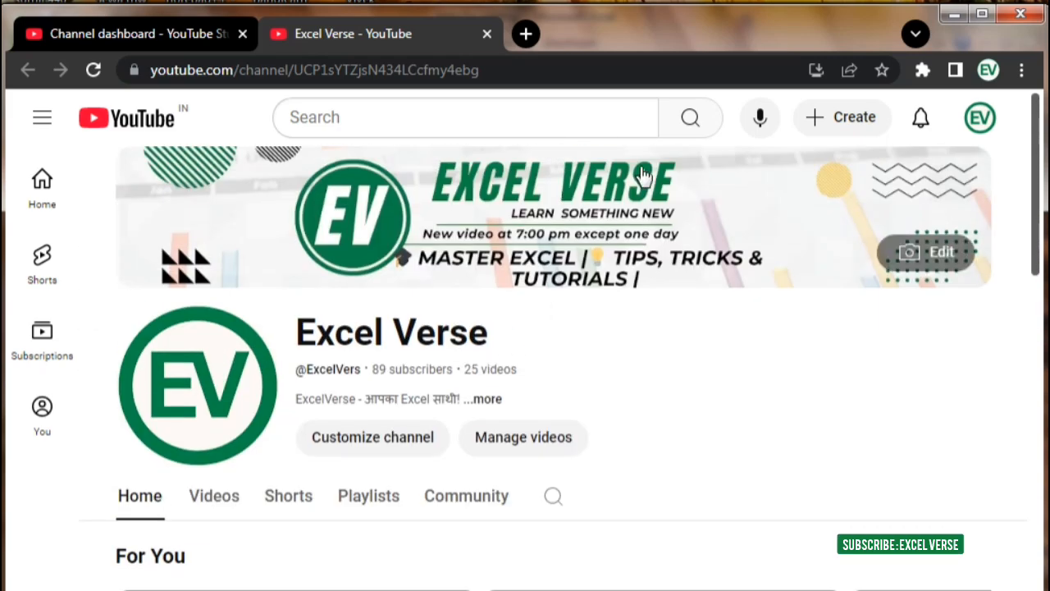
scroll(661, 380, down, 9)
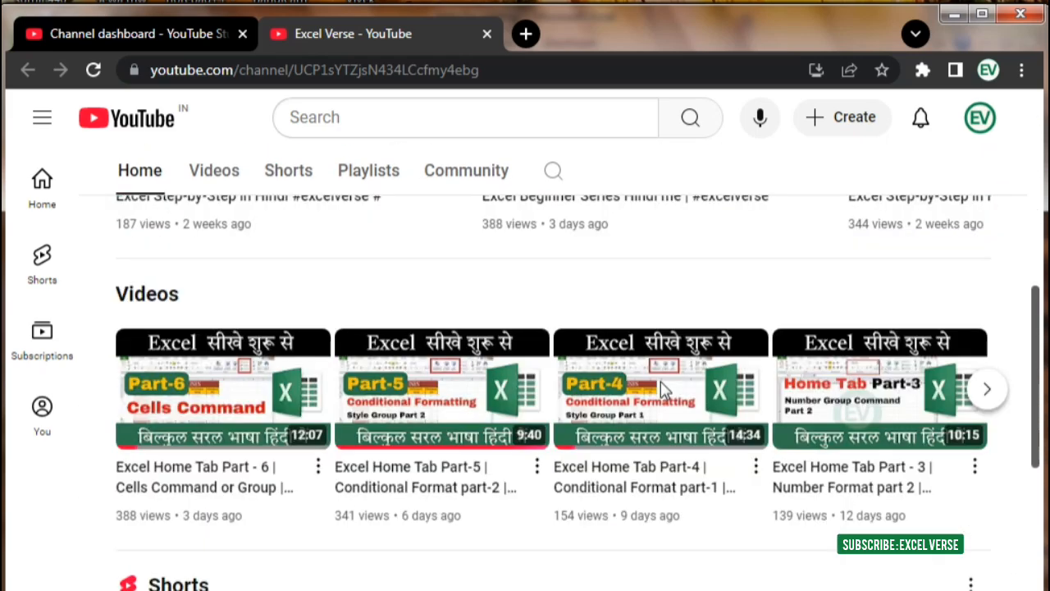
scroll(714, 501, up, 1)
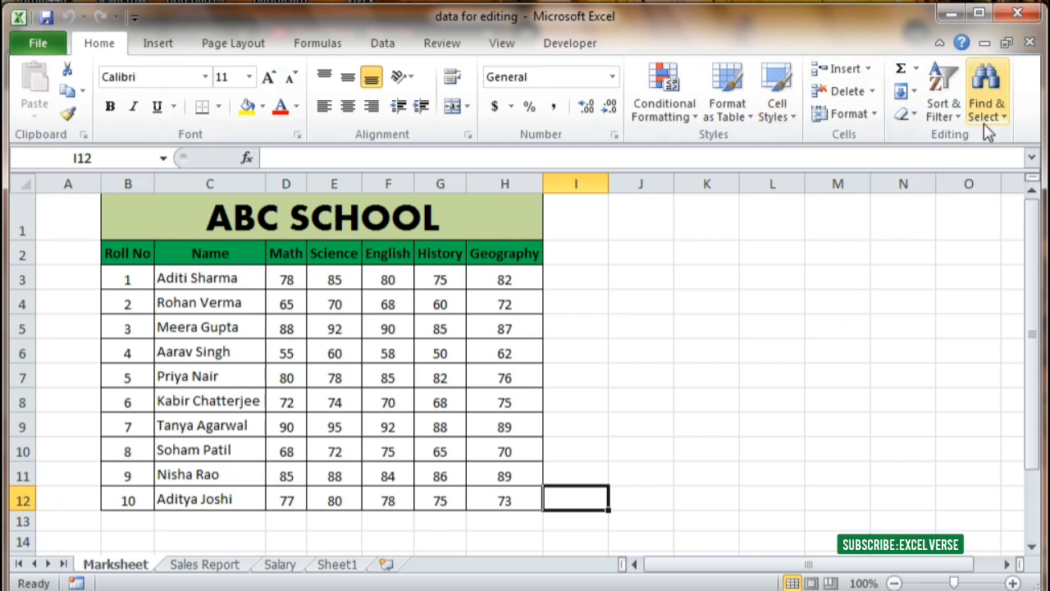
click(915, 70)
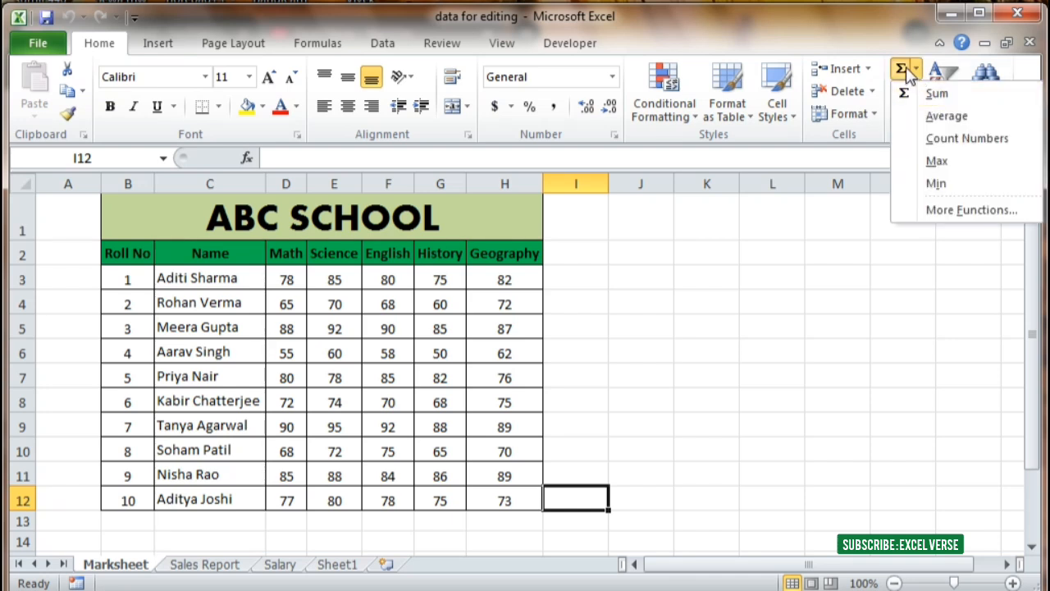
click(777, 344)
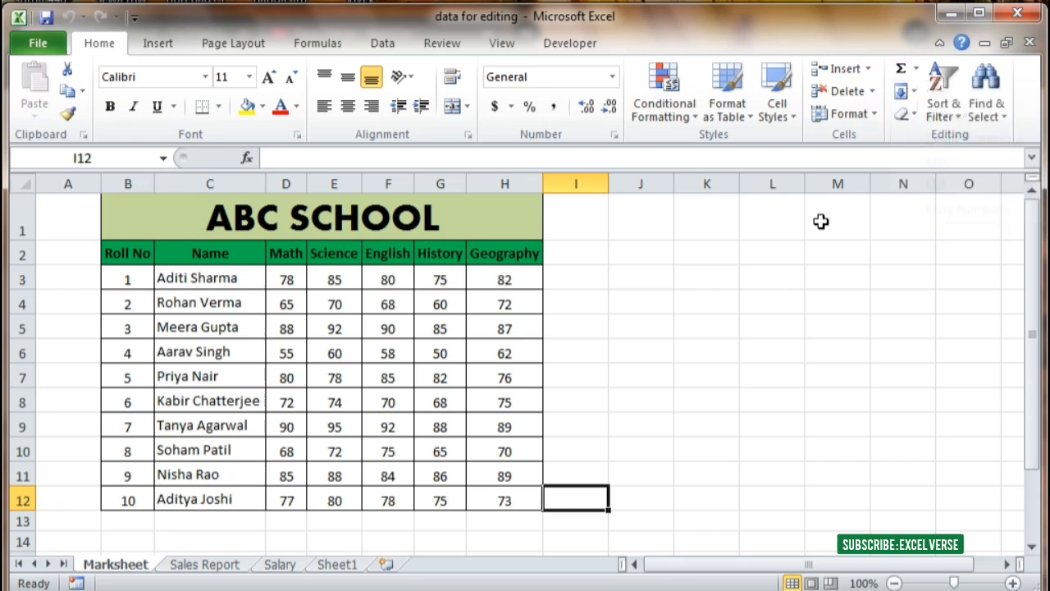
click(914, 73)
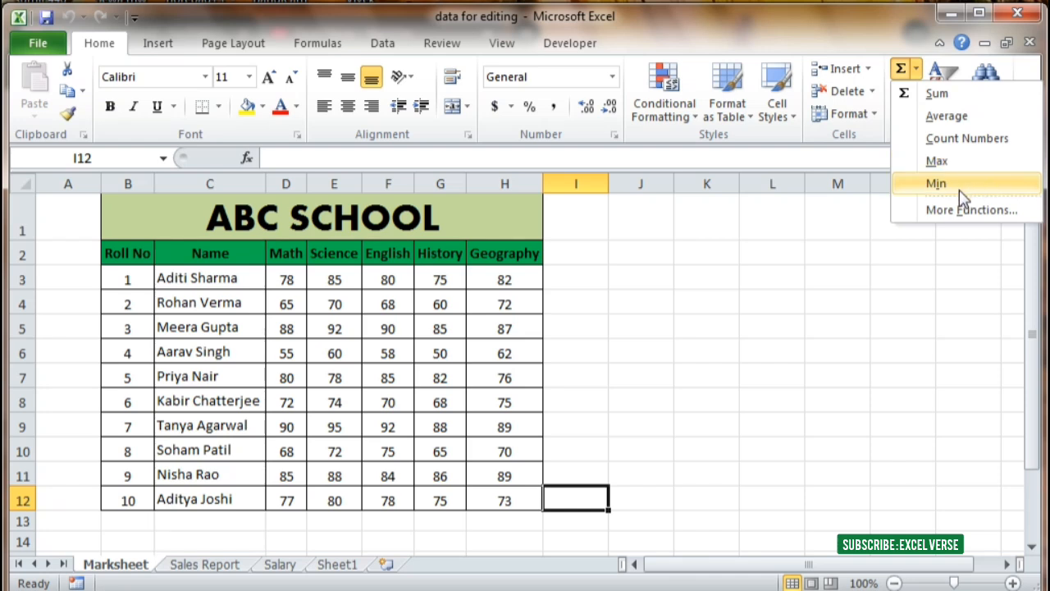
click(909, 304)
click(916, 69)
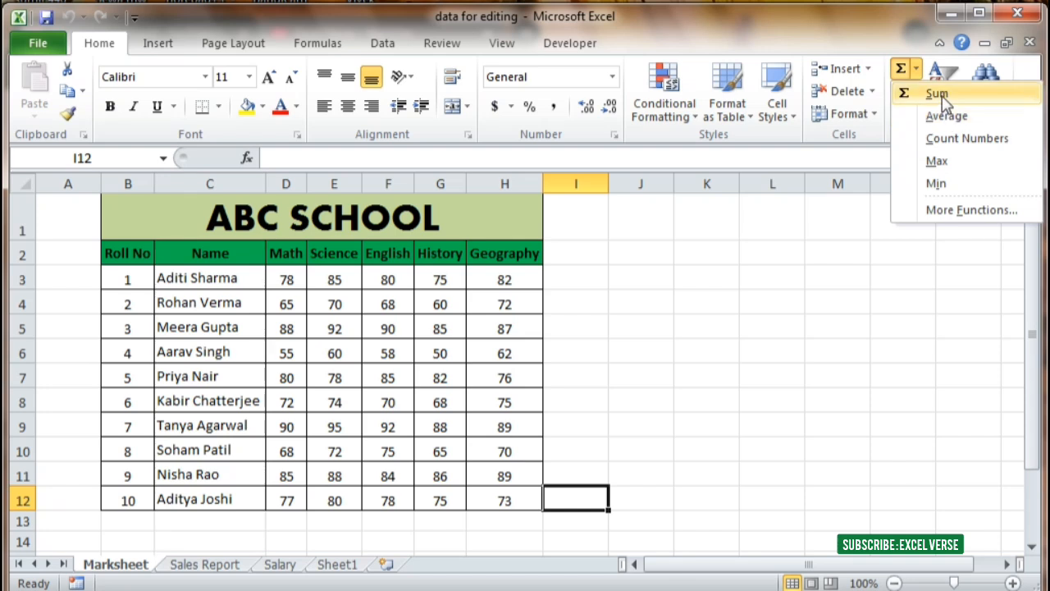
click(678, 432)
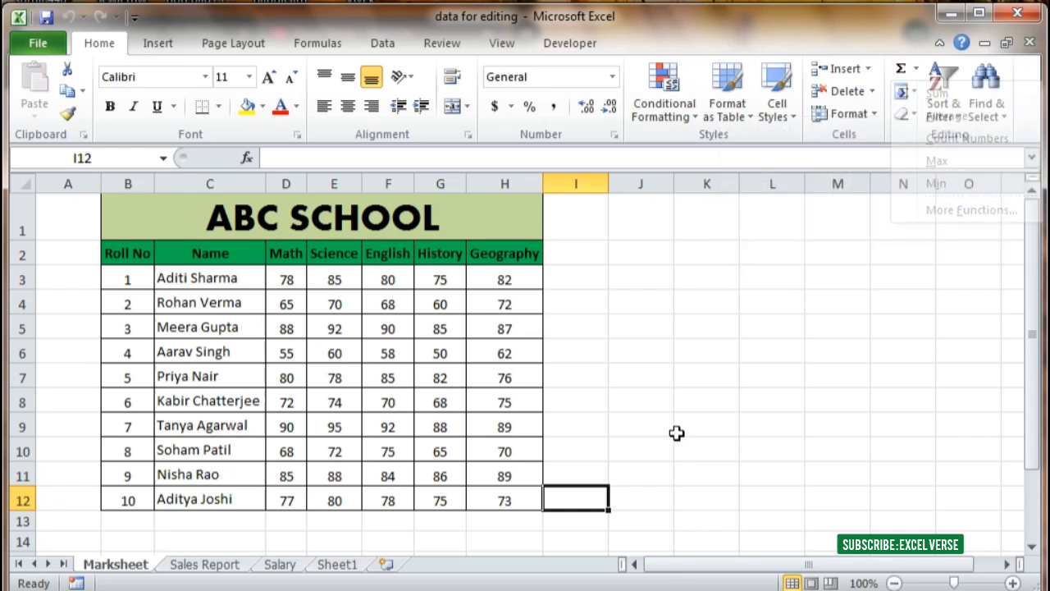
Step: Total the first student's marks D3:H3 in cell I3 with AutoSum and fill the formula down to I12
click(593, 286)
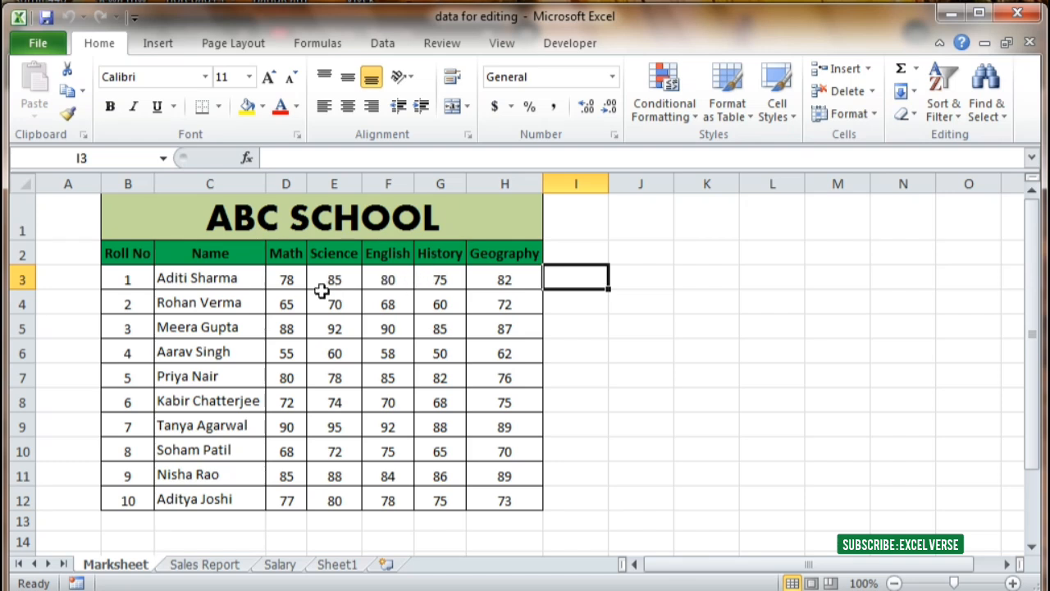
drag(285, 282, 492, 273)
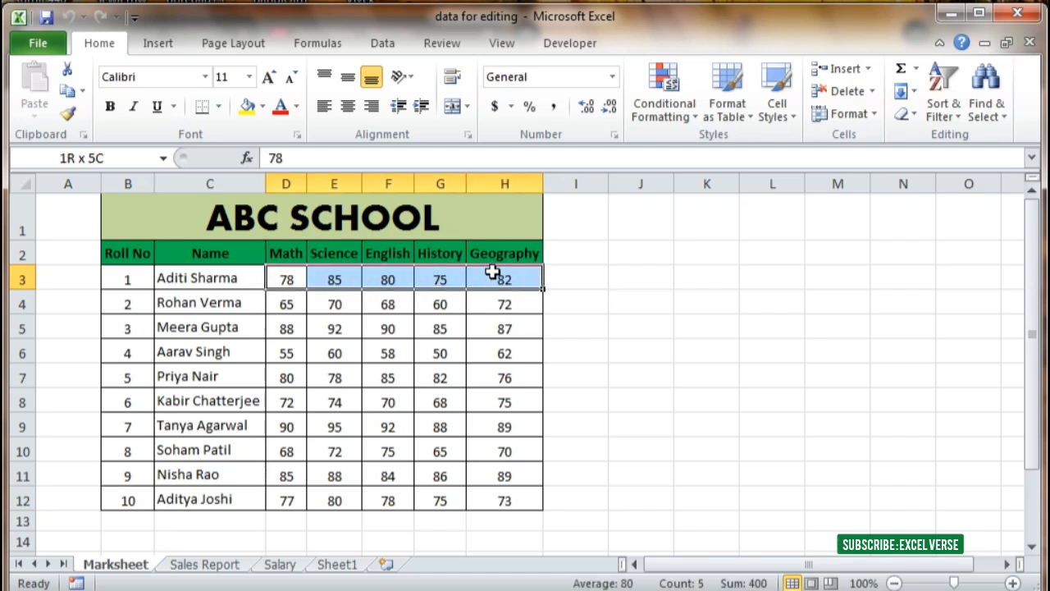
click(584, 274)
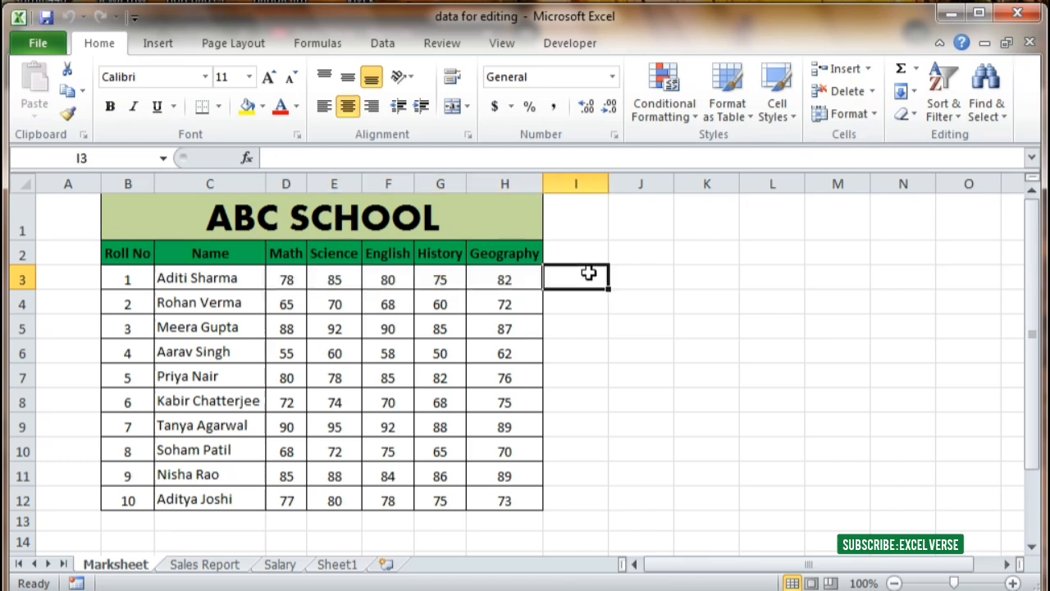
click(915, 71)
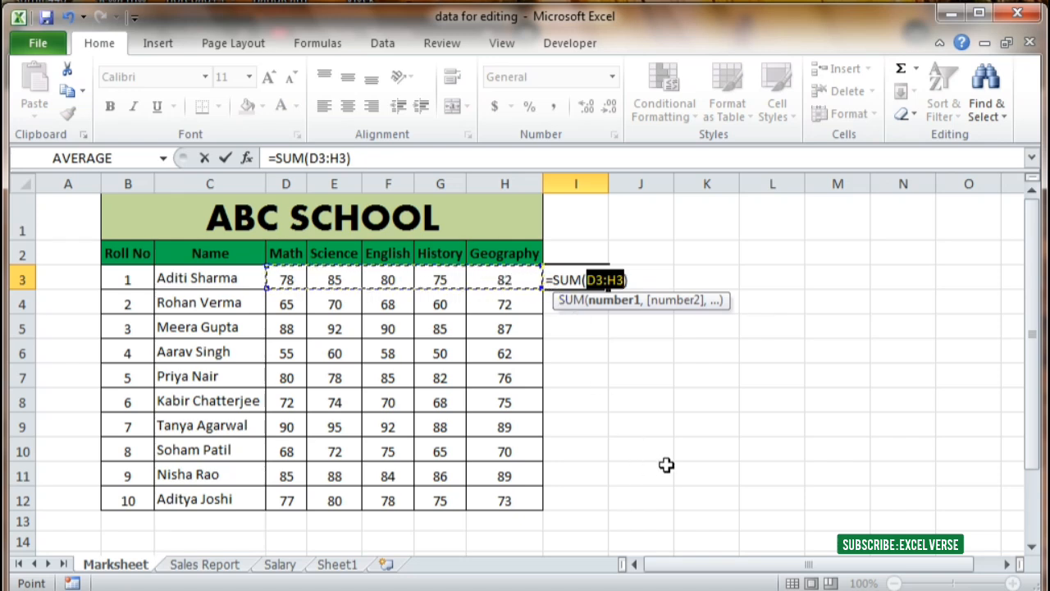
key(Return)
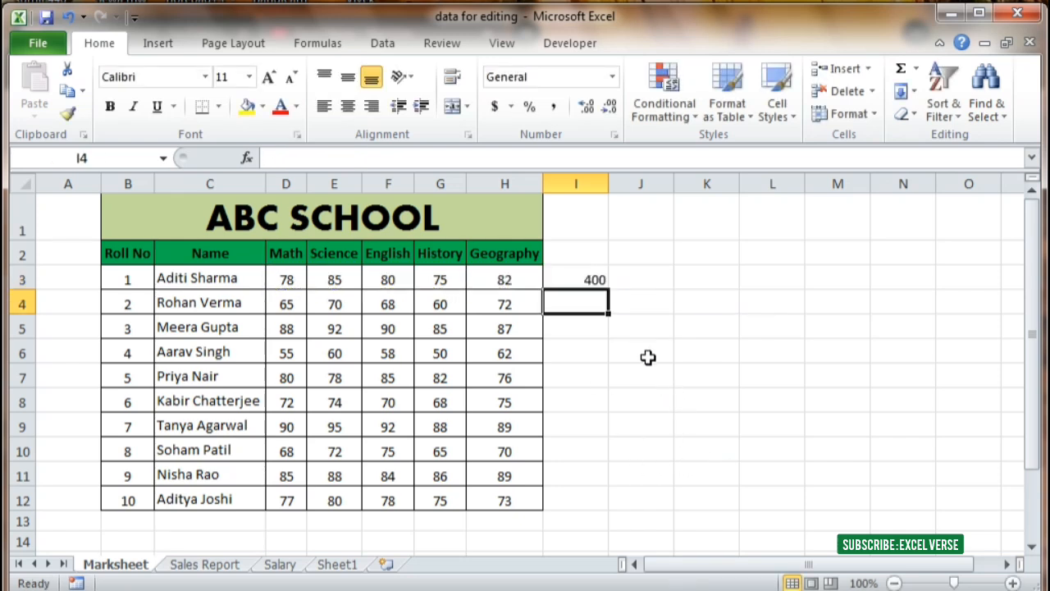
click(595, 281)
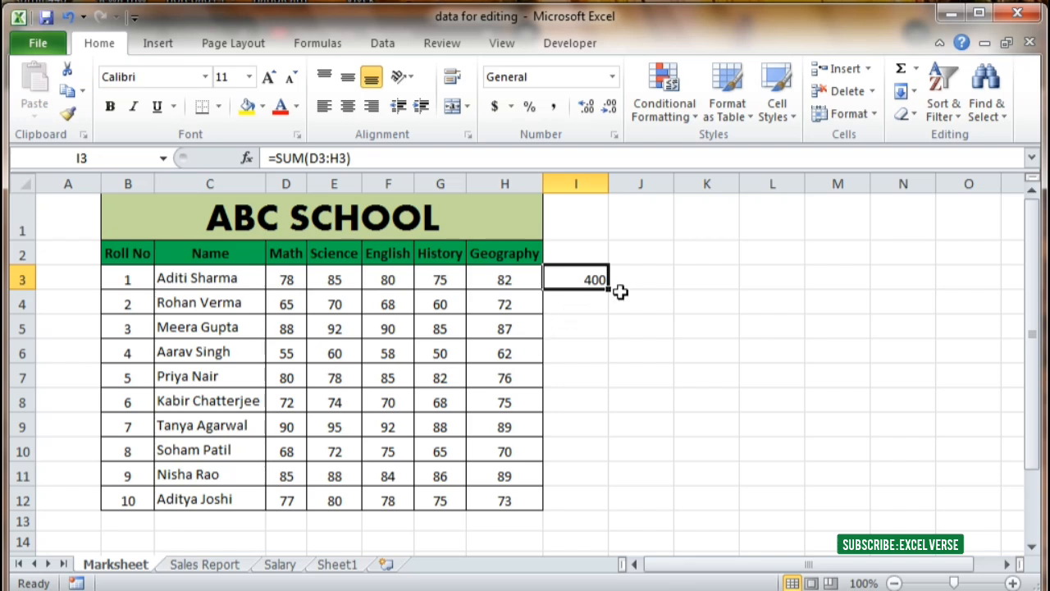
drag(608, 291, 596, 506)
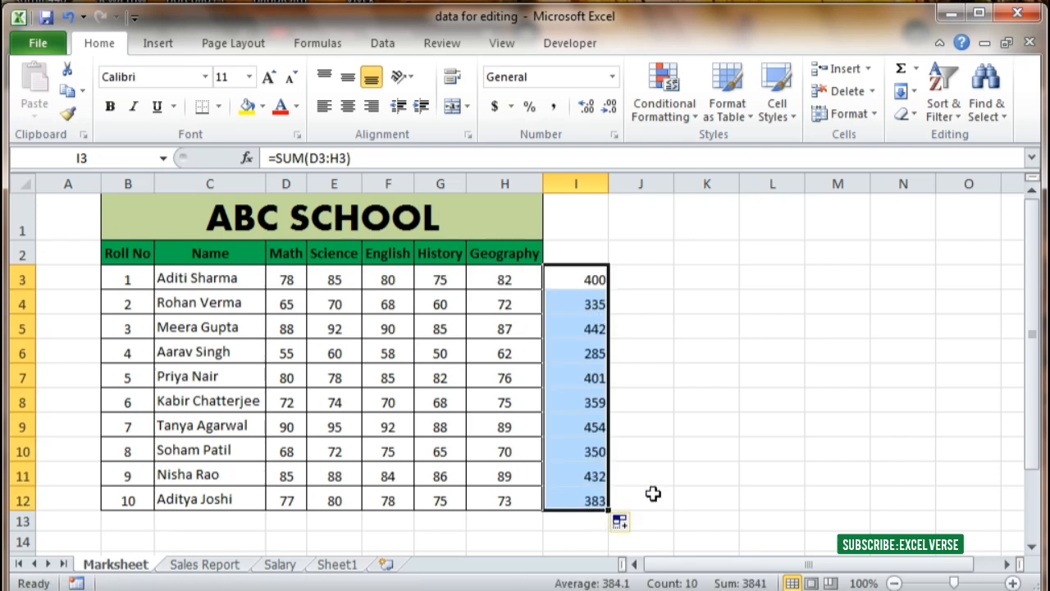
Step: Clear the row totals from cells I3:I12 beside the marksheet table
click(700, 455)
drag(594, 280, 580, 500)
key(Delete)
drag(675, 431, 640, 426)
Step: Insert an AutoSum total of D3:H3 in cell I3 using the default Sum function, and clear the cell again
click(591, 279)
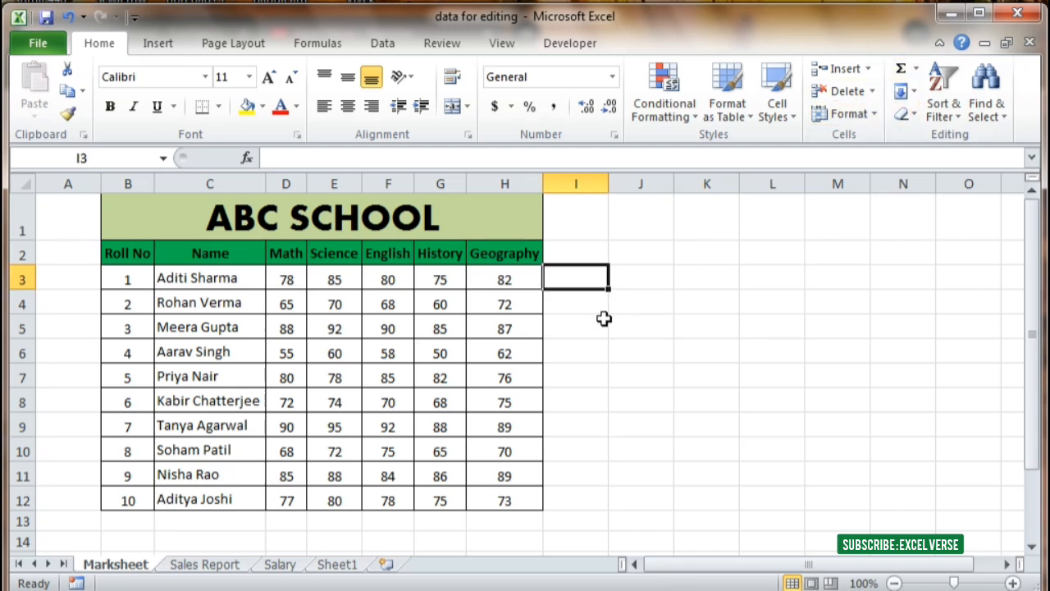
click(901, 69)
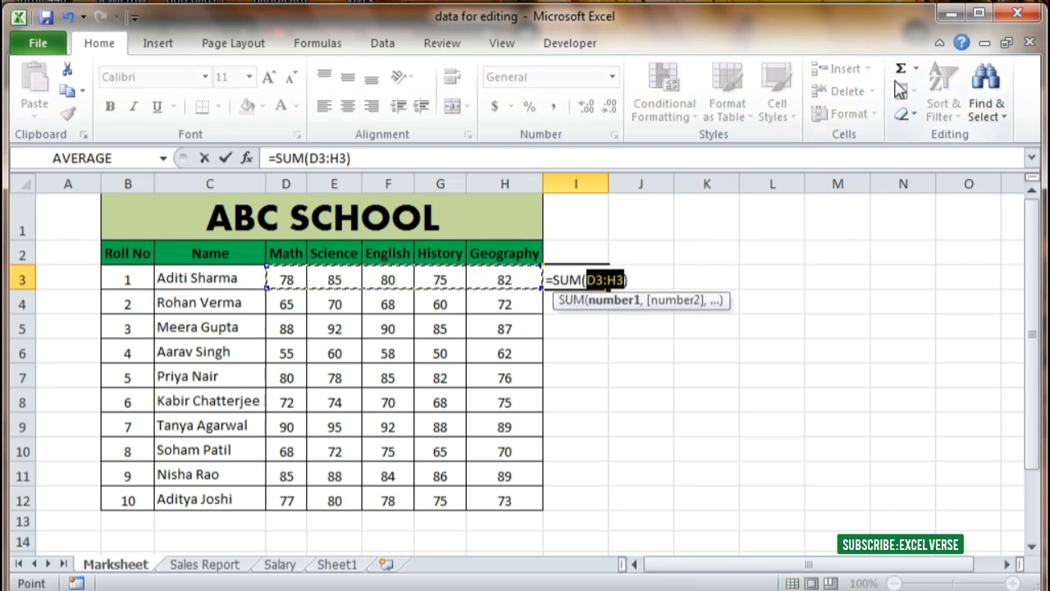
key(Return)
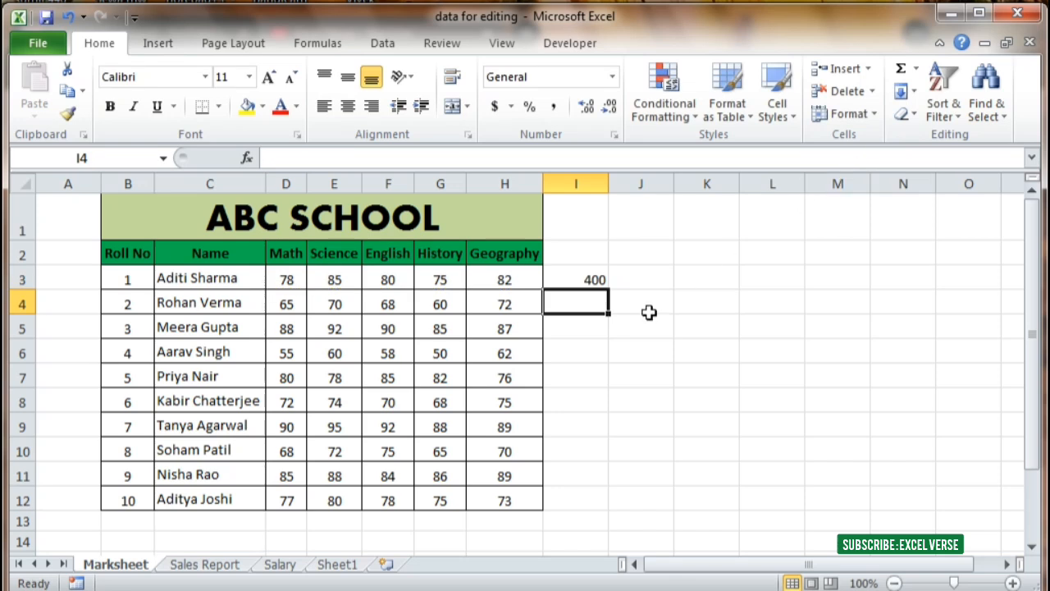
click(594, 279)
key(Delete)
click(603, 344)
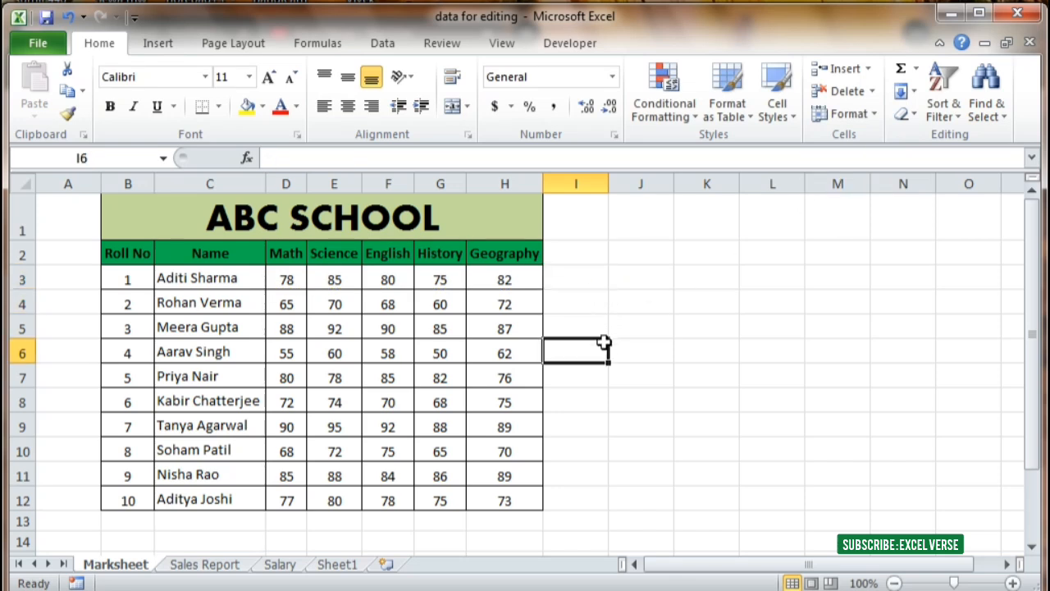
Step: Write the formula =SUM(D3:H3) by hand in cell I3, and clear the cell again
click(587, 274)
text(=sum)
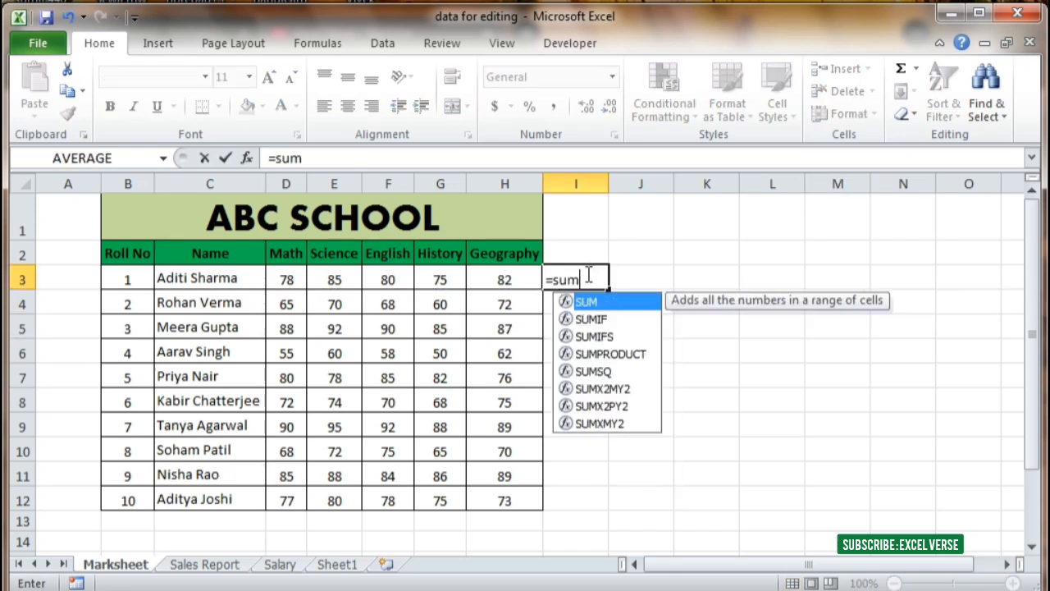
key(Tab)
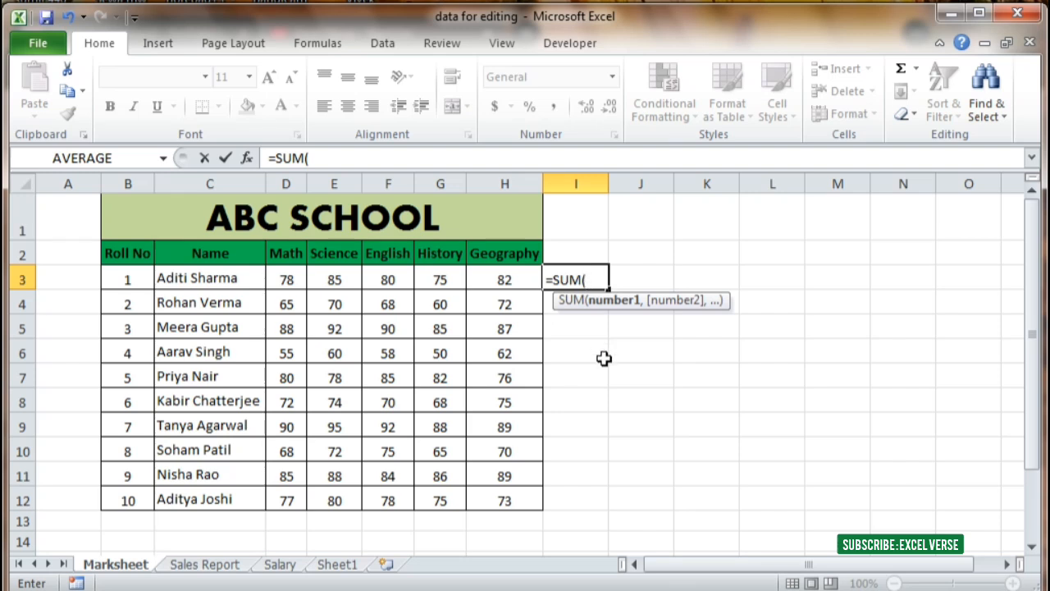
drag(283, 279, 509, 289)
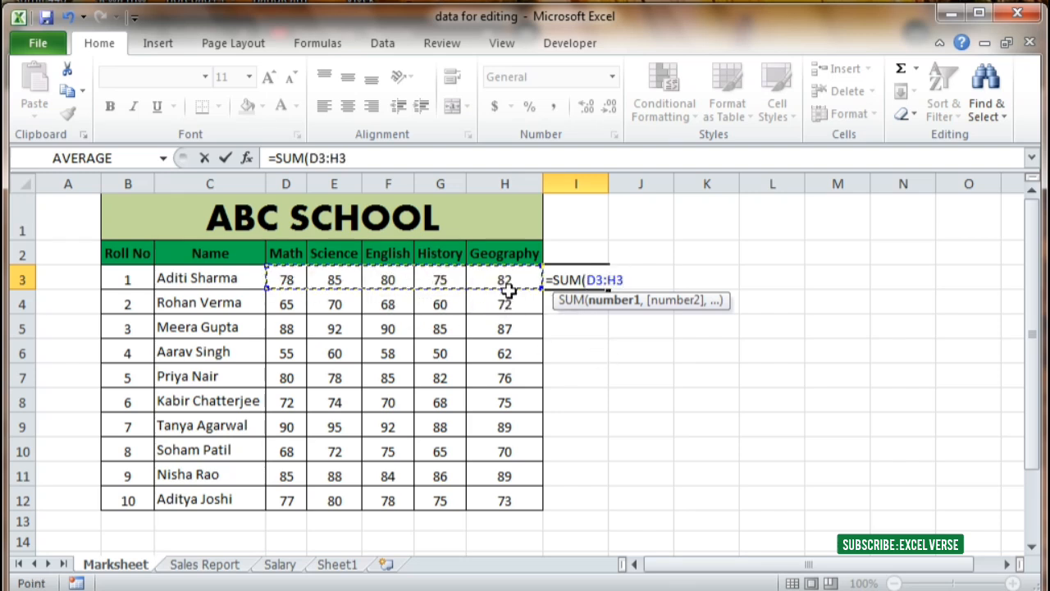
text())
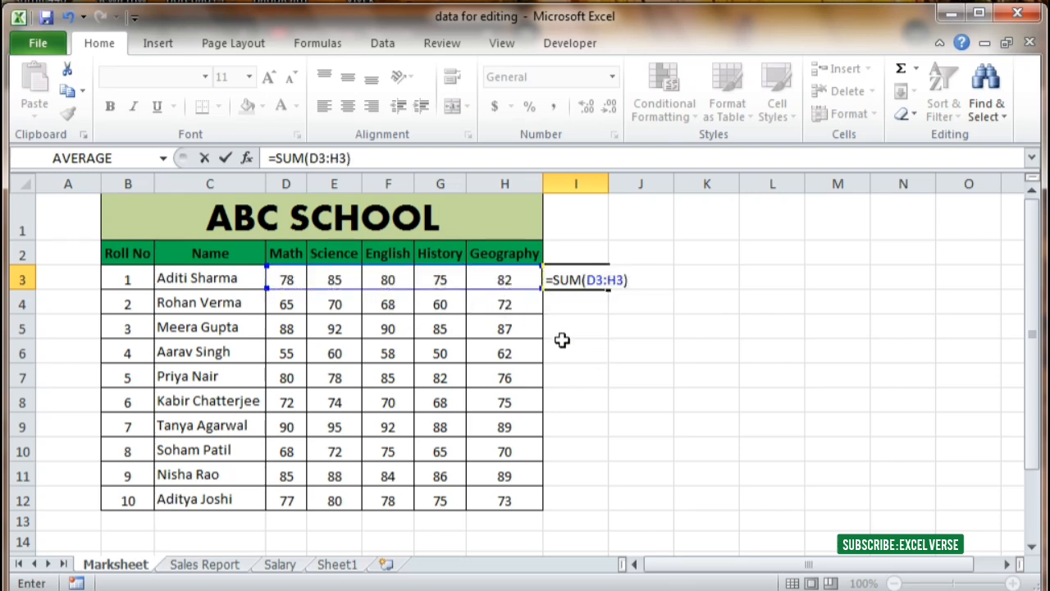
key(Return)
click(569, 277)
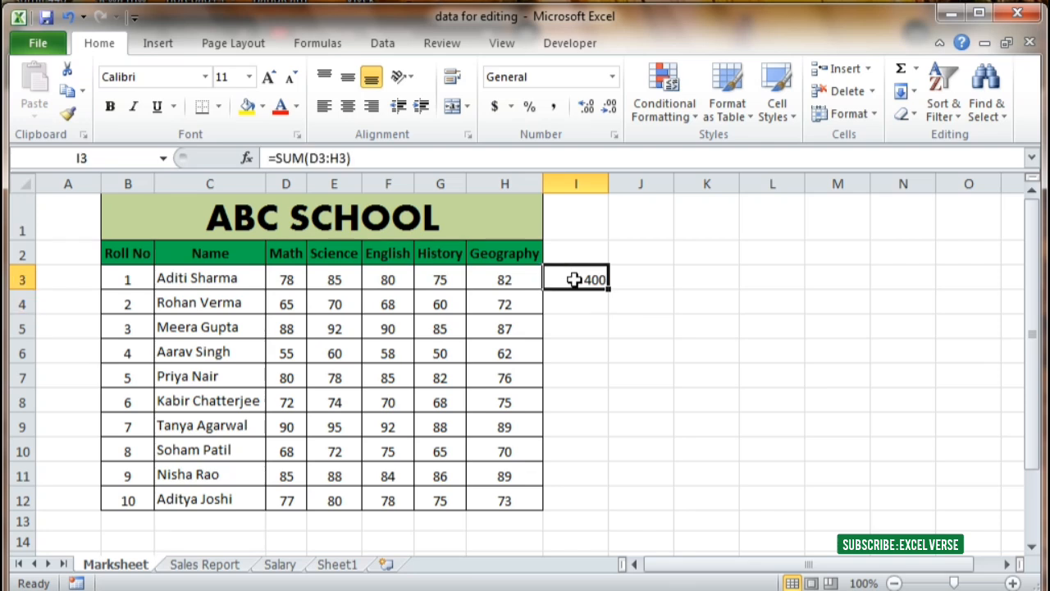
key(Delete)
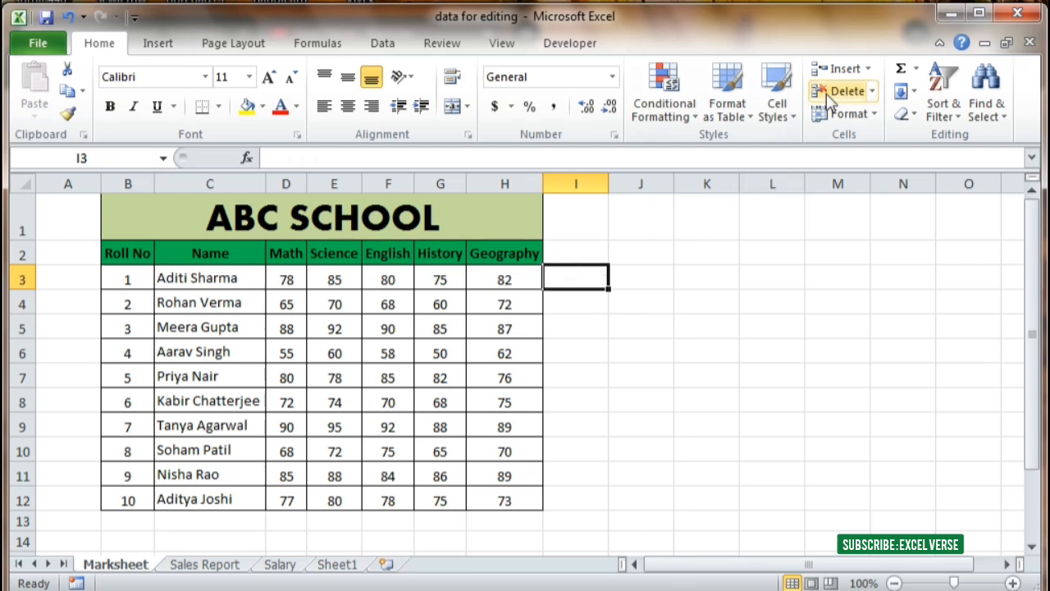
Step: Average the first student's marks D3:H3 in cell I3 with the AutoSum Average function, and clear the cell again
click(917, 68)
click(507, 353)
click(504, 353)
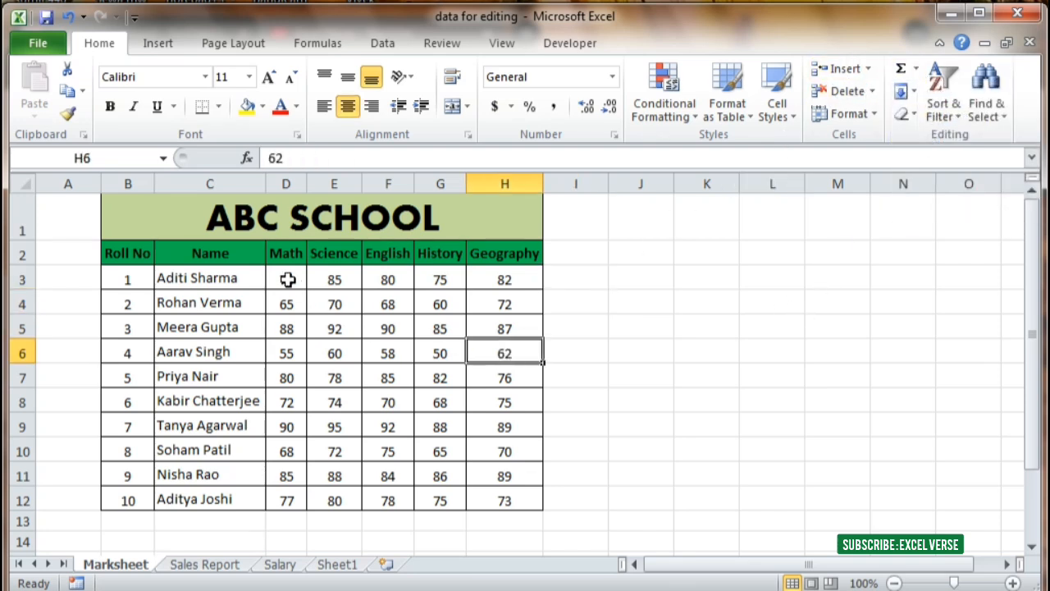
drag(291, 279, 489, 277)
click(585, 279)
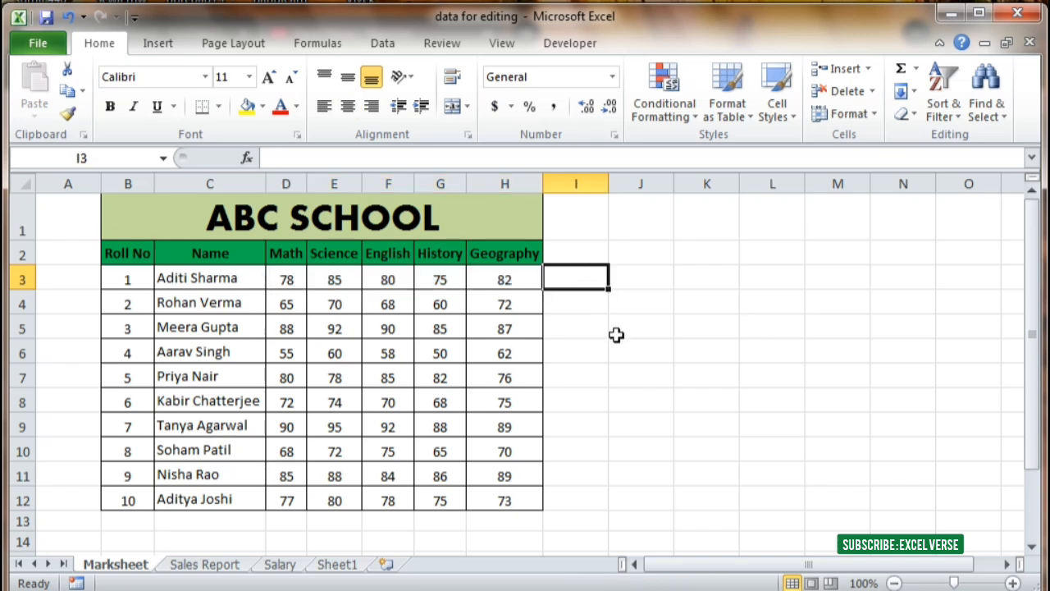
click(916, 69)
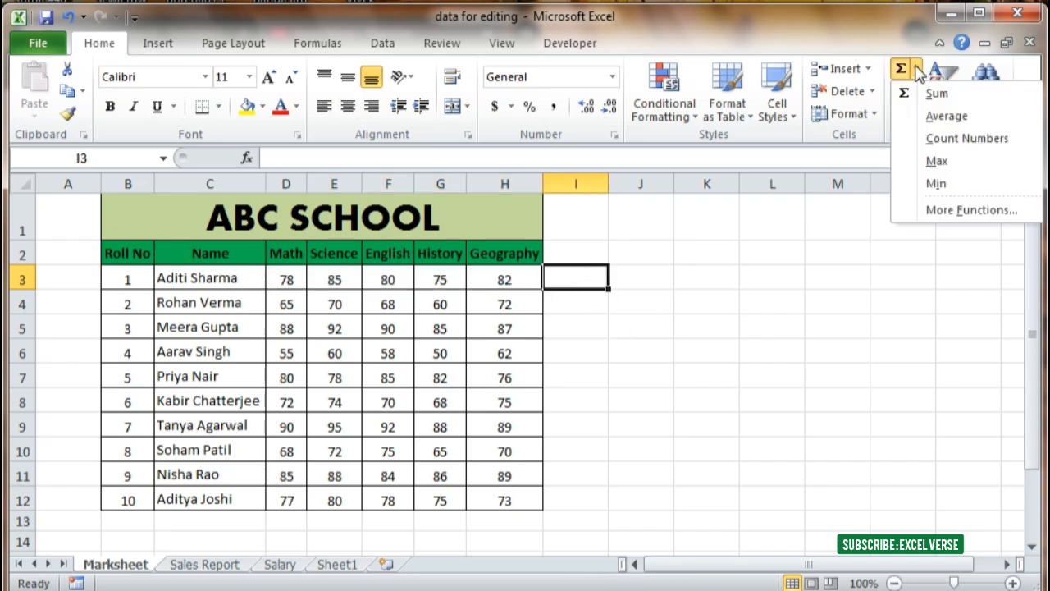
click(947, 116)
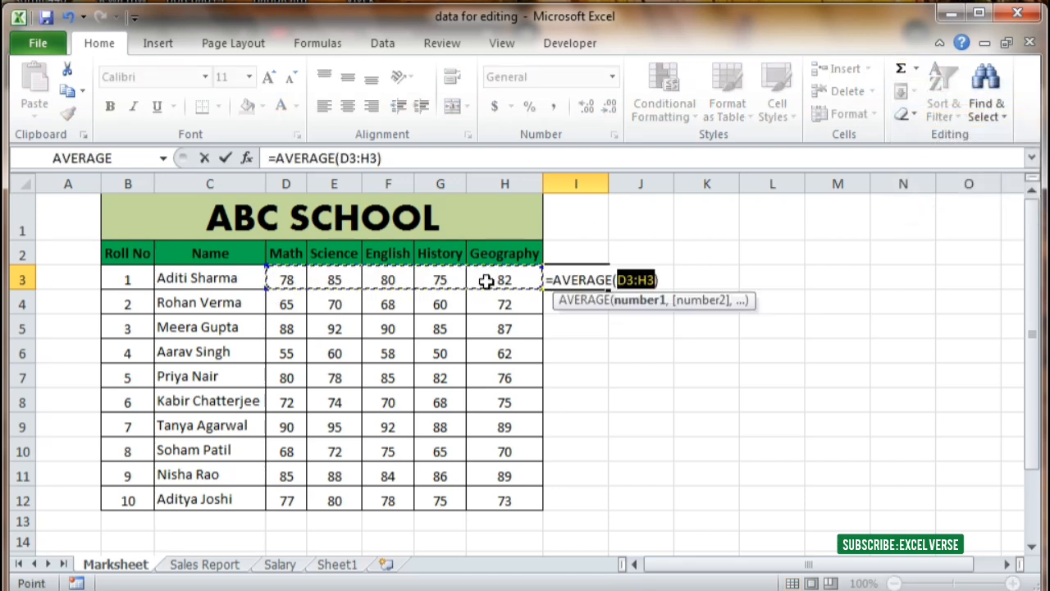
key(Return)
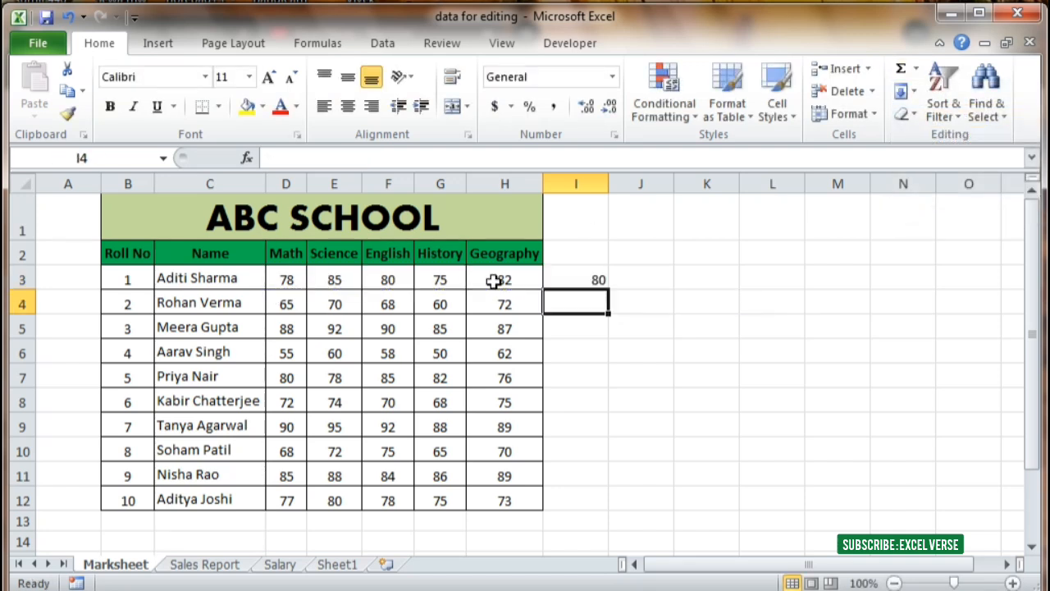
click(592, 281)
key(Delete)
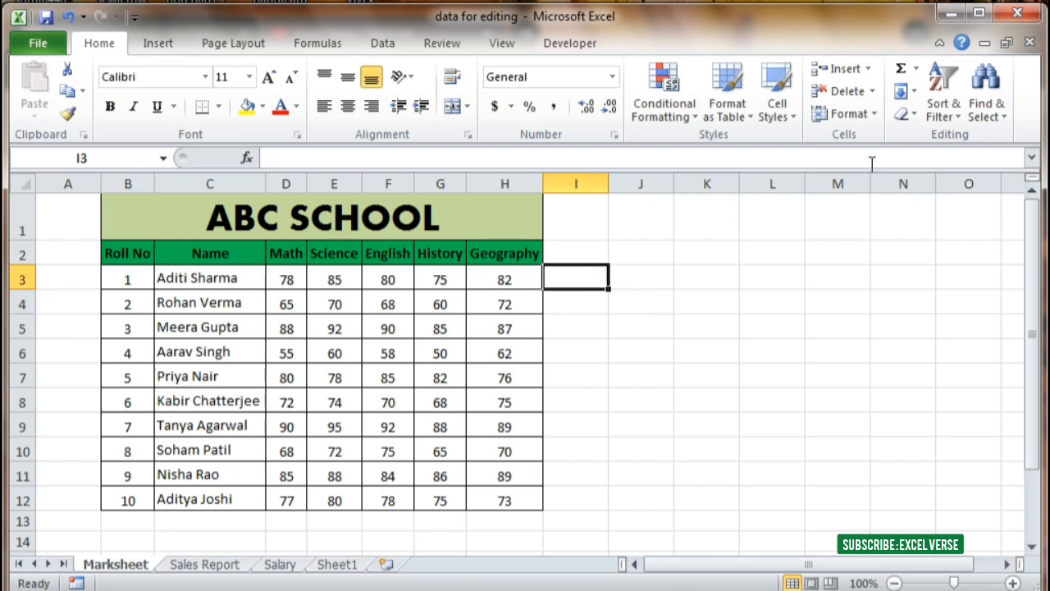
Step: Insert an AutoSum Count Numbers formula in cell J6 and change its range to the whole table B2:H12
click(915, 69)
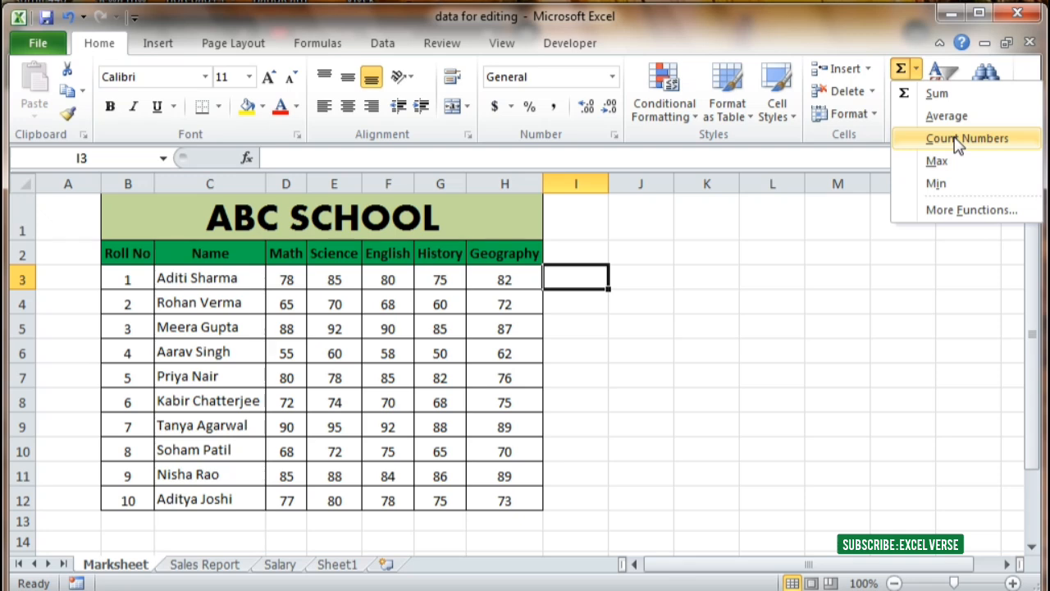
click(625, 465)
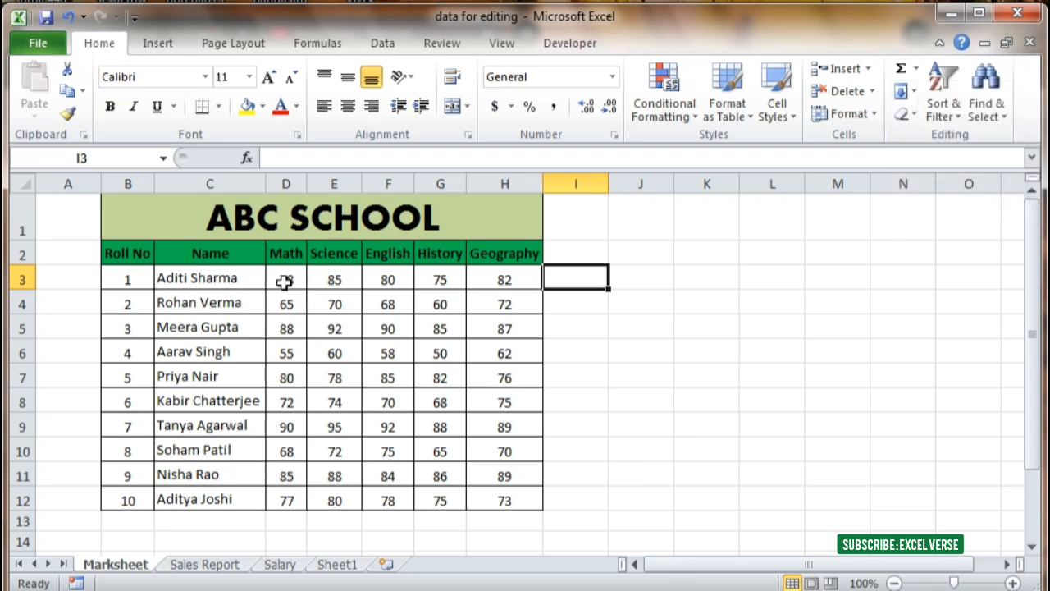
click(131, 297)
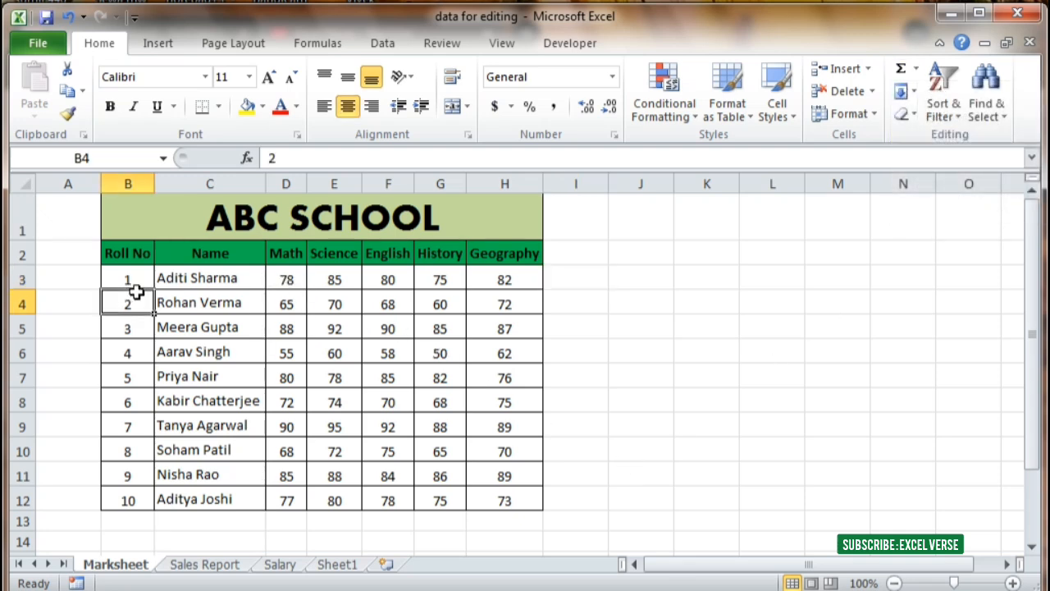
drag(130, 284, 513, 499)
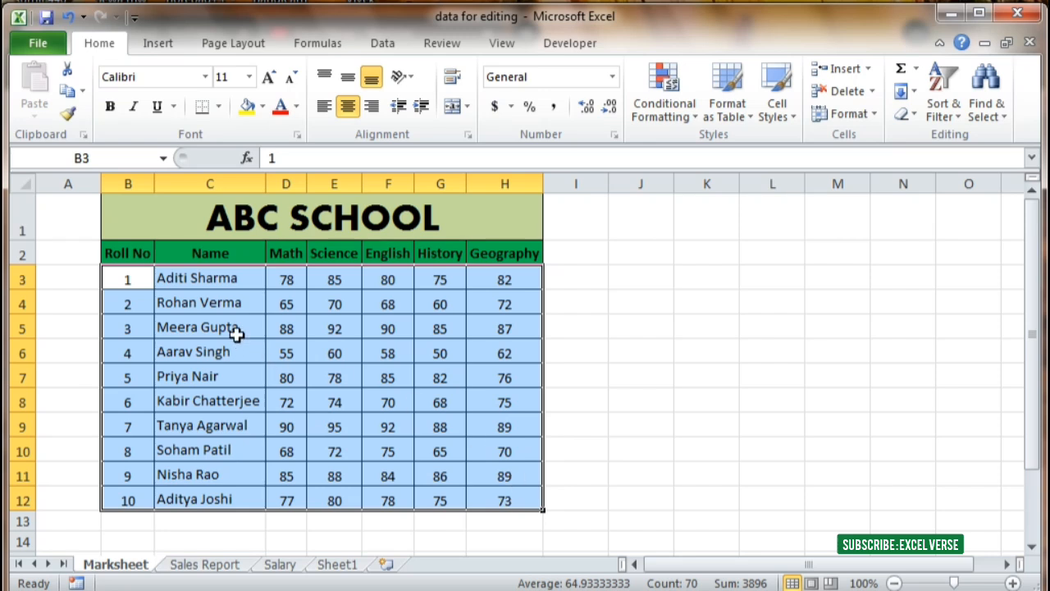
click(378, 385)
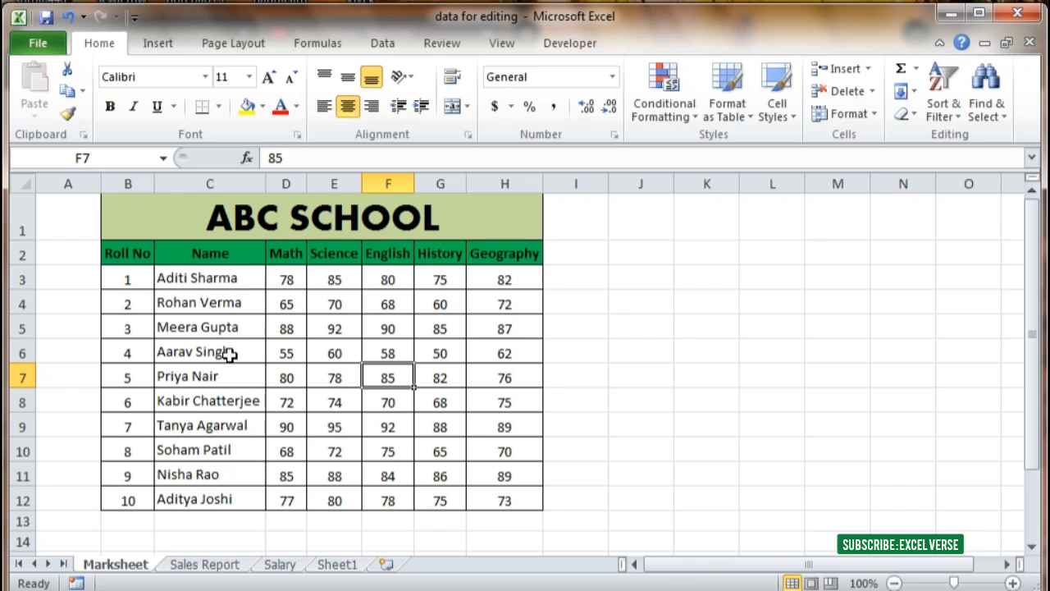
click(636, 352)
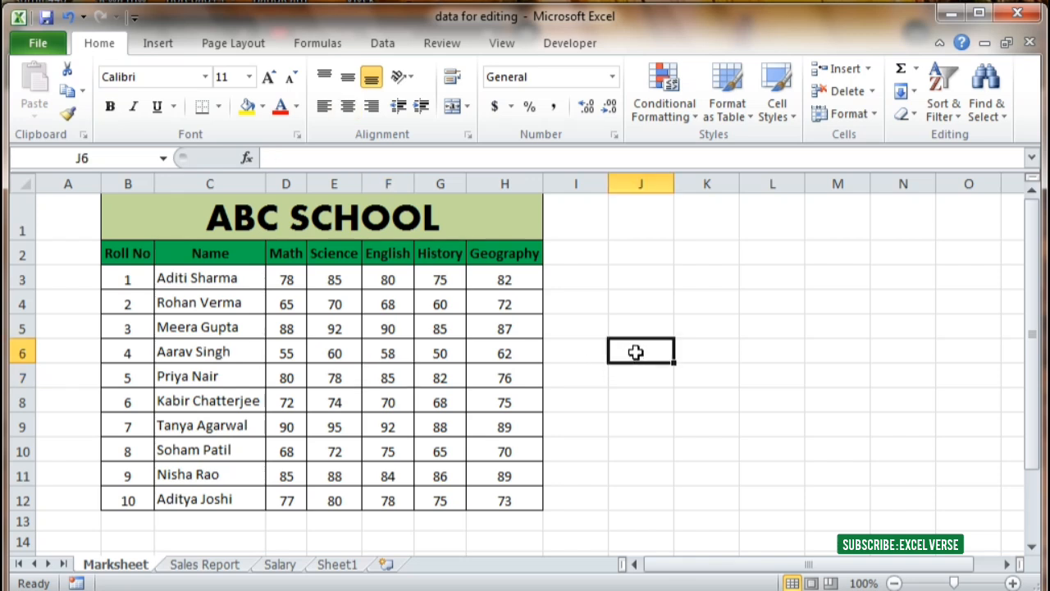
click(915, 69)
click(942, 144)
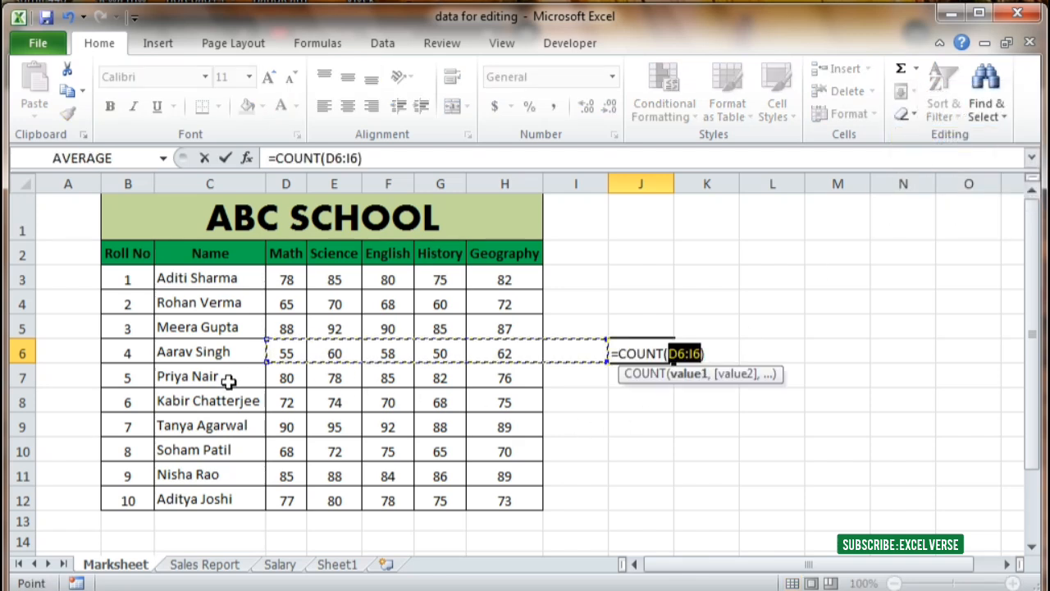
key(Delete)
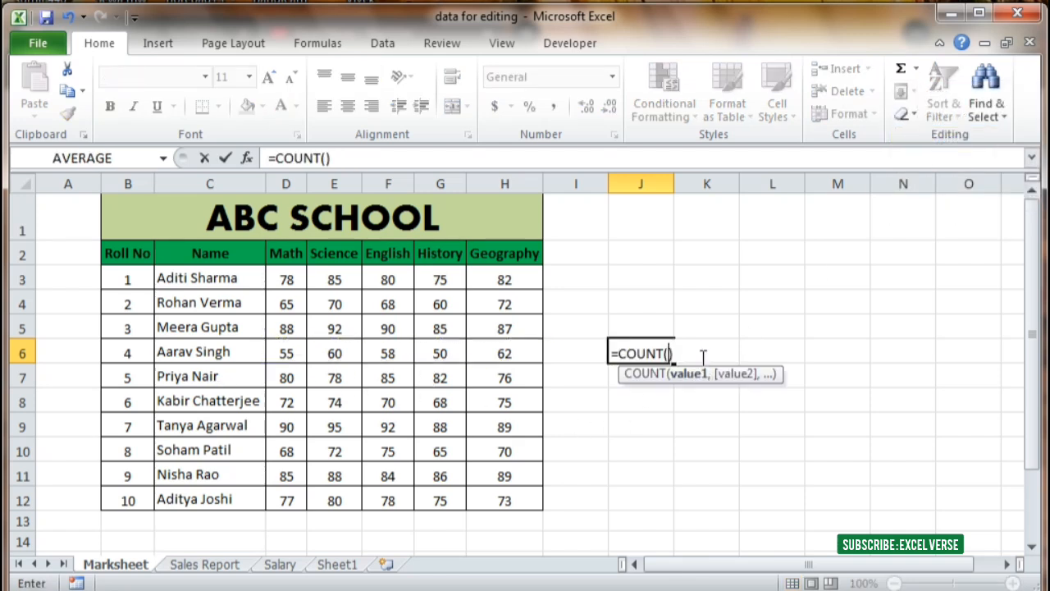
drag(130, 252, 501, 497)
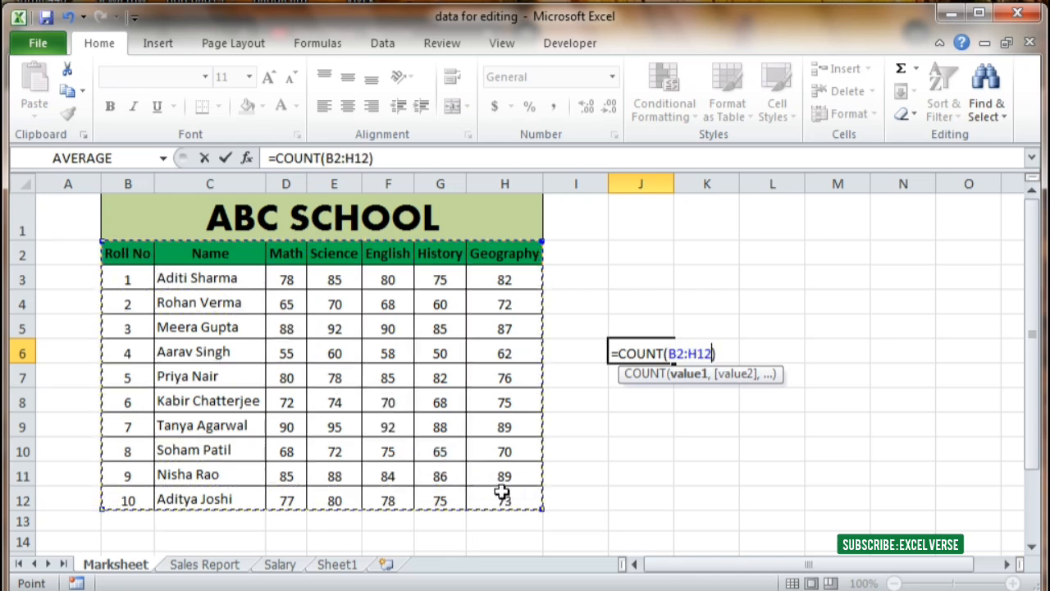
key(Return)
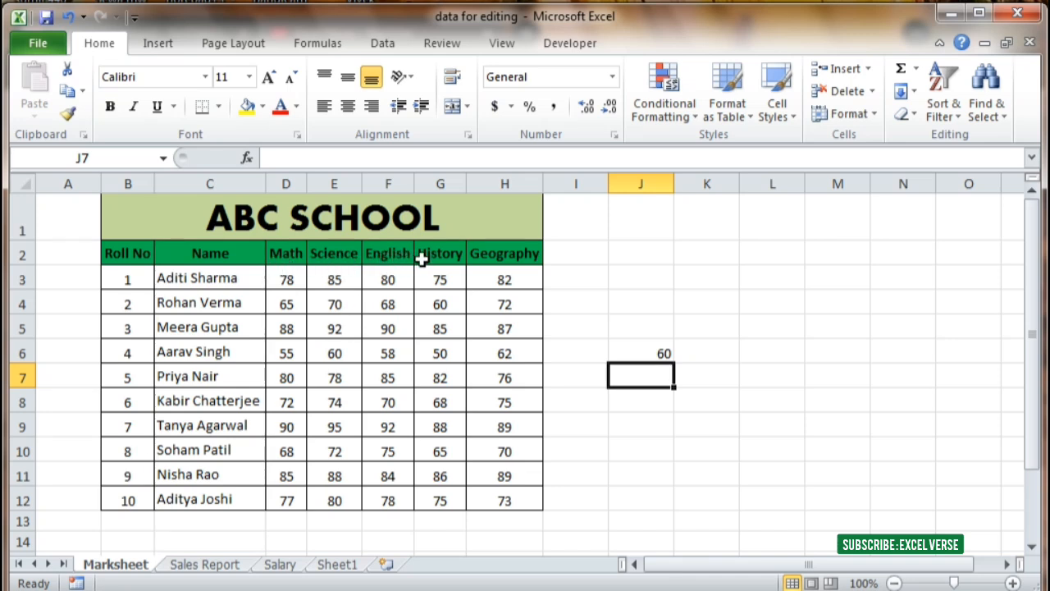
Step: Clear the marks in cells F7, E9, E6, G4 and H7 to test the count formula
drag(287, 280, 508, 492)
drag(124, 281, 125, 499)
click(403, 455)
click(376, 374)
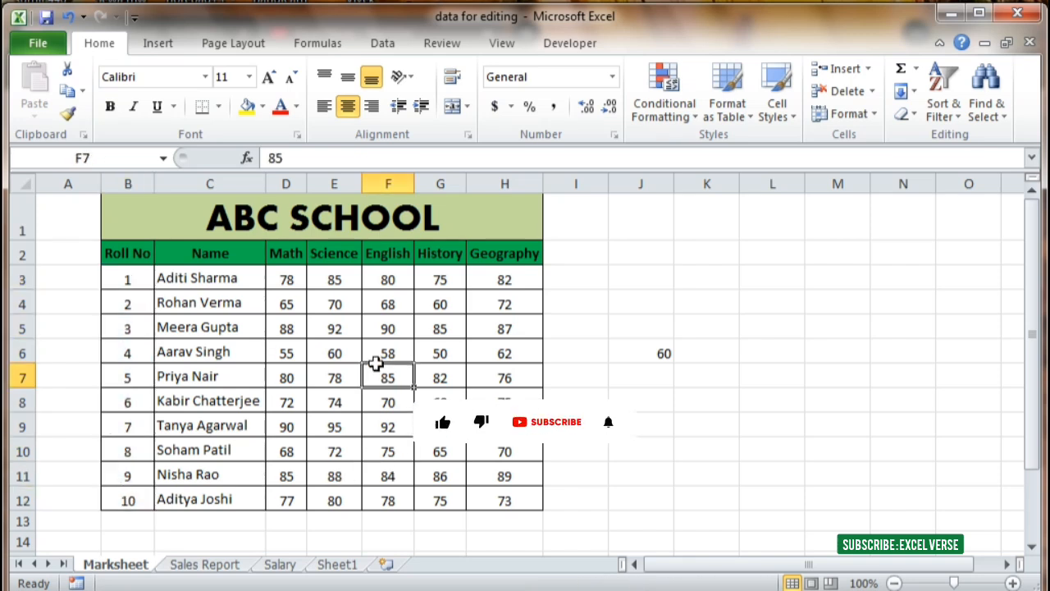
key(Delete)
click(338, 421)
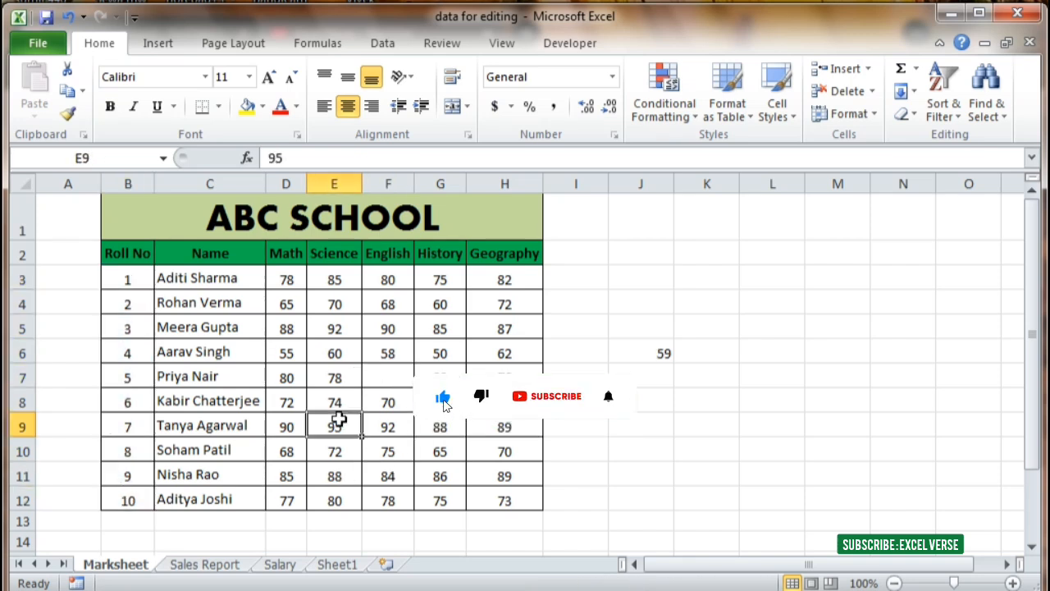
key(Delete)
click(332, 348)
key(Delete)
click(450, 308)
key(Delete)
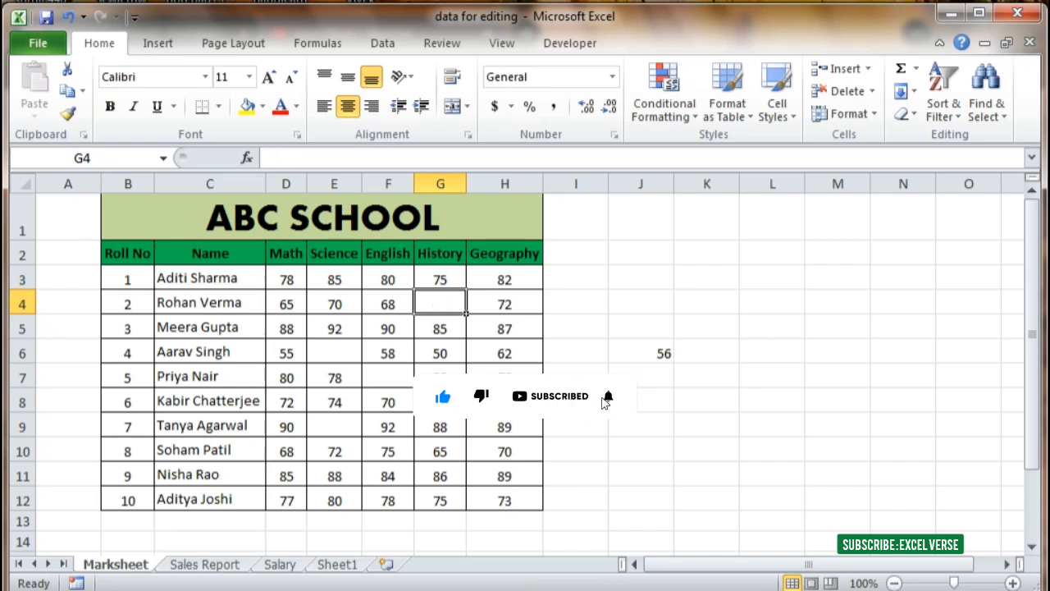
click(469, 383)
key(Delete)
click(465, 447)
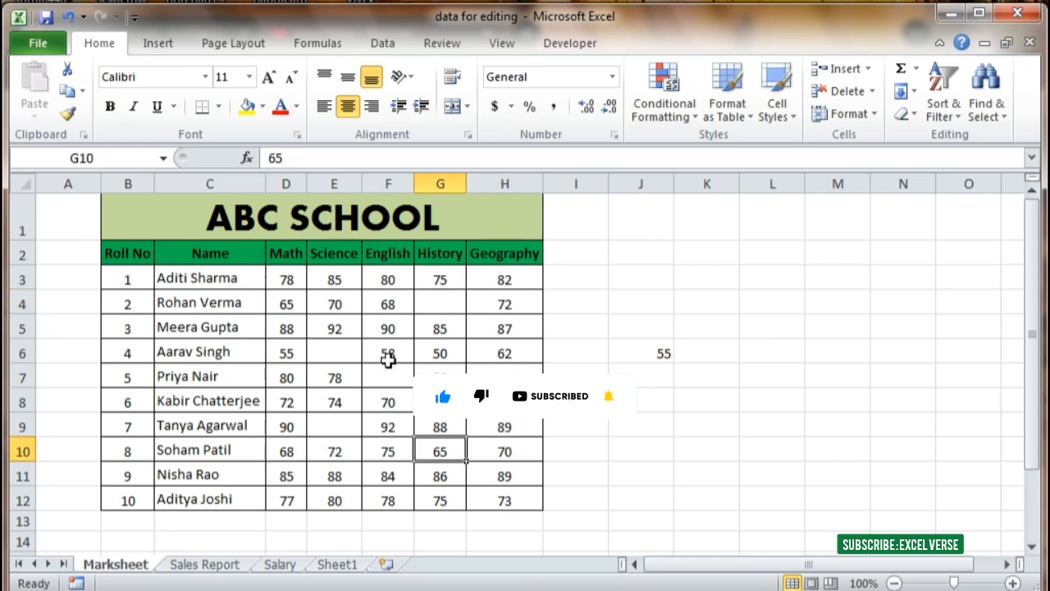
Step: Replace the English mark in cell F6 with the text asds
click(388, 359)
text(asds)
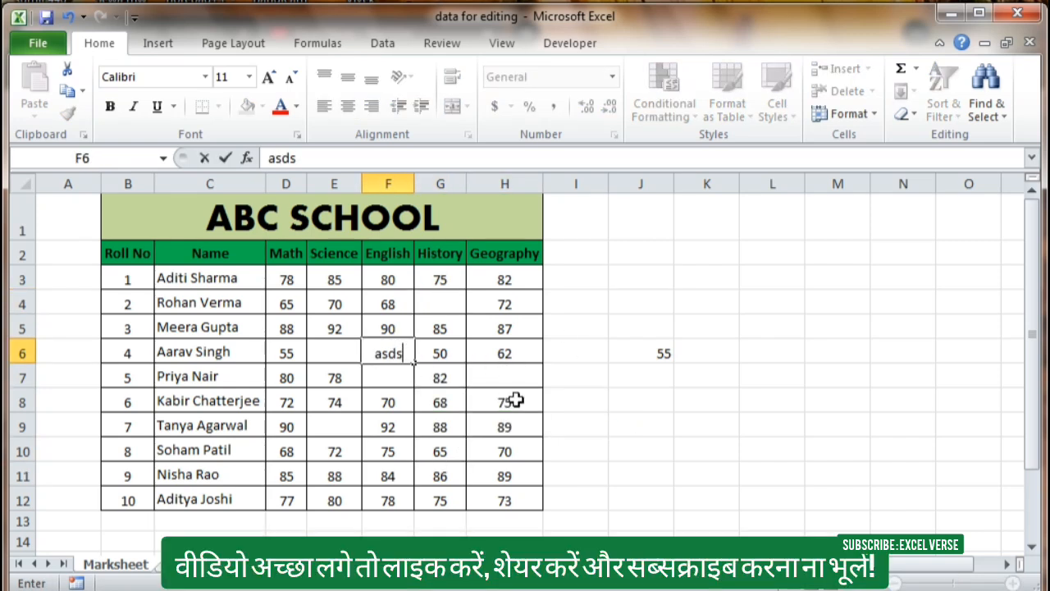
click(515, 399)
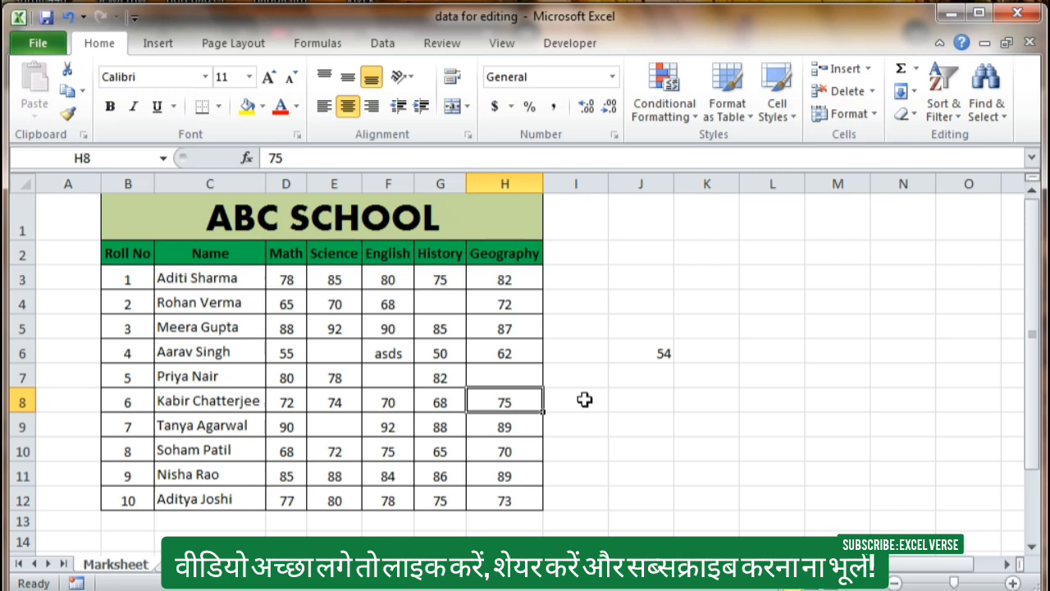
Step: Undo the text entry in F6 and all the mark deletions in the table
key(ctrl+z)
key(ctrl+z)
key(ctrl+z)
key(ctrl+z)
key(ctrl+z)
key(ctrl+z)
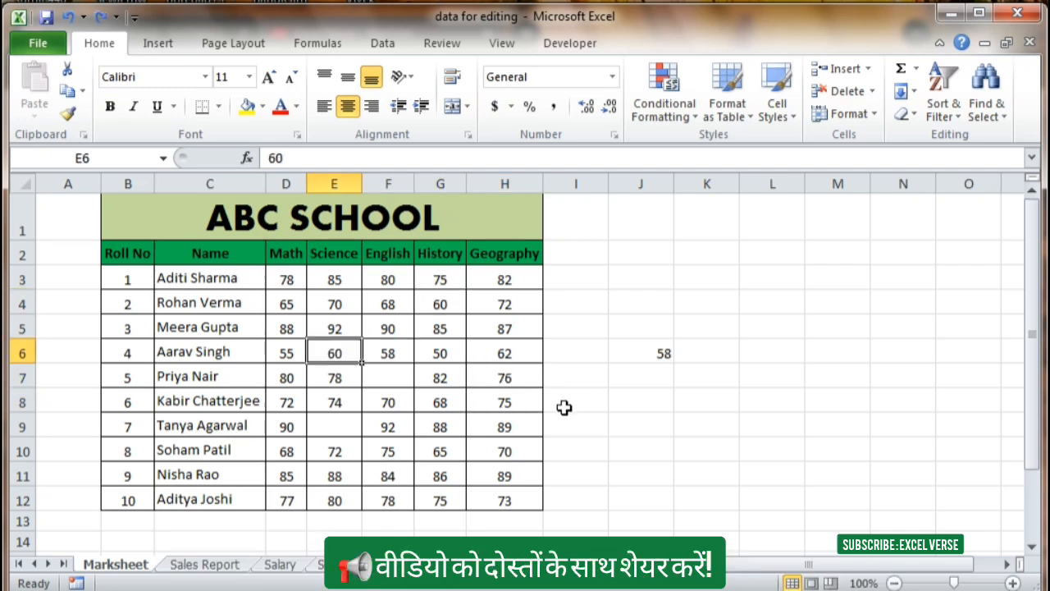
click(514, 419)
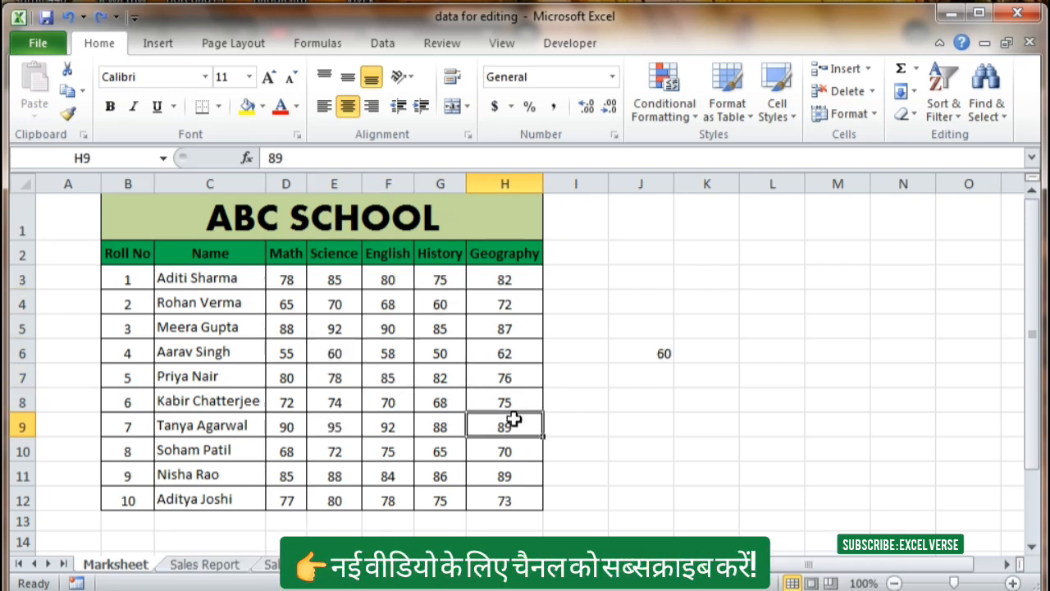
Step: Clear the count formula from cell J6 along with the surrounding range J6:K9
click(917, 70)
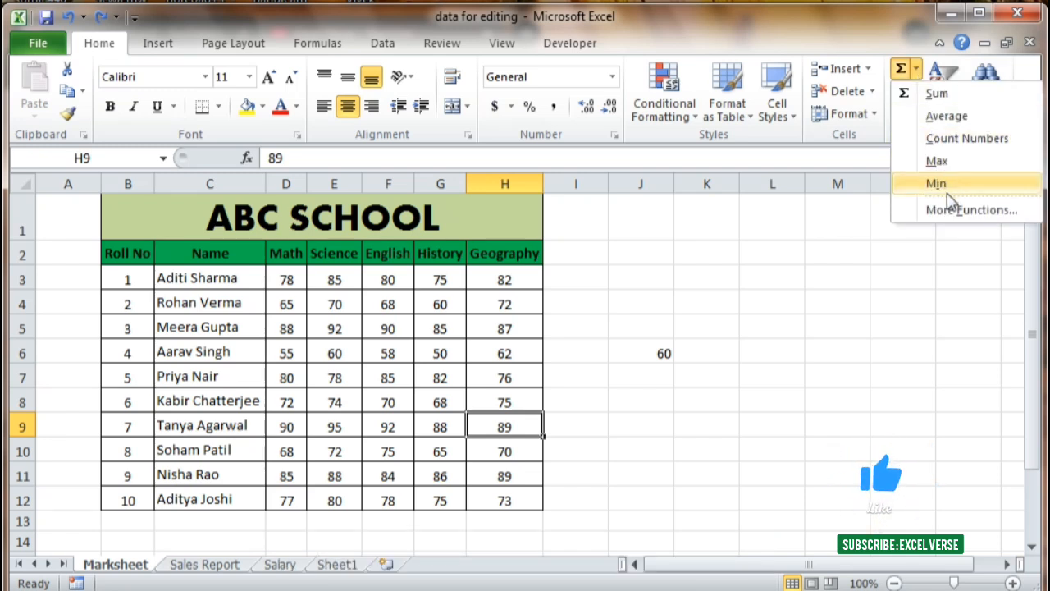
click(694, 394)
click(699, 422)
drag(652, 356, 693, 414)
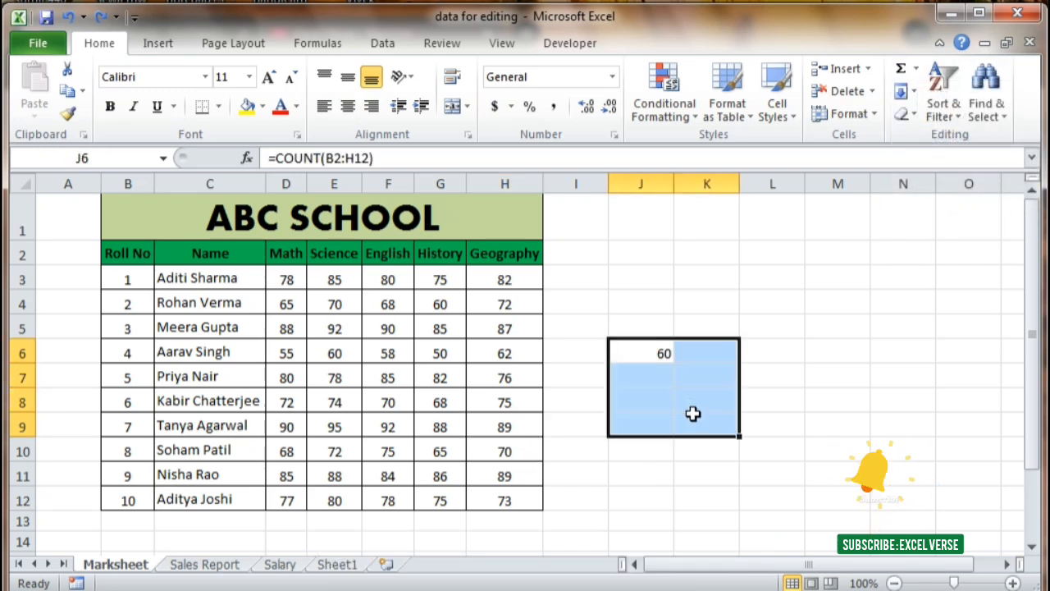
key(Delete)
click(649, 448)
Step: Insert the AutoSum Max function for D3:H3 in cell I3 and fill the formula down to I12
click(581, 279)
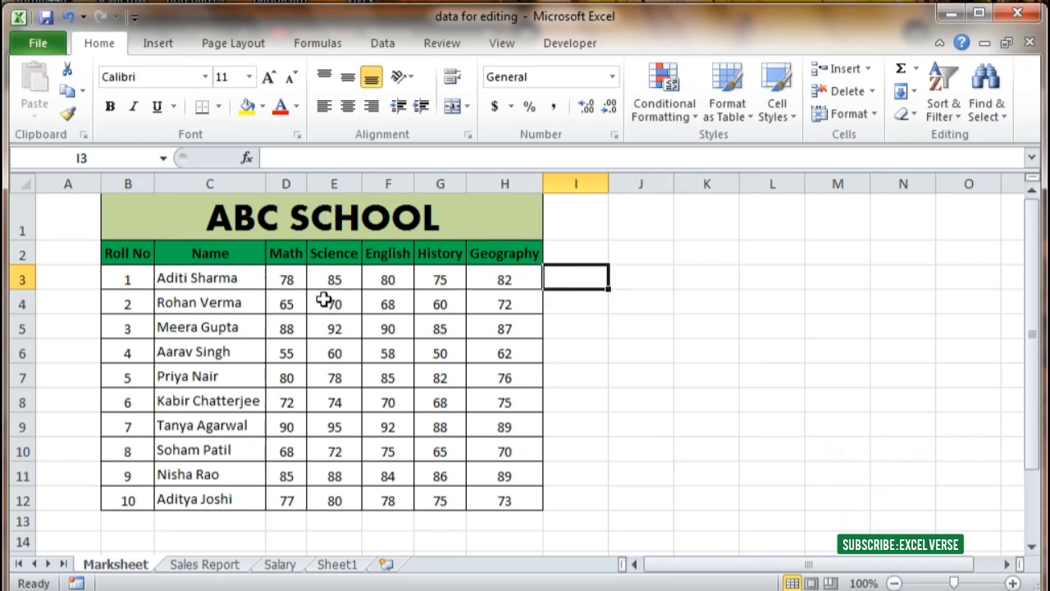
click(918, 72)
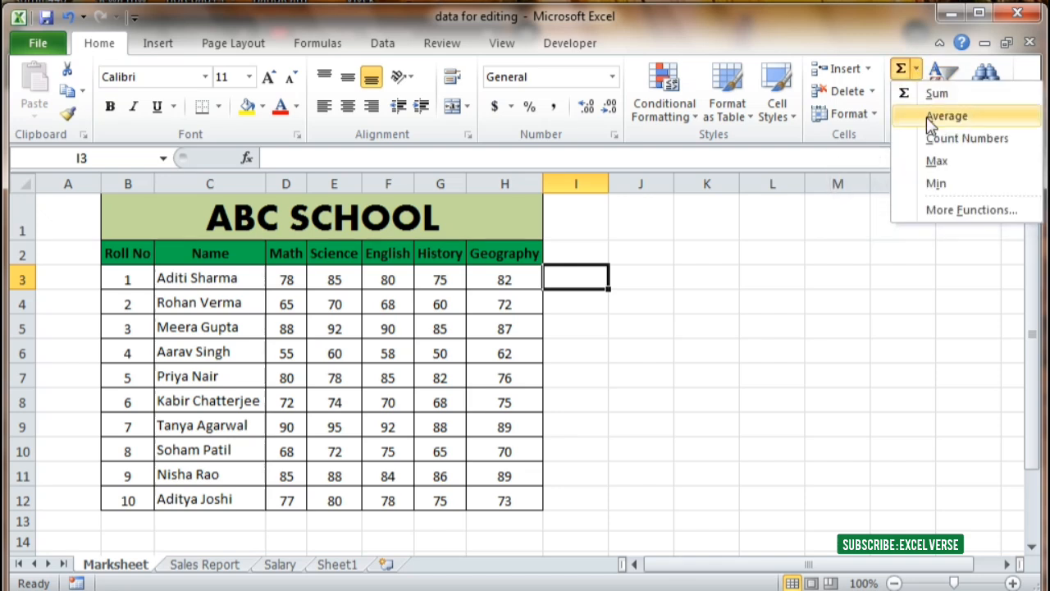
click(936, 159)
key(Return)
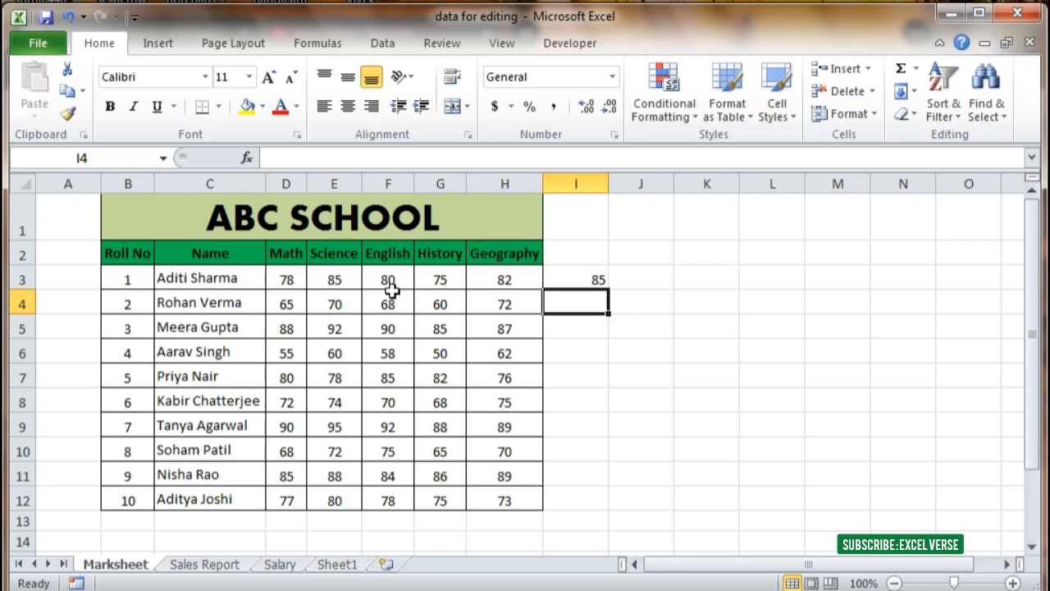
click(606, 281)
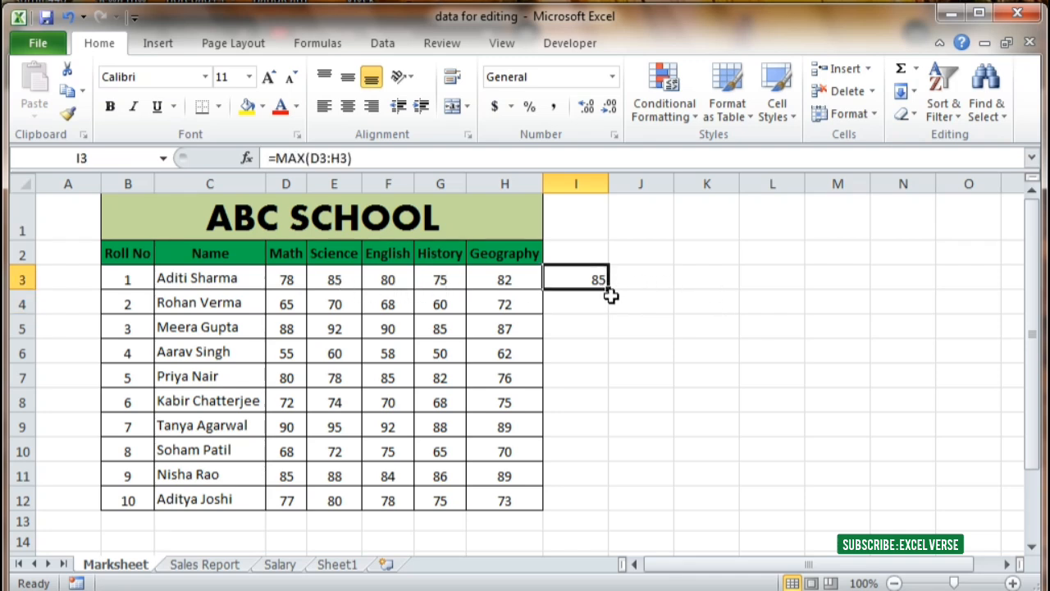
drag(611, 291, 614, 509)
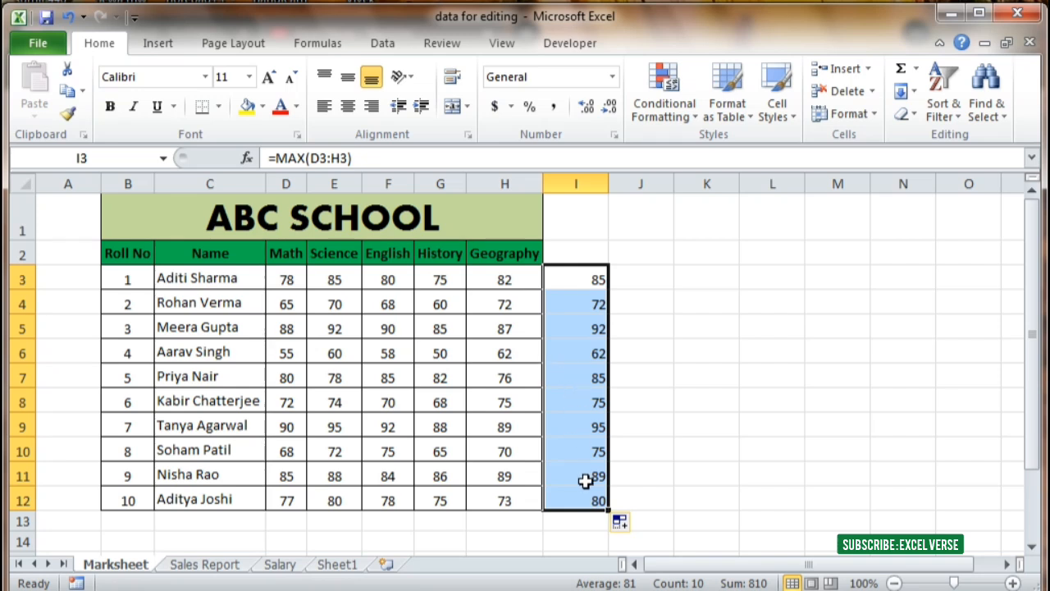
Step: Clear the maximum marks from cells I2:I12 beside the table
click(687, 432)
drag(586, 263, 591, 506)
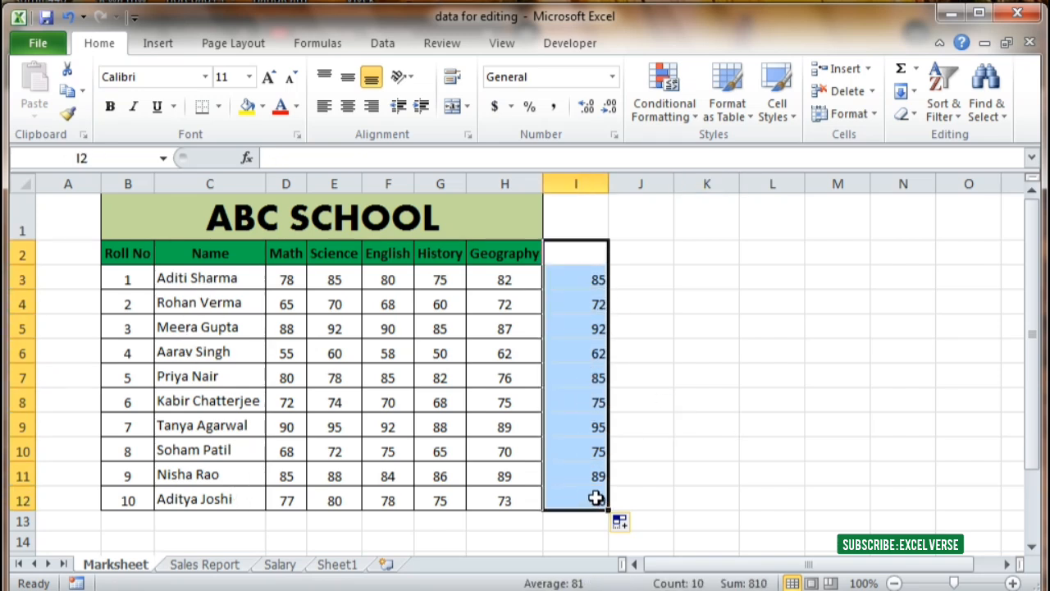
key(Delete)
click(662, 450)
Step: Insert the AutoSum Min function for D3:H3 in cell I3 and fill the formula down to I12
click(593, 276)
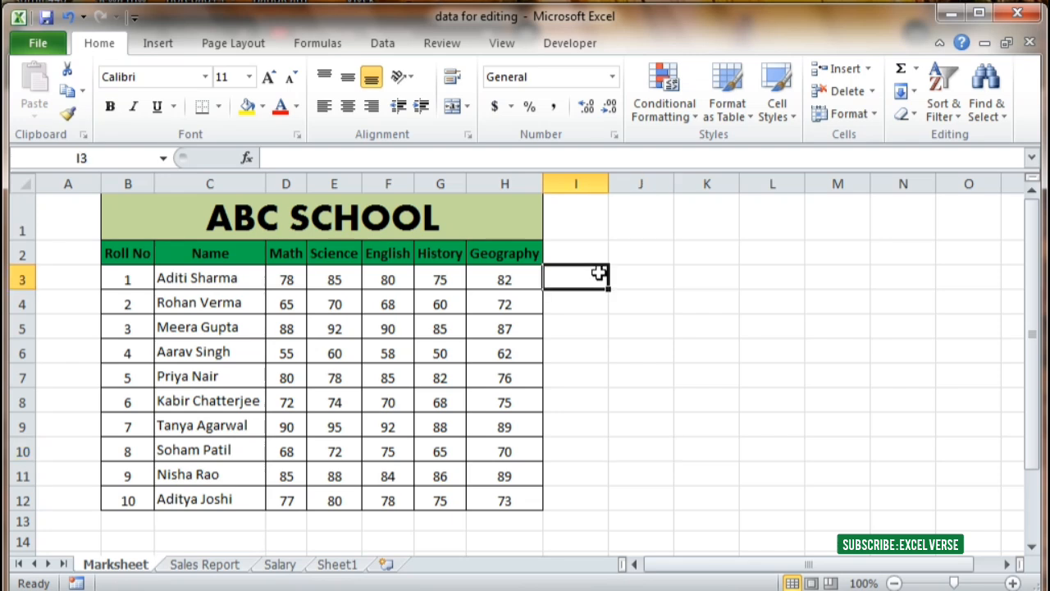
click(918, 70)
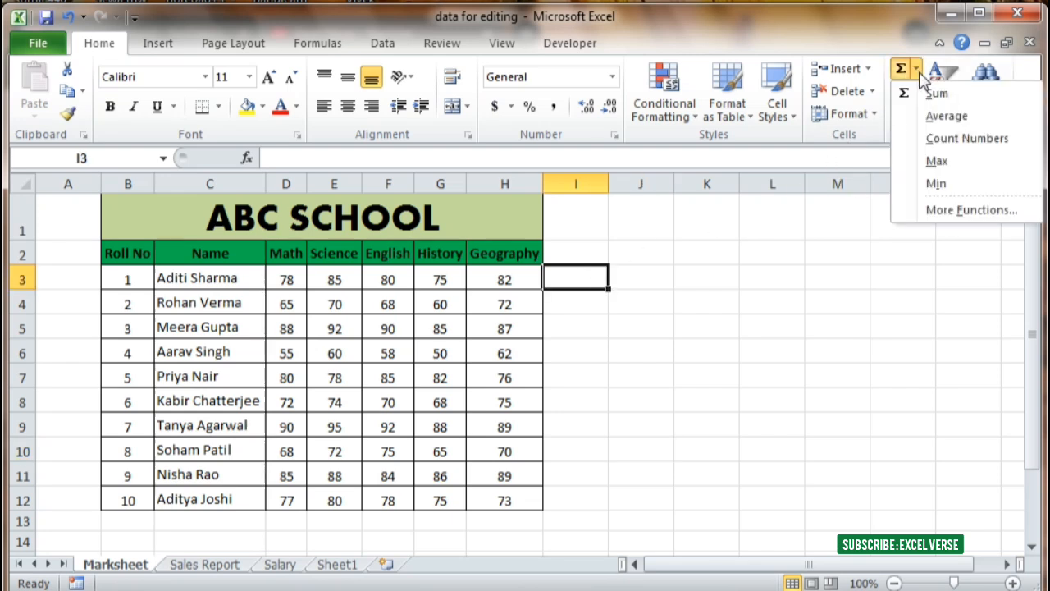
click(952, 190)
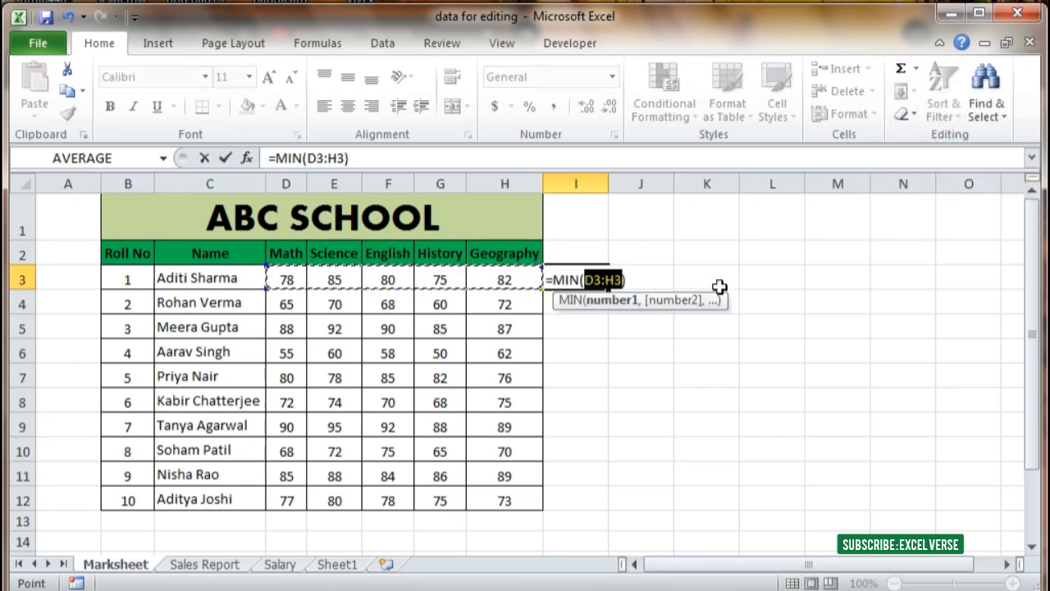
key(Return)
click(597, 280)
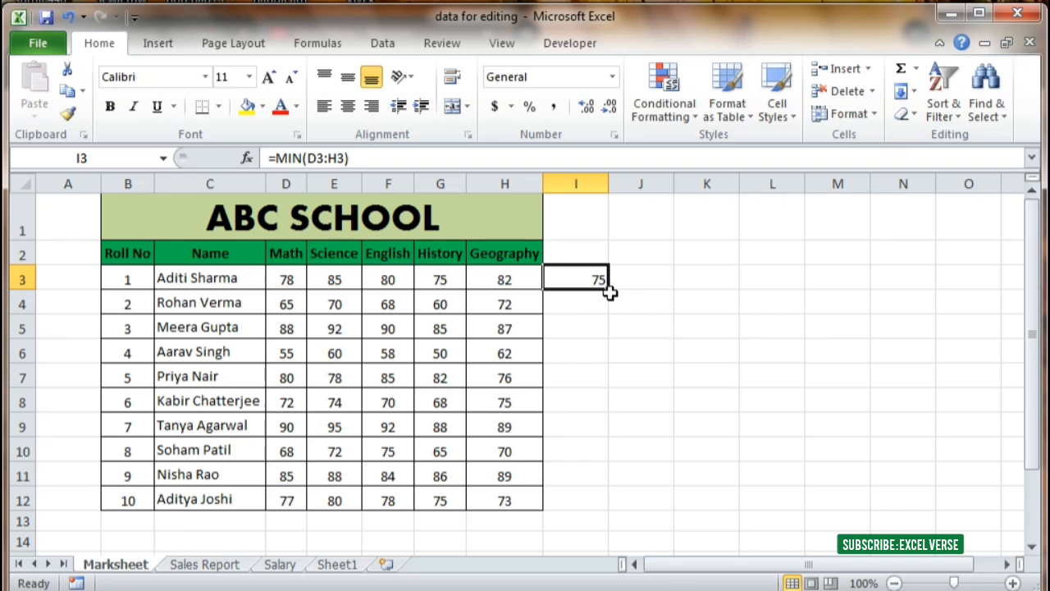
drag(608, 290, 608, 509)
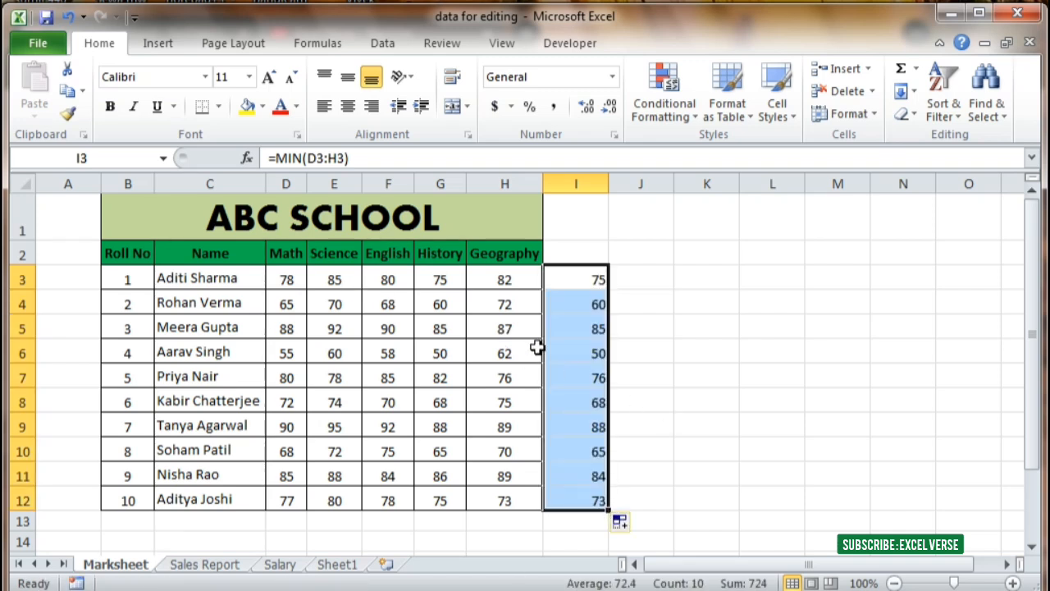
Step: Clear the minimum marks from cells I3:I12 beside the table
click(693, 276)
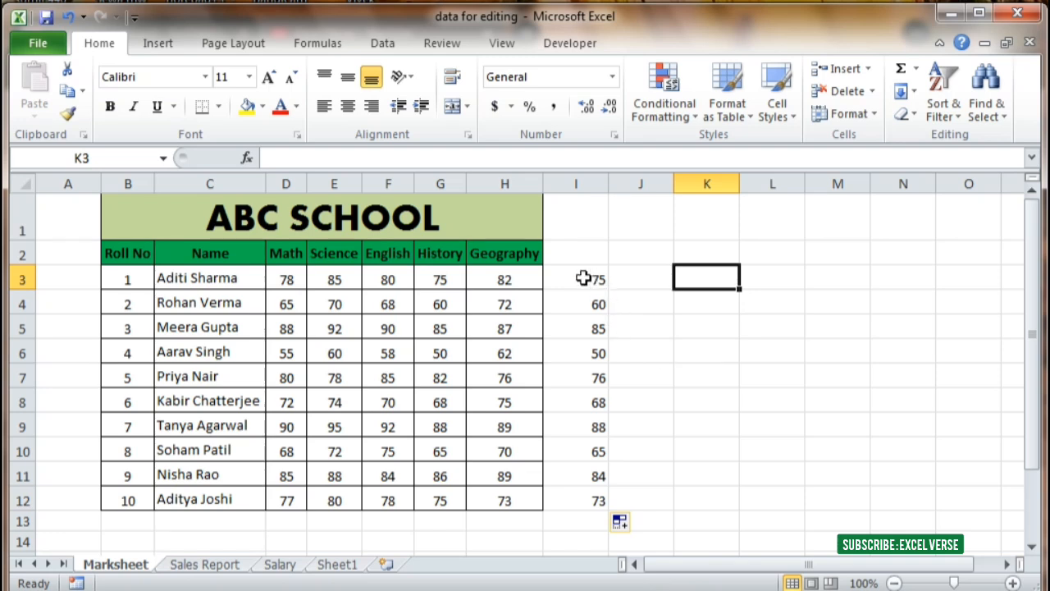
drag(583, 278, 576, 499)
key(Delete)
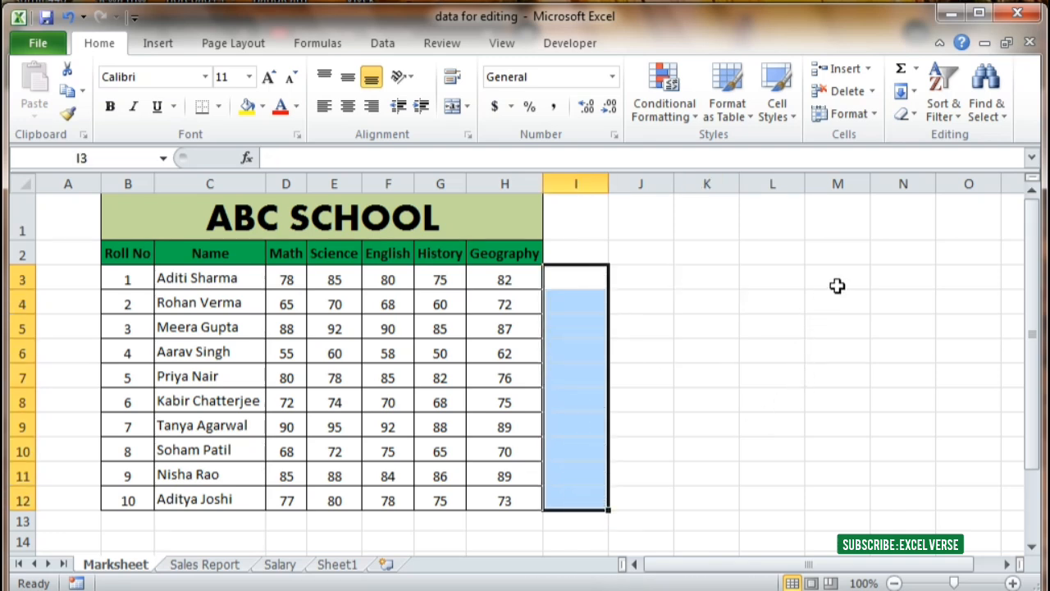
drag(576, 279, 579, 497)
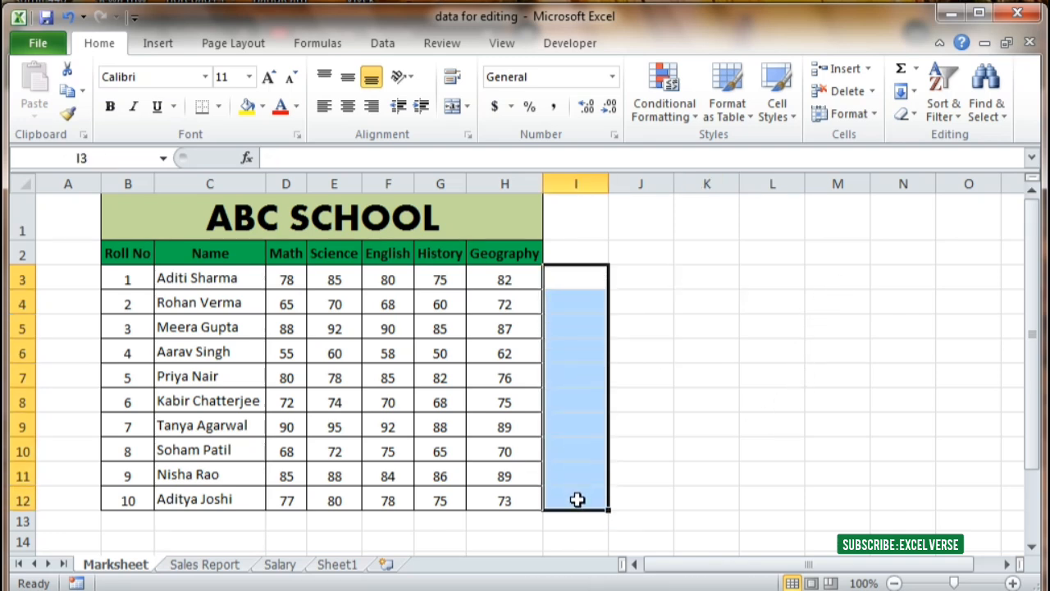
click(917, 70)
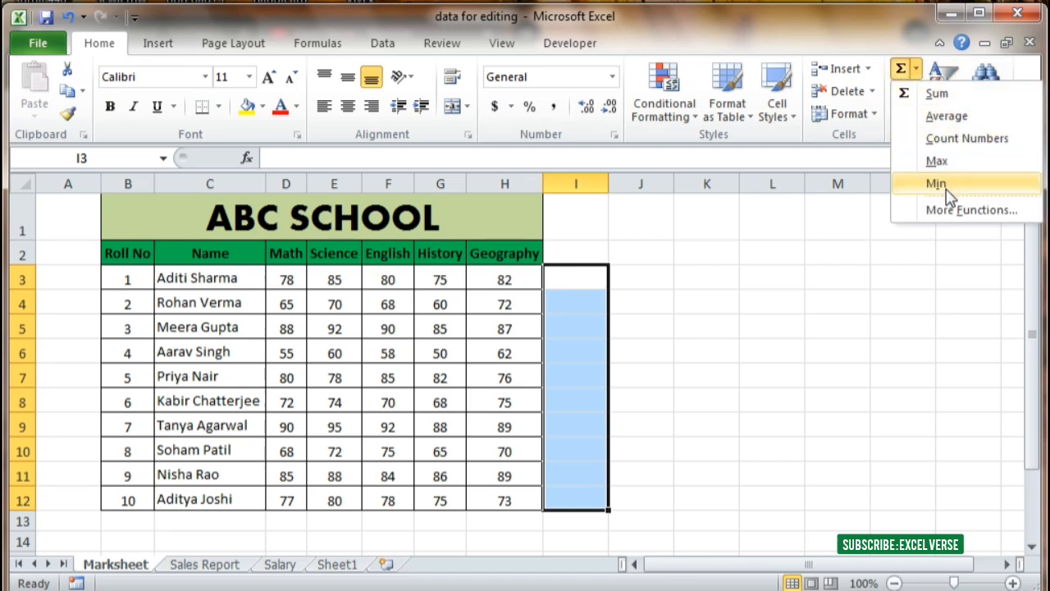
click(711, 306)
click(667, 293)
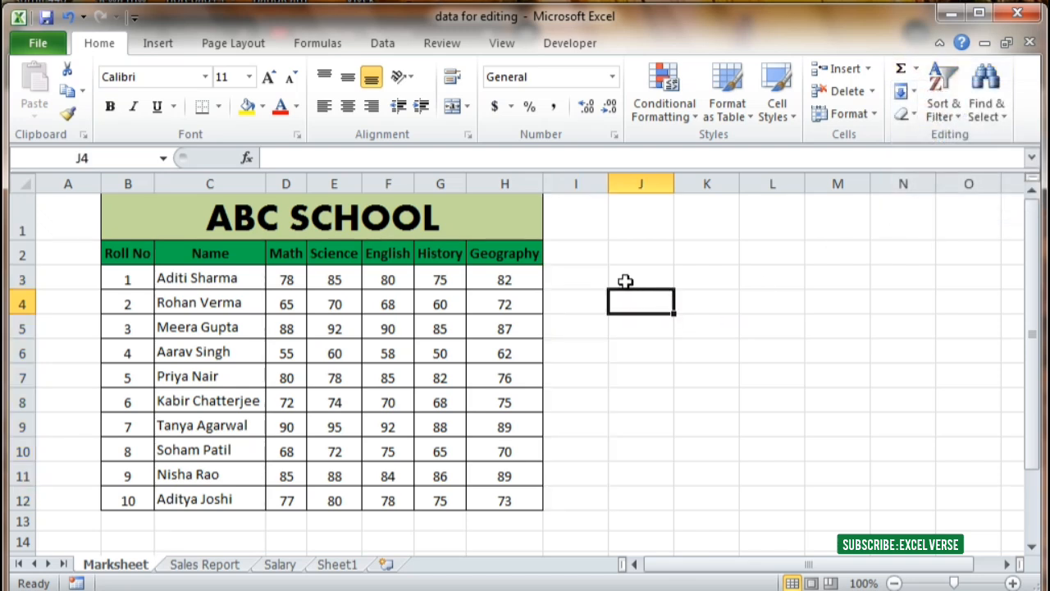
drag(591, 282, 629, 512)
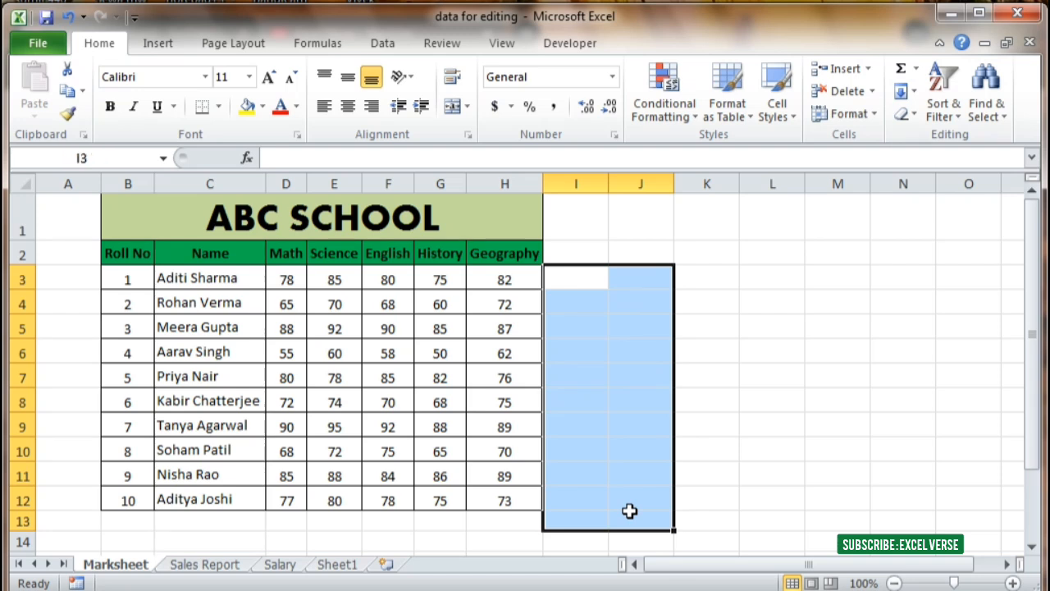
click(781, 411)
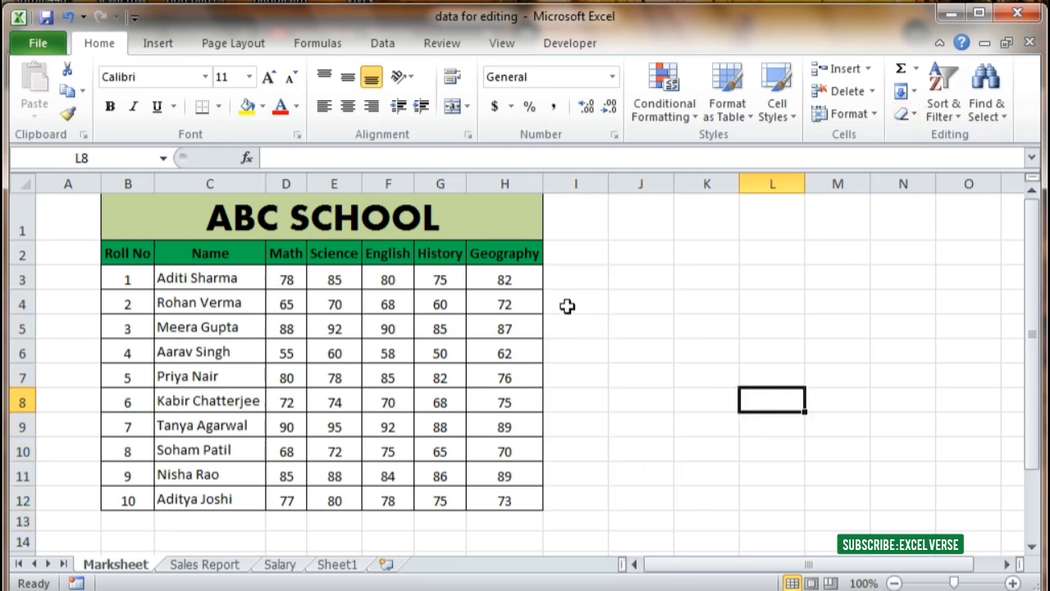
click(906, 91)
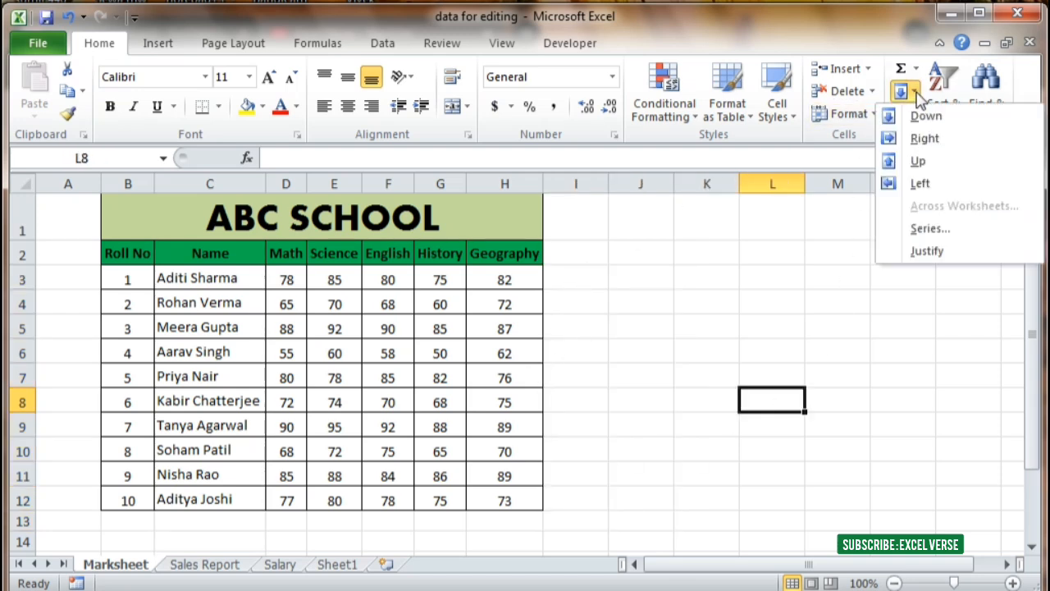
click(726, 380)
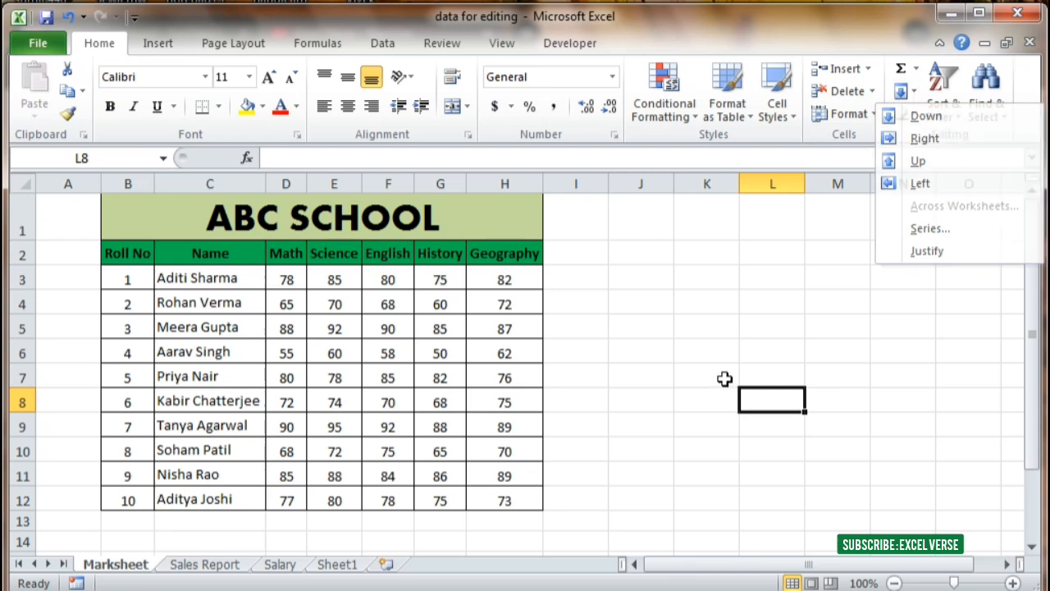
click(913, 93)
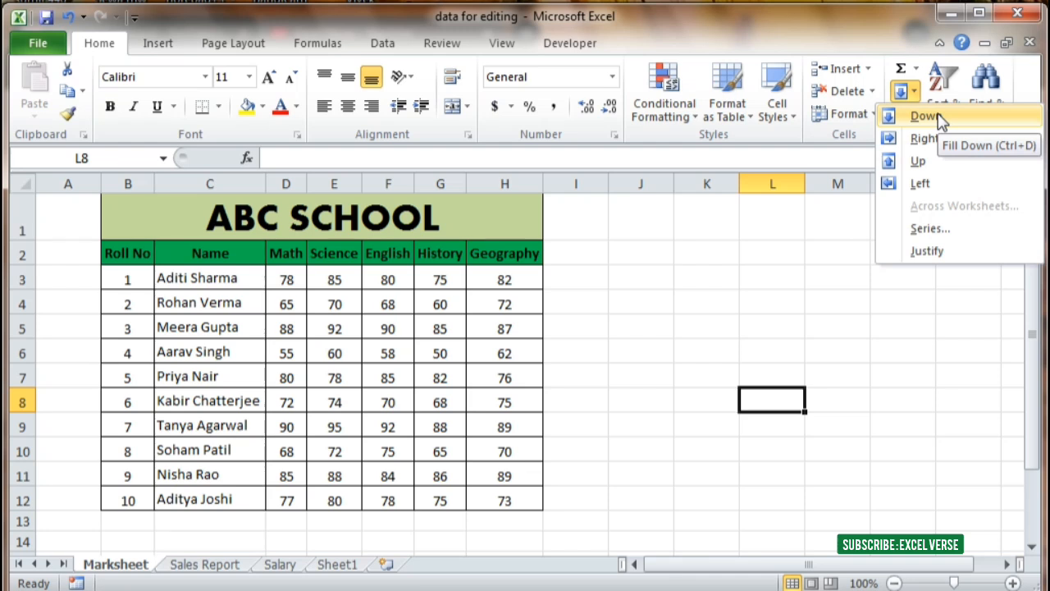
key(Escape)
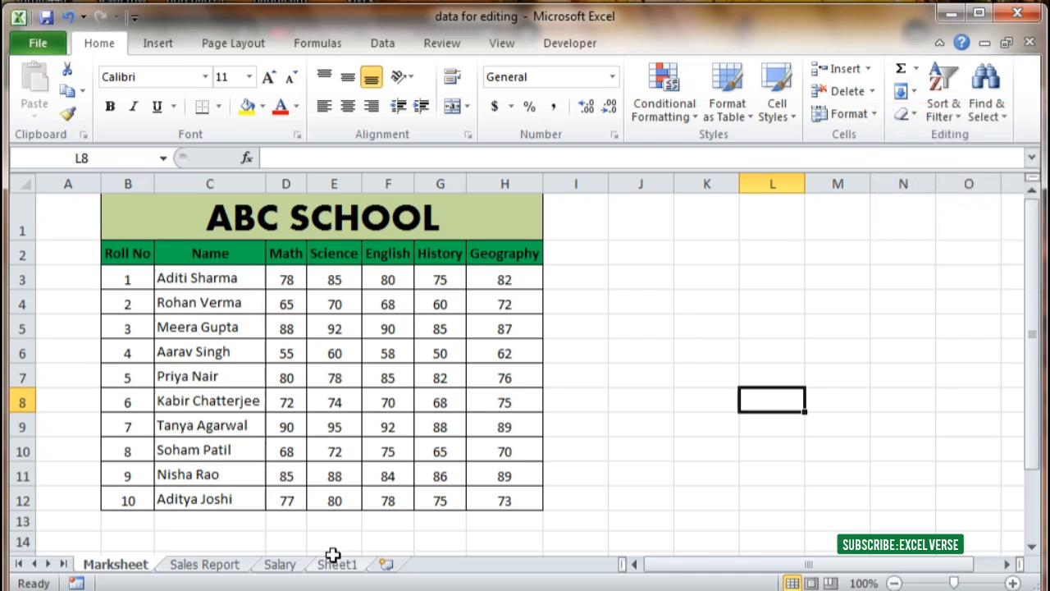
Step: Add a new worksheet to the workbook and enter "excel verse" in its cell E4
click(385, 564)
click(274, 286)
click(311, 262)
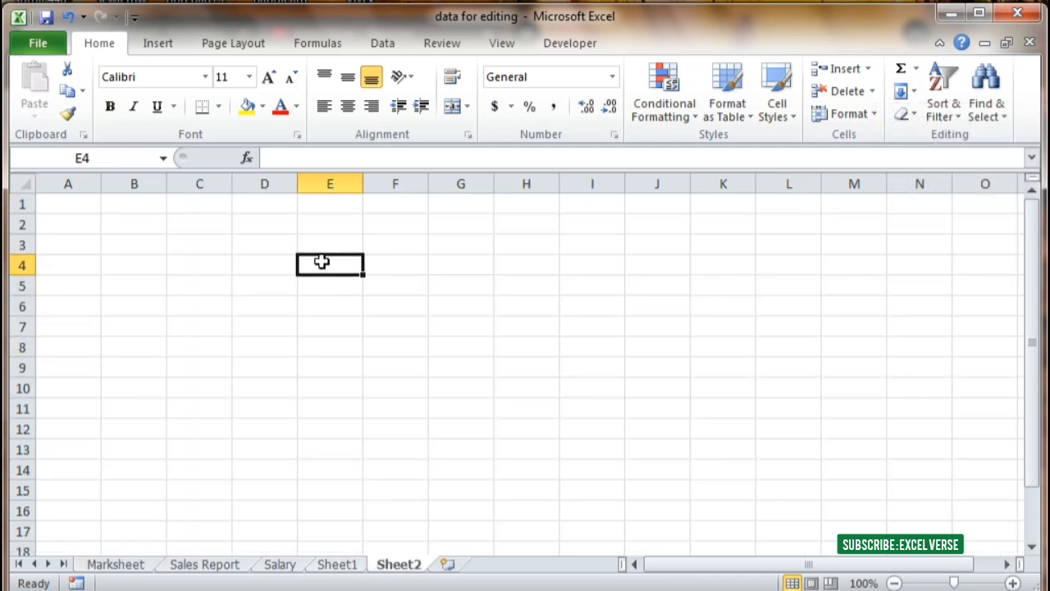
text(exce)
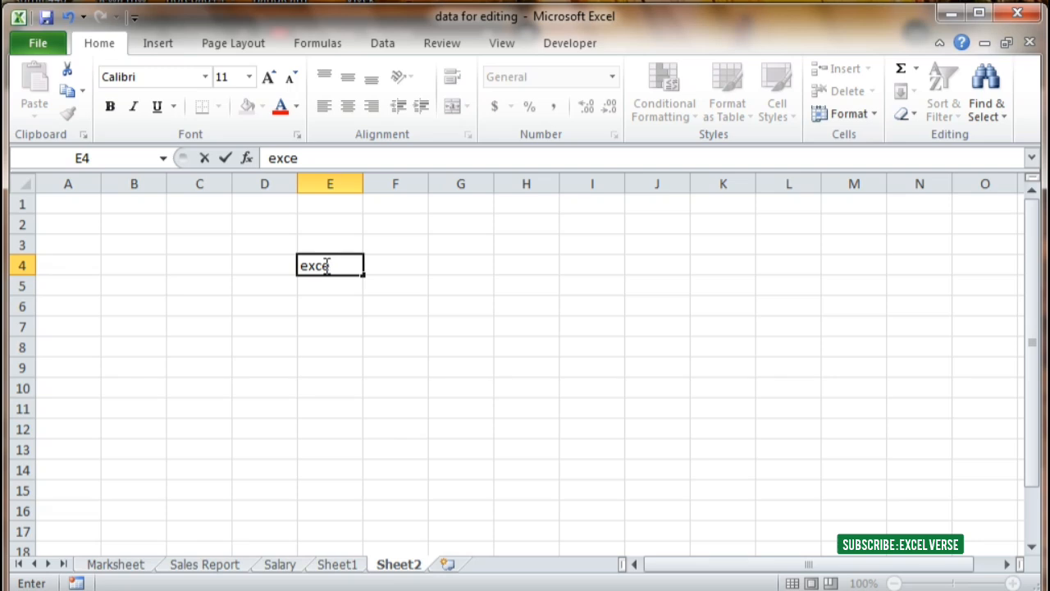
text(l ve)
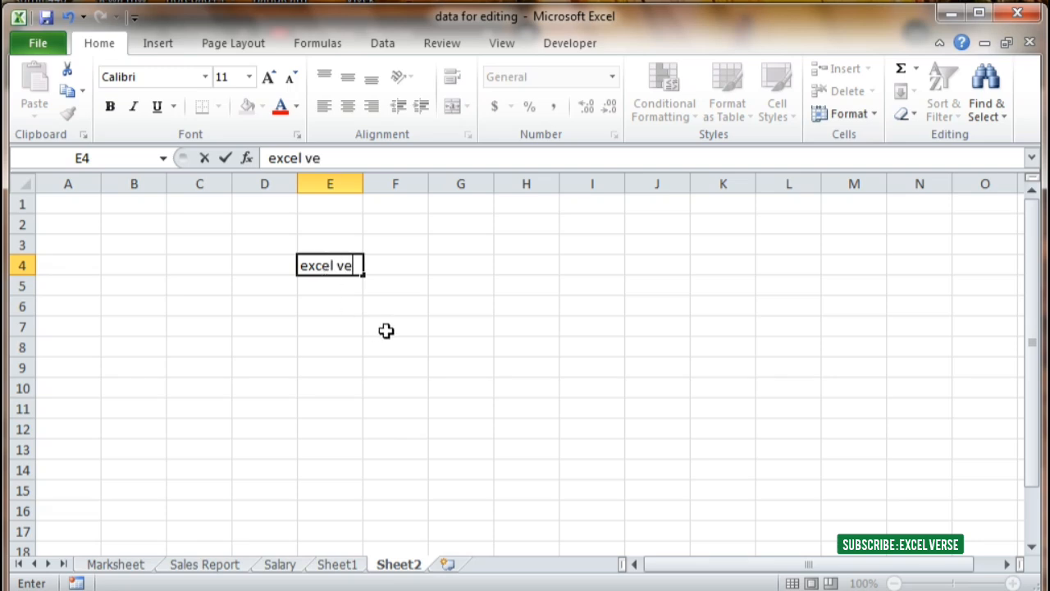
text(rse)
click(386, 331)
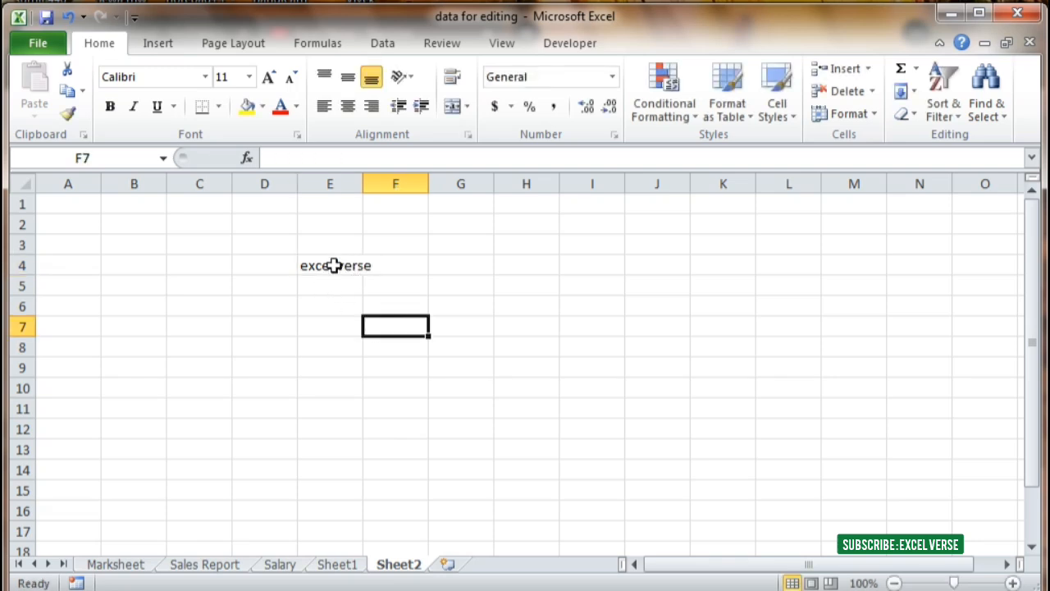
Step: AutoFit the width of column E to the text in cell E4
drag(334, 265, 335, 517)
click(459, 448)
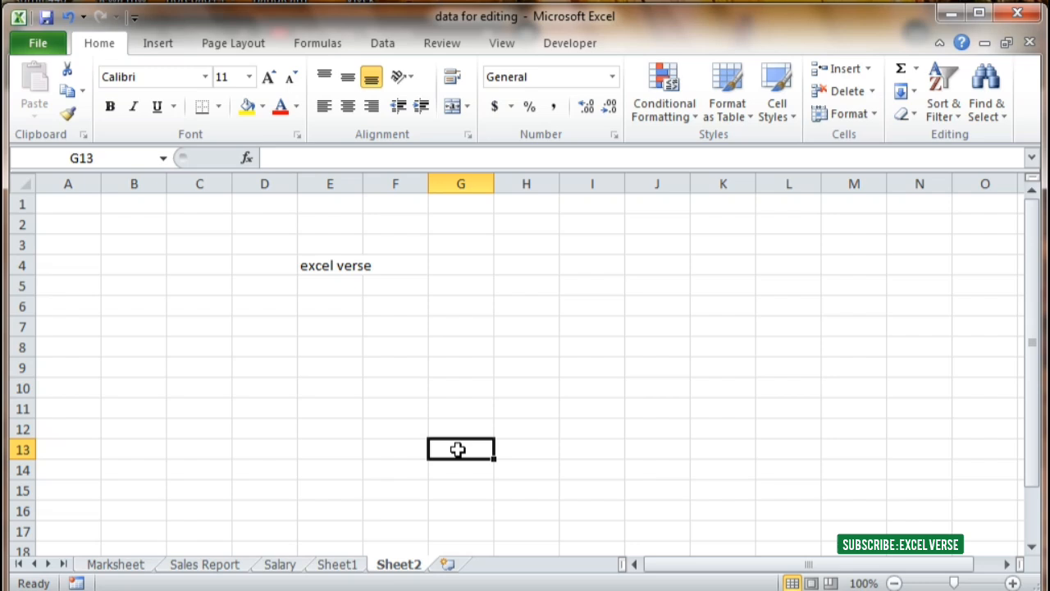
click(336, 265)
double_click(363, 175)
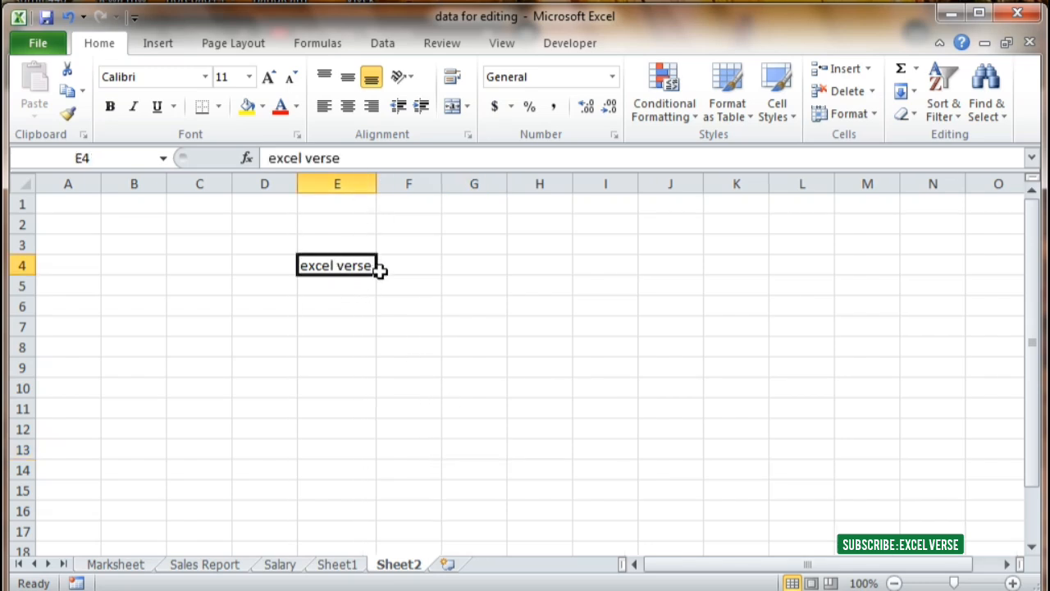
Step: Fill the "excel verse" text from E4 down through E16 with the Fill Down command
drag(380, 271, 384, 378)
key(ctrl+z)
drag(335, 263, 326, 509)
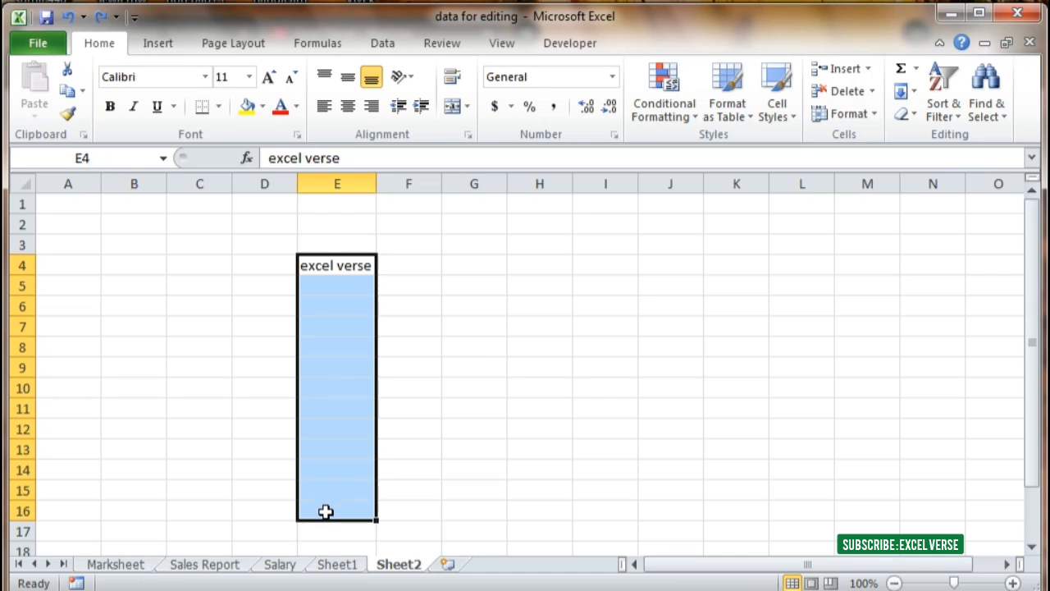
click(913, 92)
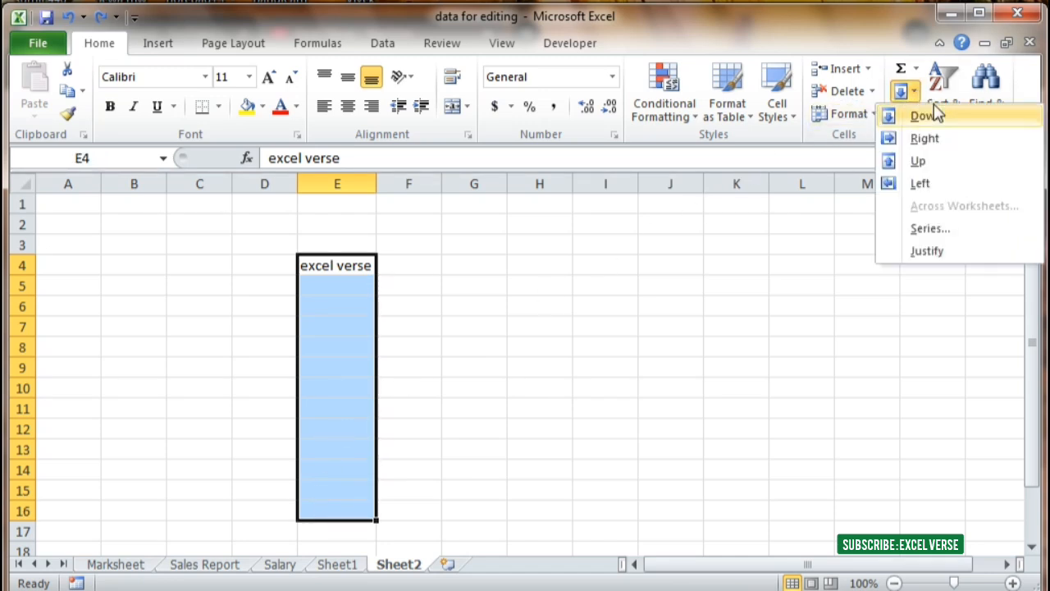
click(927, 116)
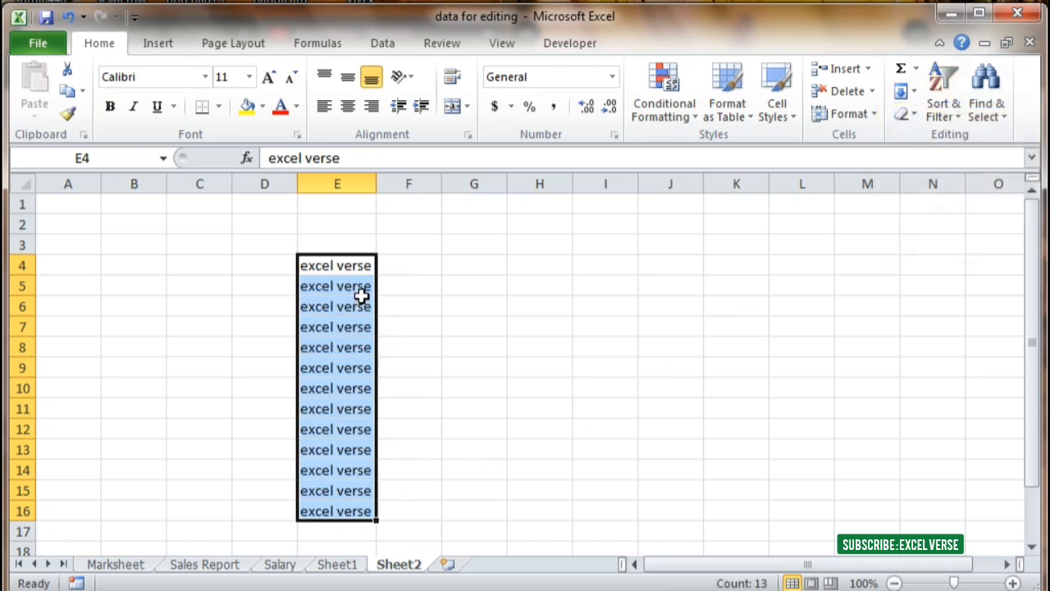
click(422, 370)
Step: Fill the "excel verse" text from E4 across to M4 with the Fill Right command
click(335, 267)
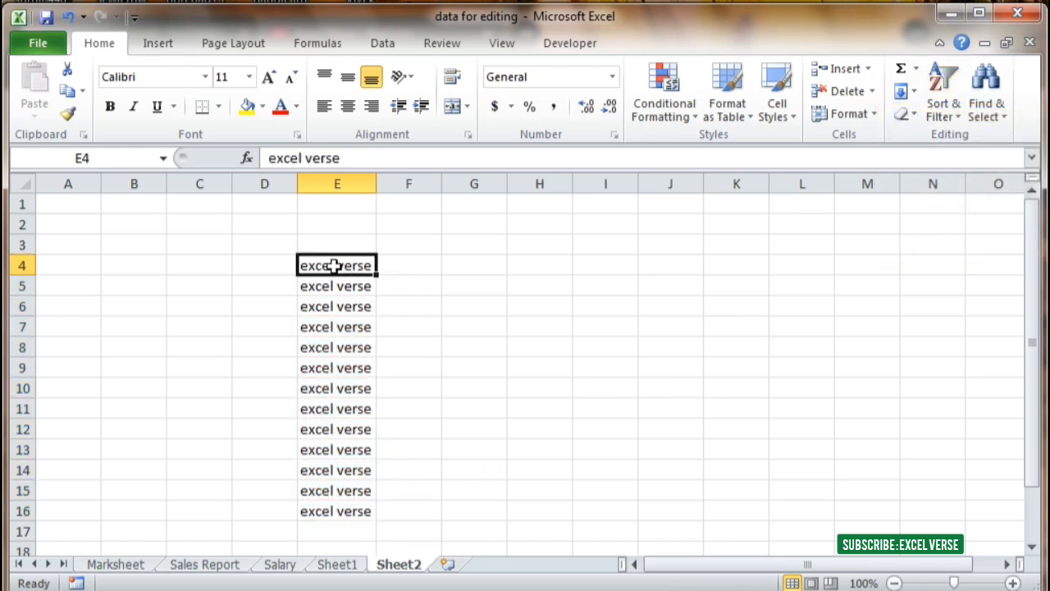
drag(335, 266, 835, 265)
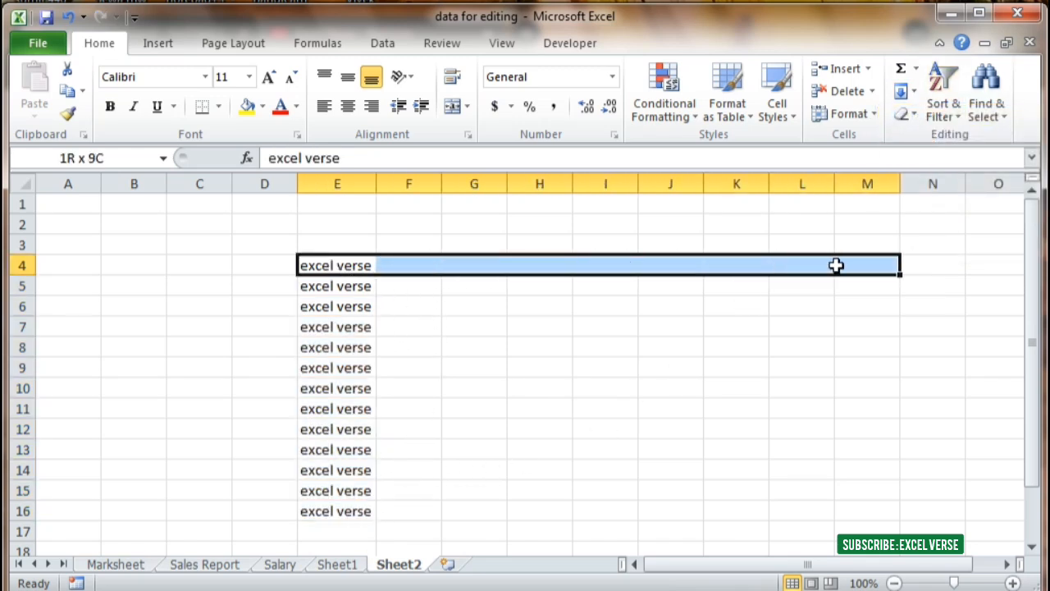
click(911, 91)
click(924, 136)
click(804, 451)
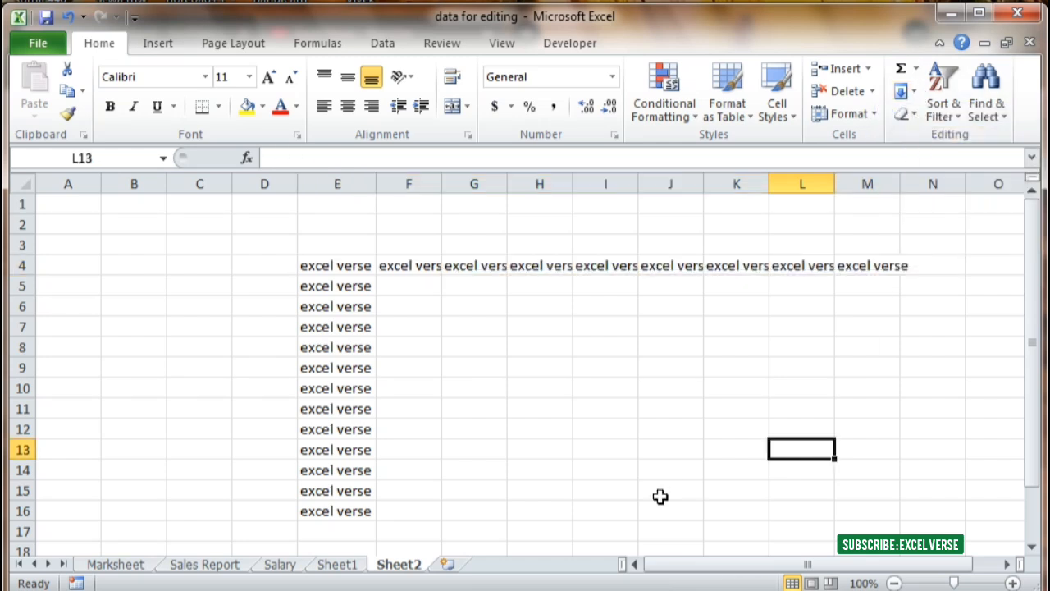
click(660, 509)
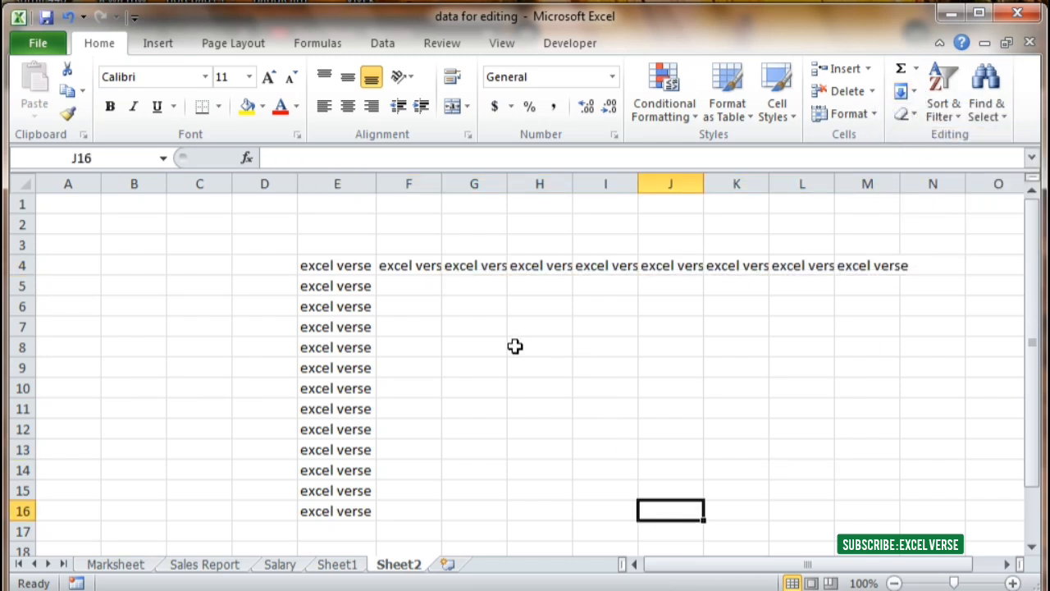
Step: Enter 1 in cell I7 and copy it down through I17 with the Fill Down command
click(581, 327)
text(1)
key(Return)
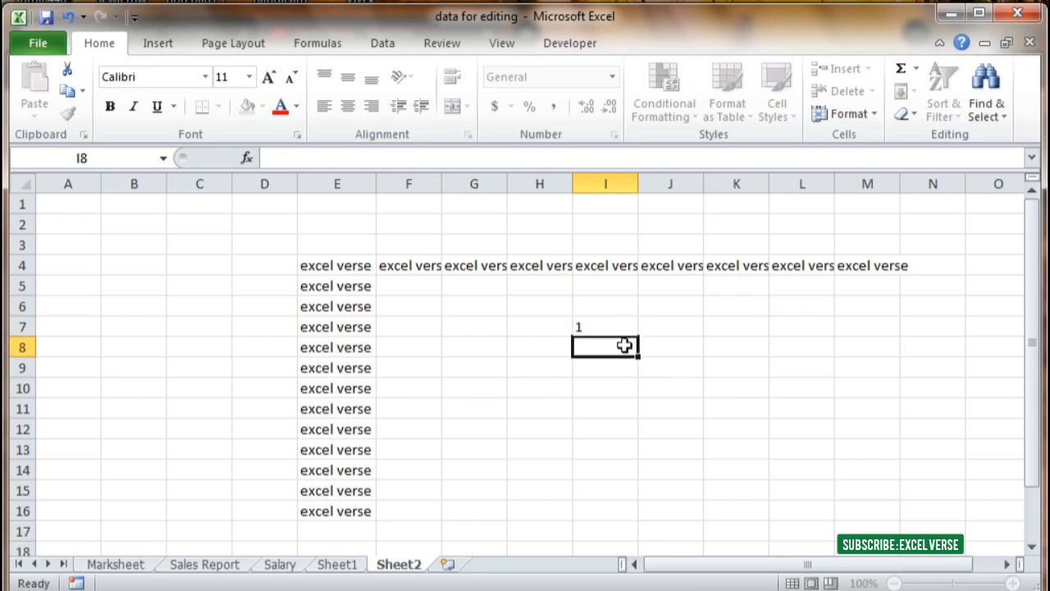
drag(626, 331, 628, 529)
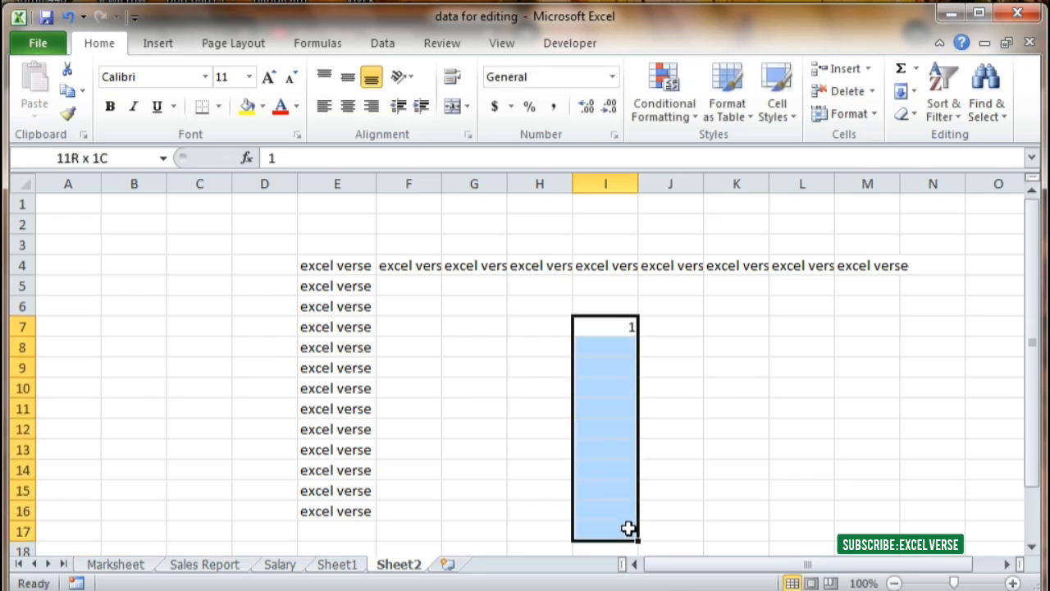
click(904, 92)
click(926, 115)
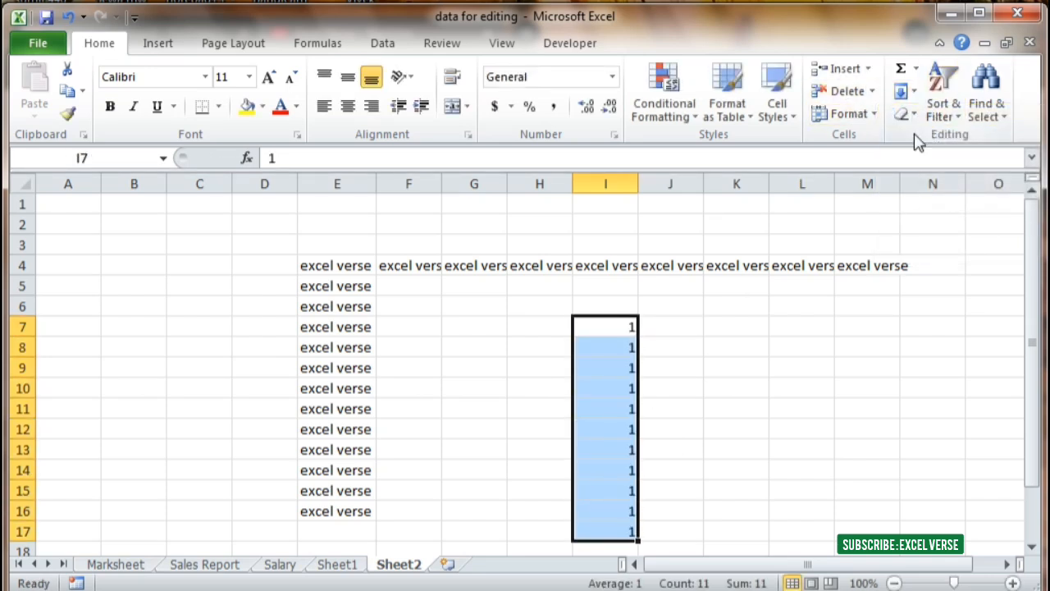
click(760, 450)
Step: Copy the 1 in I7 across to F7 with the Fill Left command
click(624, 329)
drag(622, 329, 412, 331)
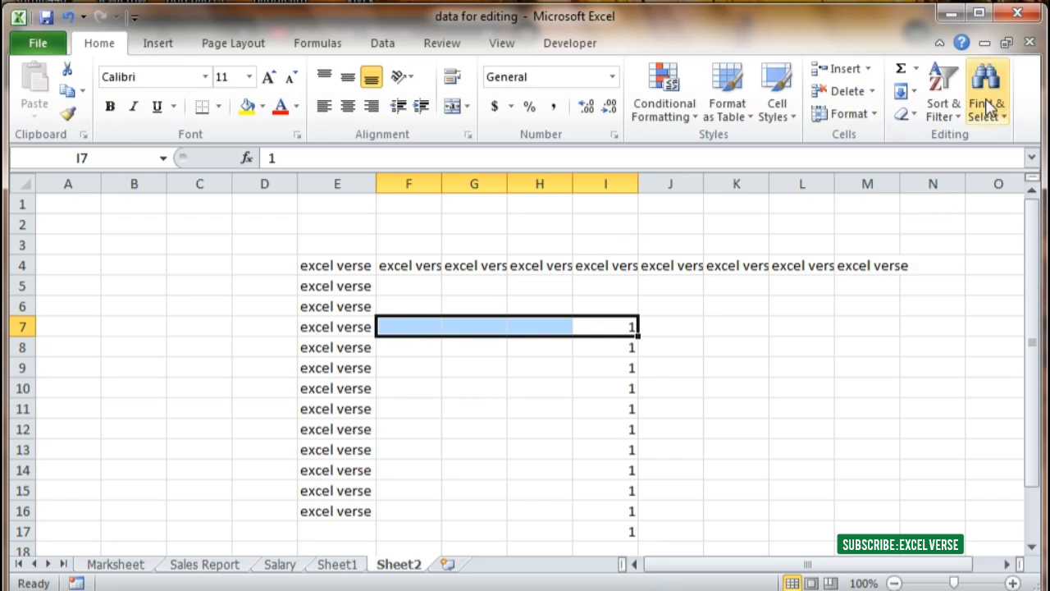
click(906, 92)
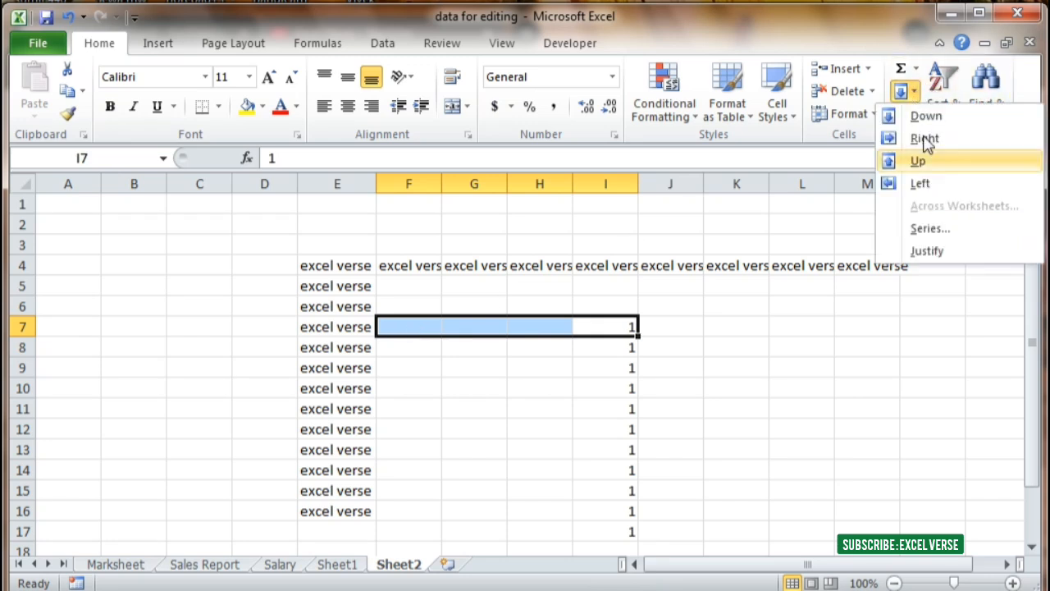
click(930, 188)
click(674, 407)
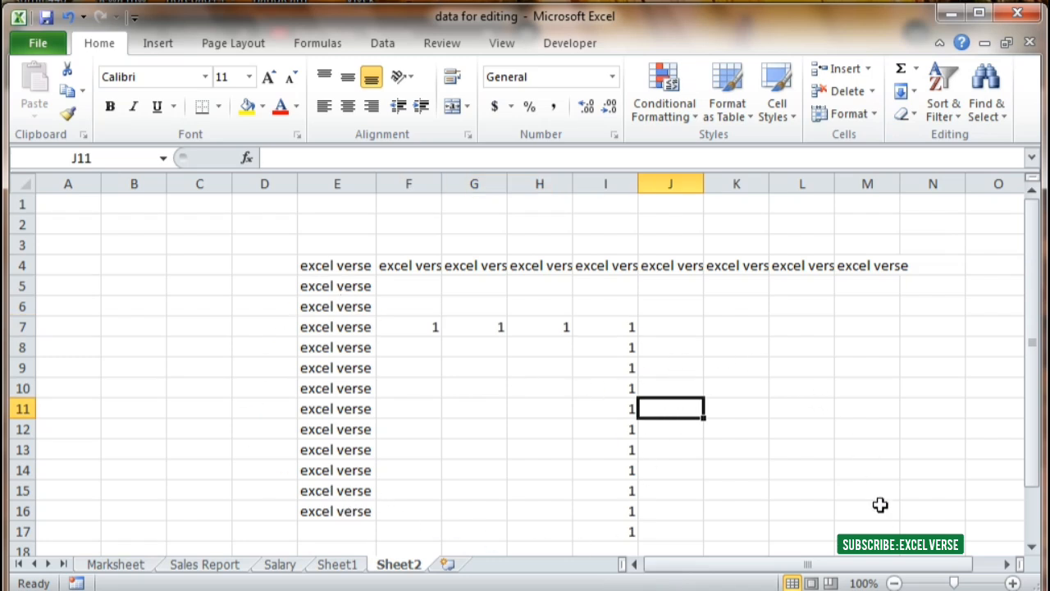
Step: Enter 1000 in cell N17 of Sheet2
click(878, 529)
click(920, 527)
text(1)
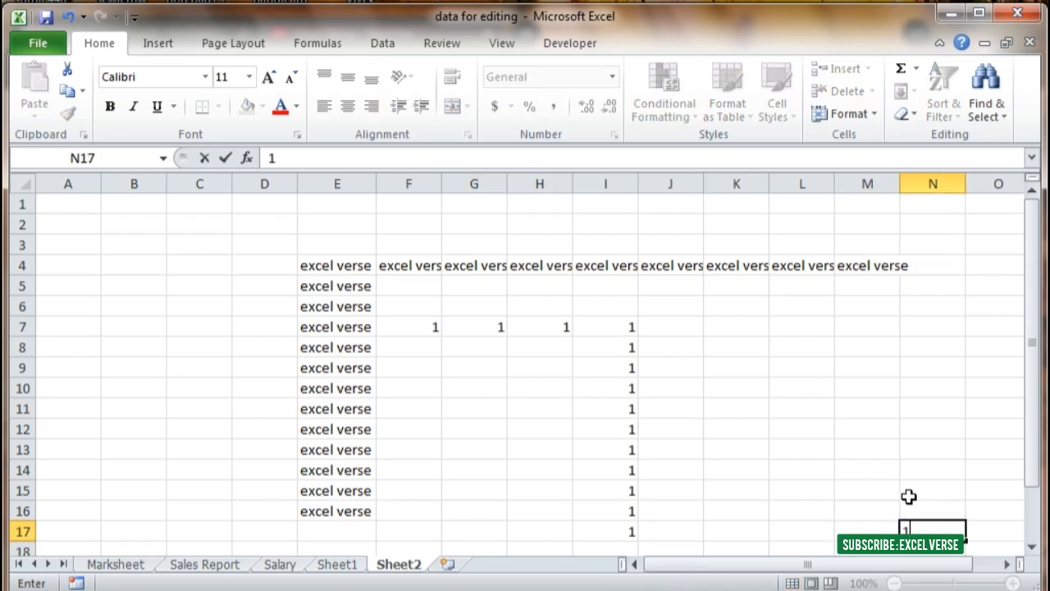
text(000)
key(ctrl+Return)
click(802, 510)
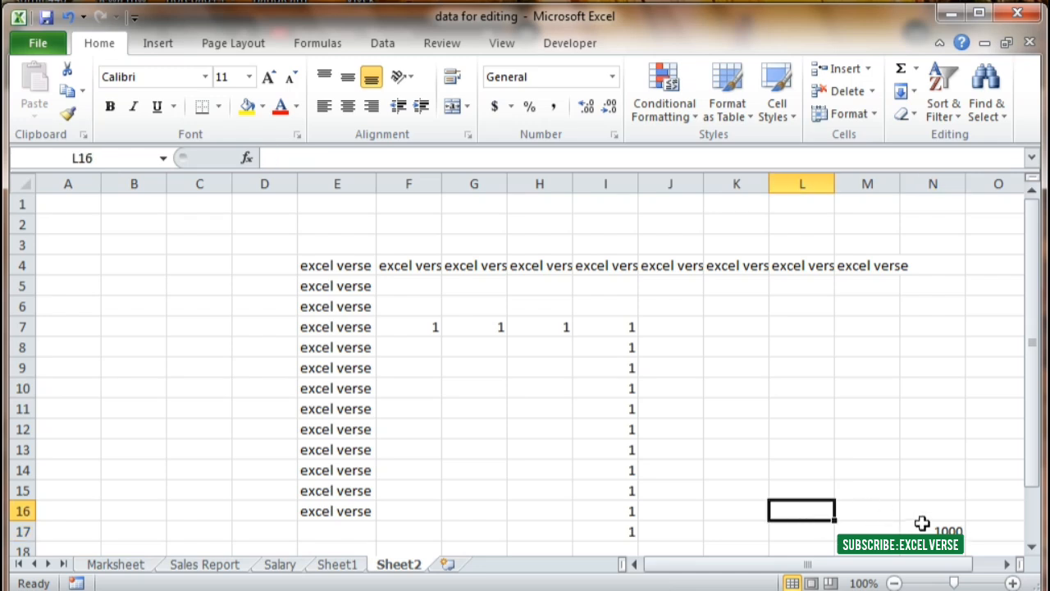
Step: Copy the 1000 in N17 upward through N5 with the Fill Up command
drag(925, 527, 891, 276)
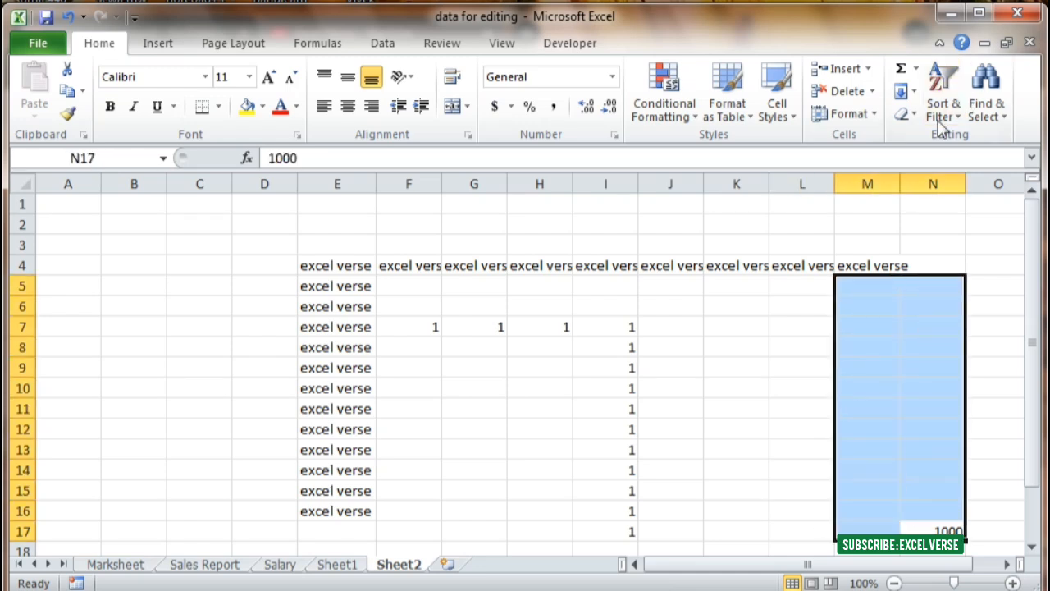
click(928, 306)
drag(947, 530, 935, 285)
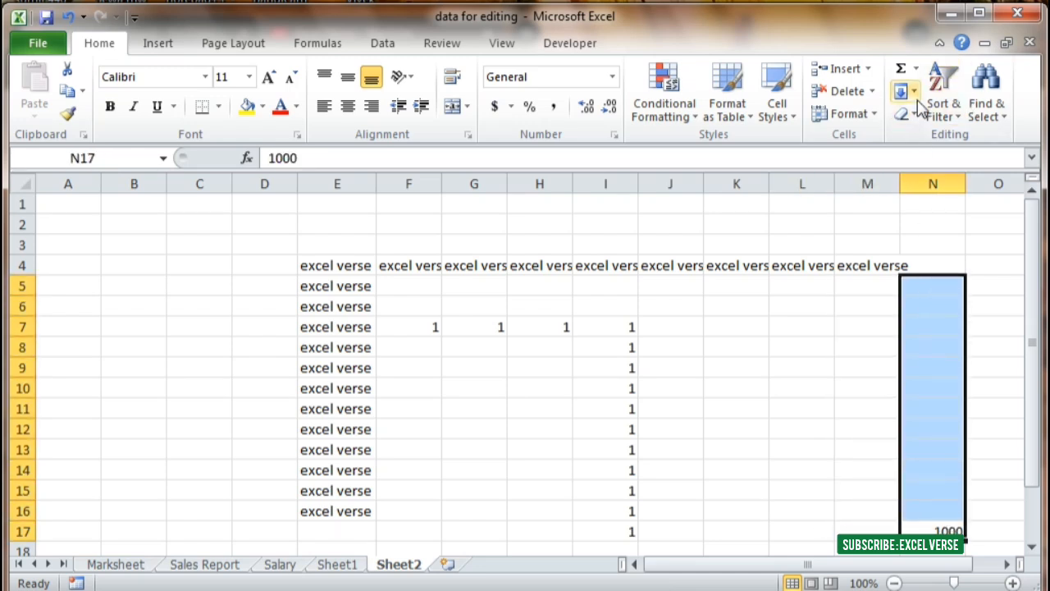
click(914, 91)
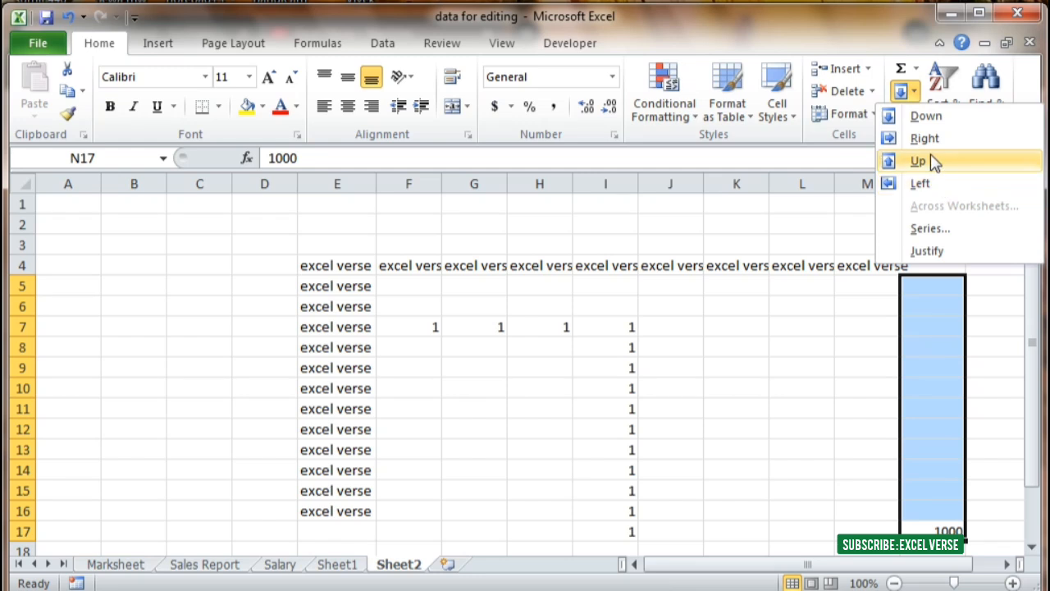
click(919, 160)
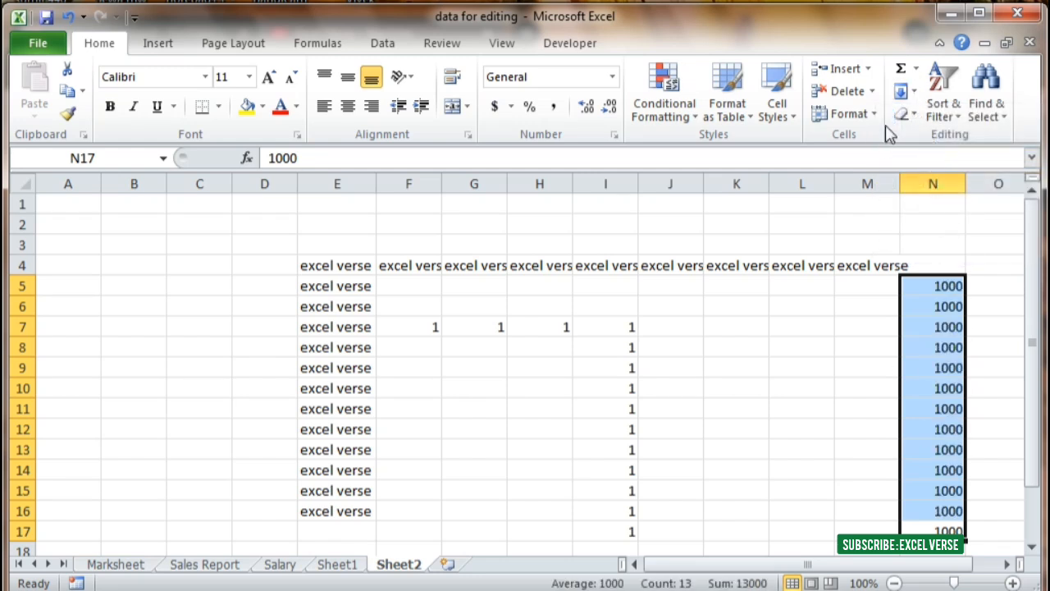
click(915, 93)
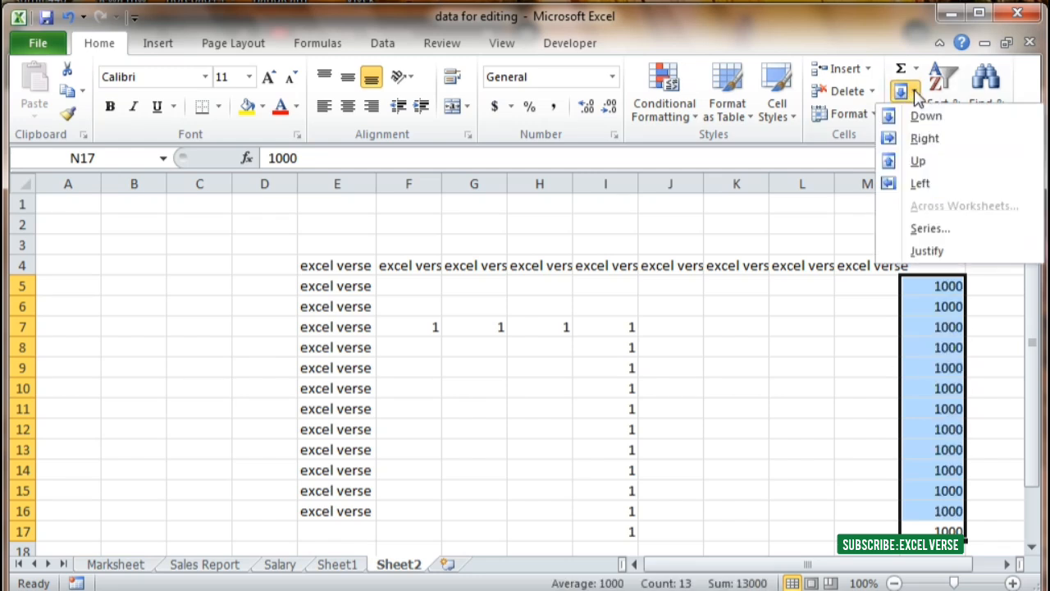
click(466, 365)
click(914, 91)
click(281, 271)
Step: Clear all the sample fill data from range D3:N19 on Sheet2
drag(264, 245, 1020, 546)
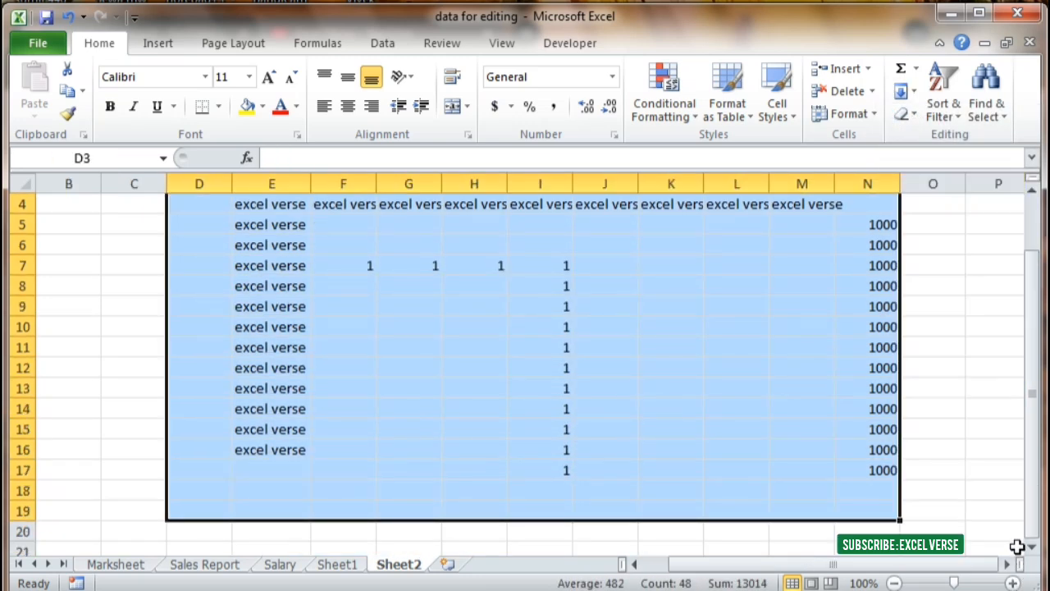
key(Delete)
click(652, 414)
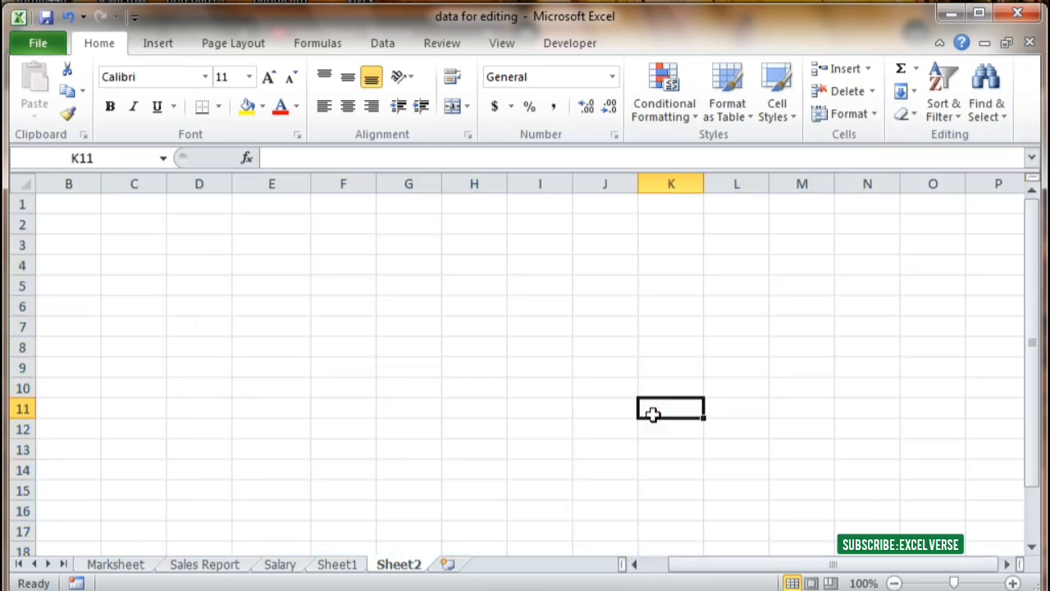
click(911, 94)
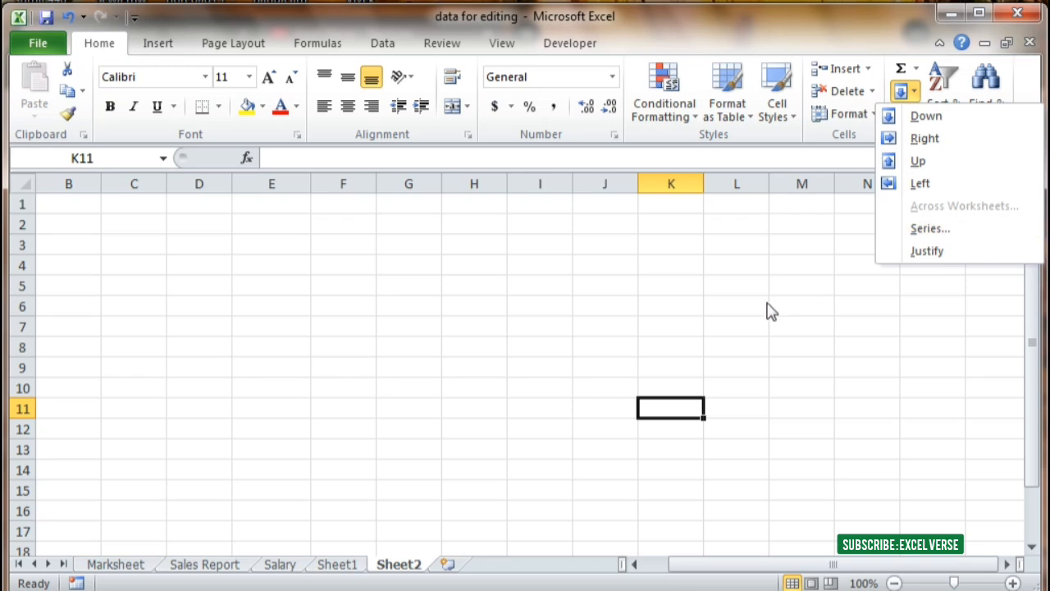
click(126, 570)
click(130, 568)
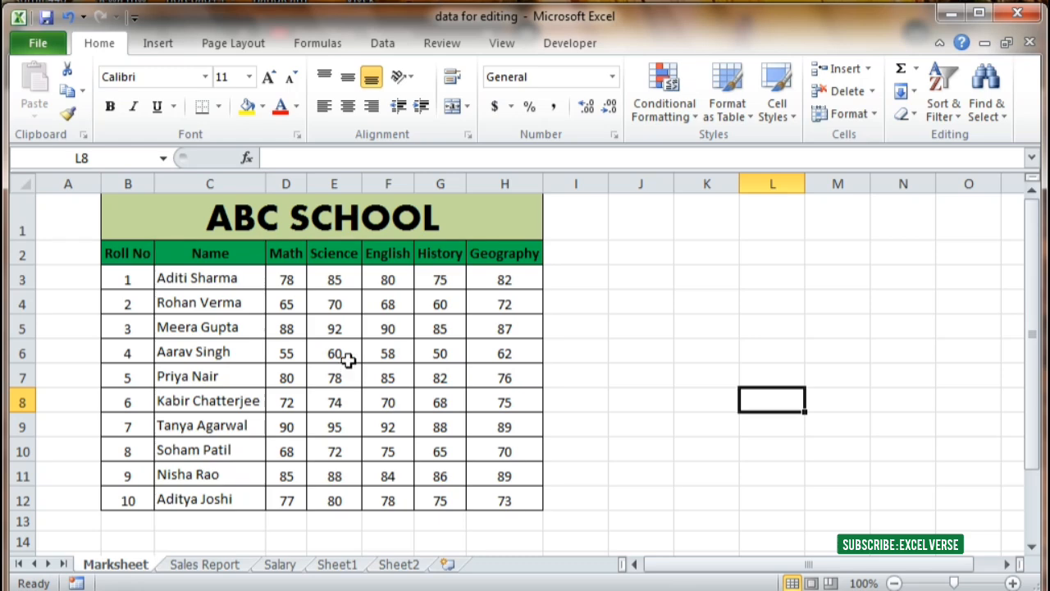
click(400, 566)
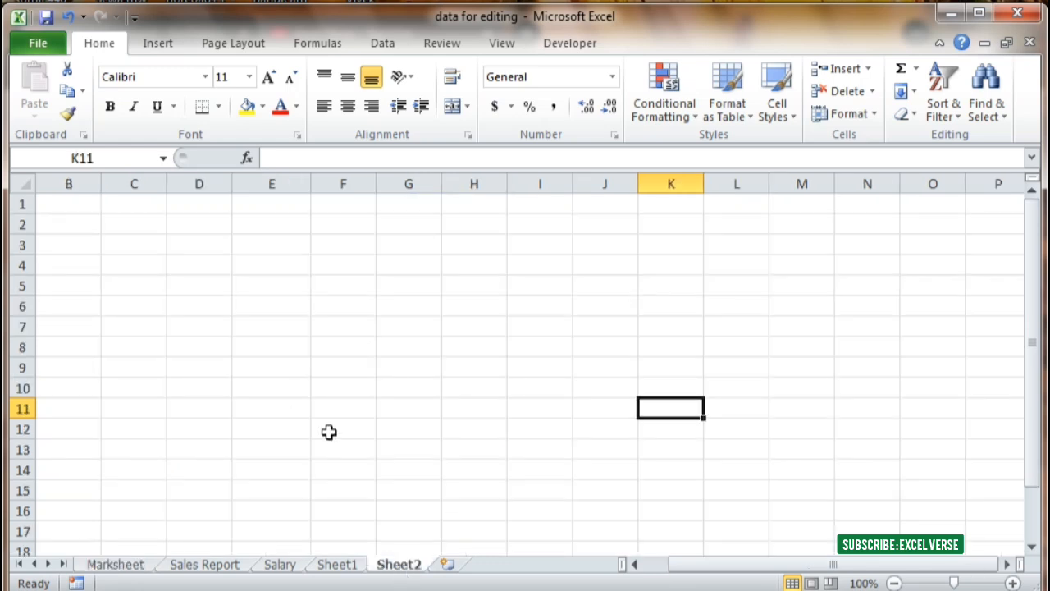
Step: Look over the Salary sheet and add a new blank worksheet after Sheet2
click(263, 567)
click(487, 331)
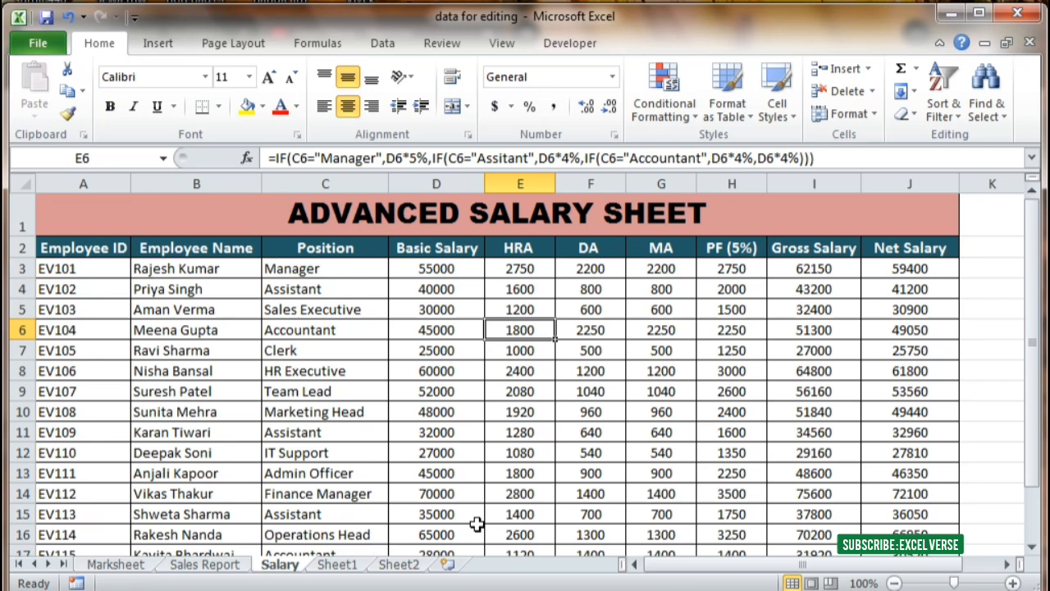
click(410, 565)
click(448, 564)
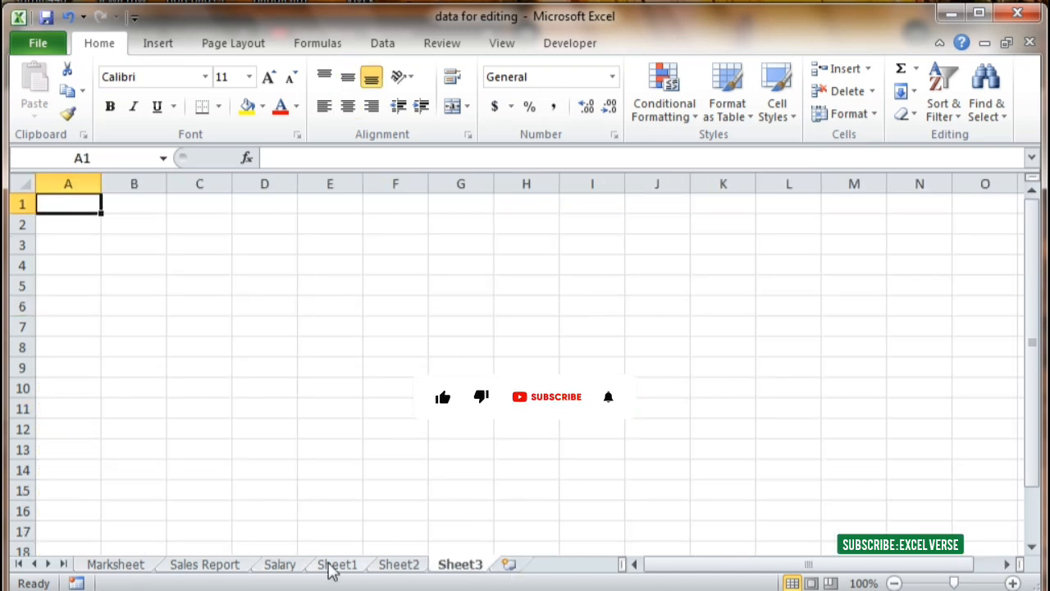
Step: Select the whole Advanced Salary Sheet table on the Salary sheet and group that sheet with Sheet2 and Sheet3
click(279, 564)
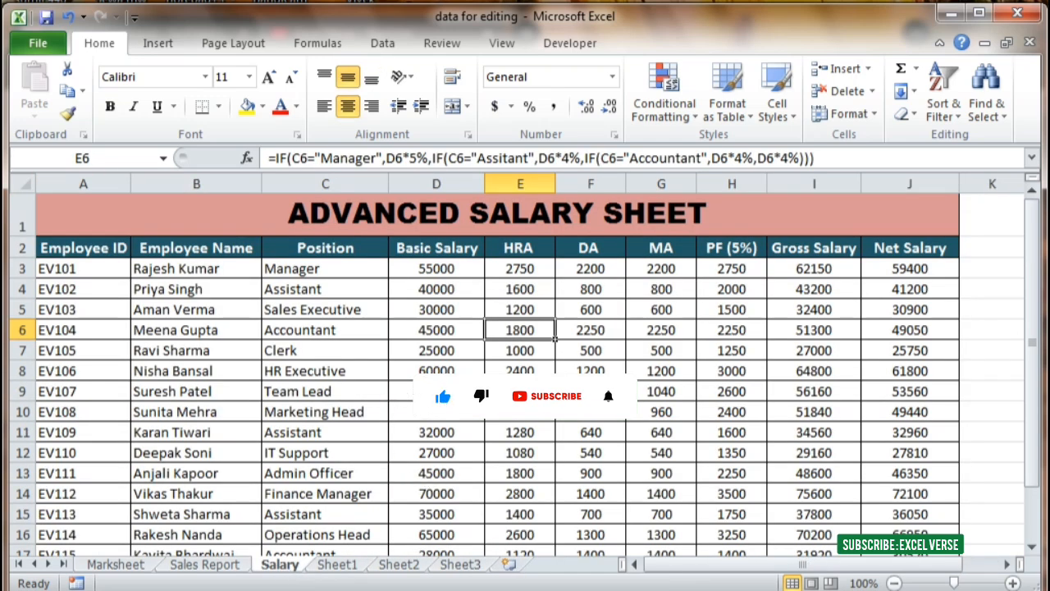
click(314, 411)
key(ctrl+a)
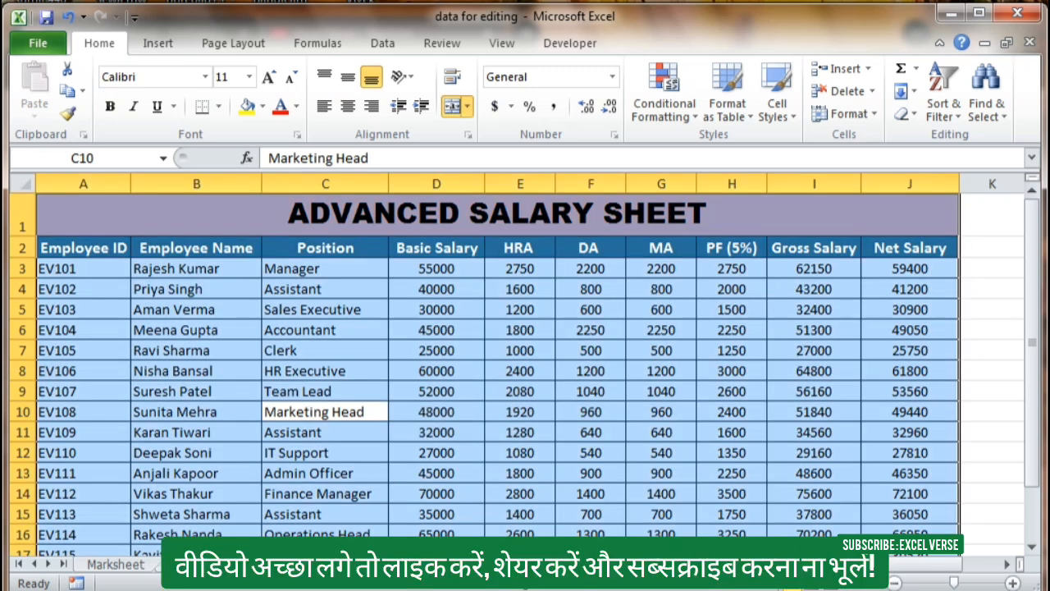
click(365, 345)
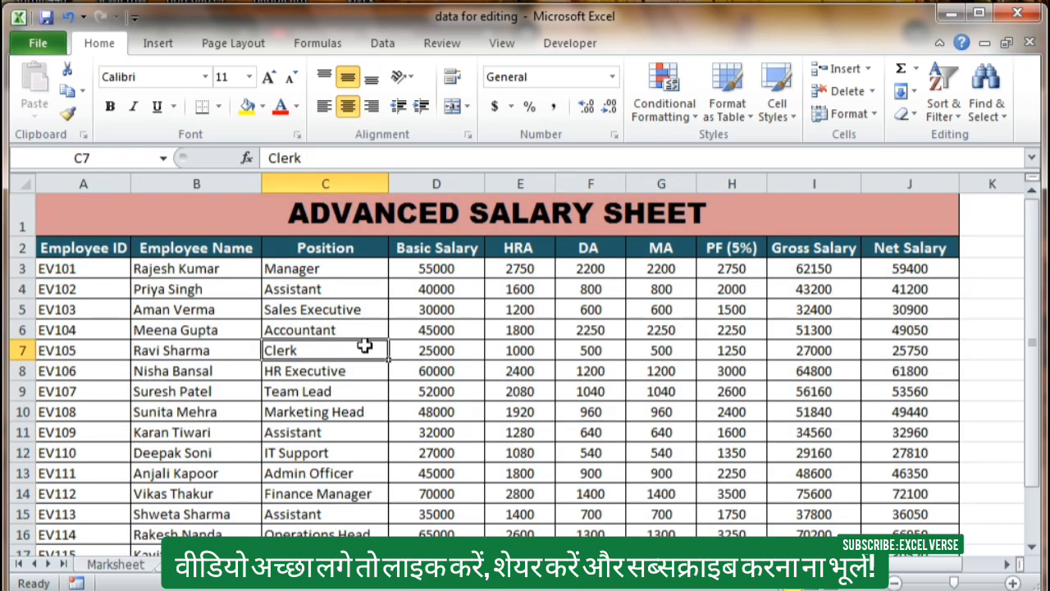
click(210, 344)
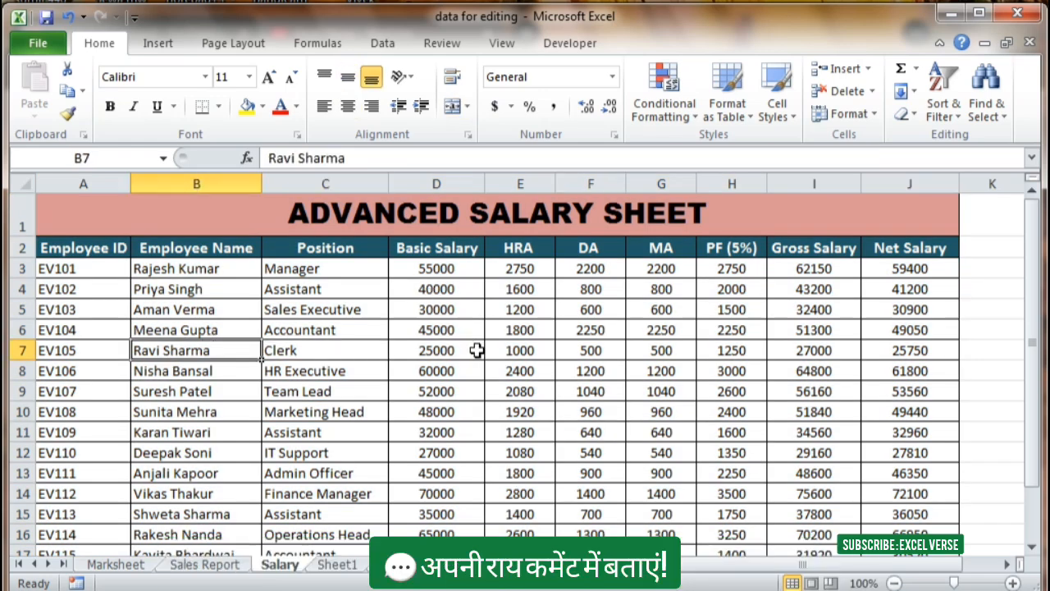
key(ctrl+a)
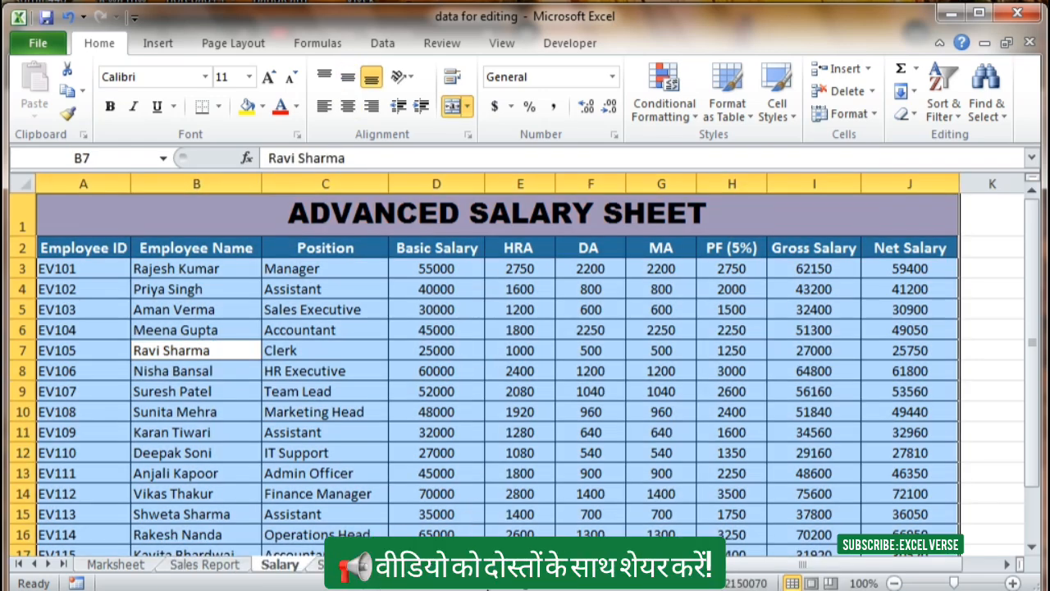
ctrl+click(394, 564)
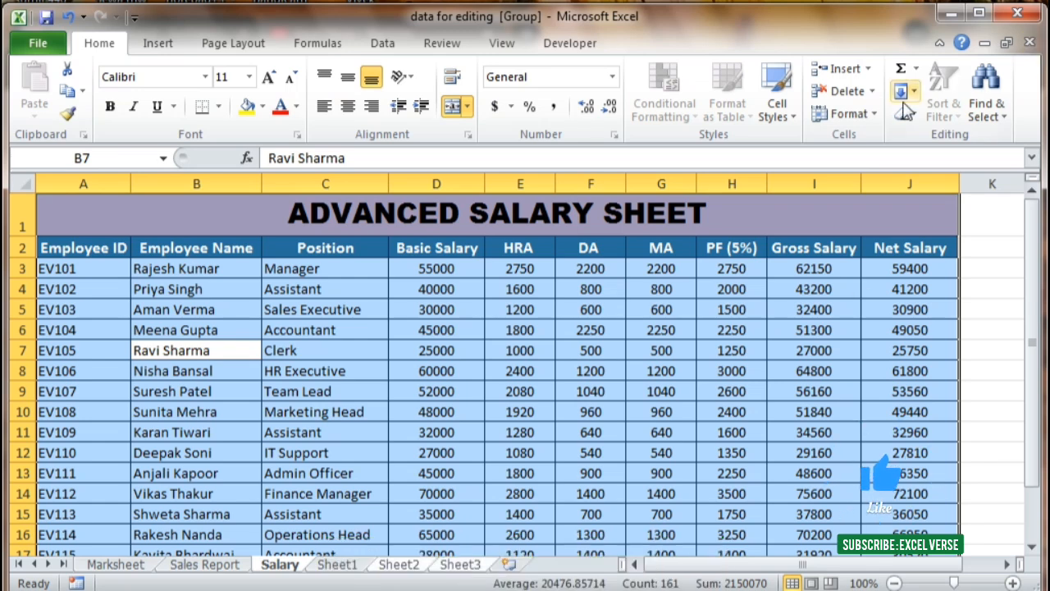
Step: Copy only the contents of the selected salary table to the grouped sheets with Fill Across Worksheets
click(916, 94)
click(931, 203)
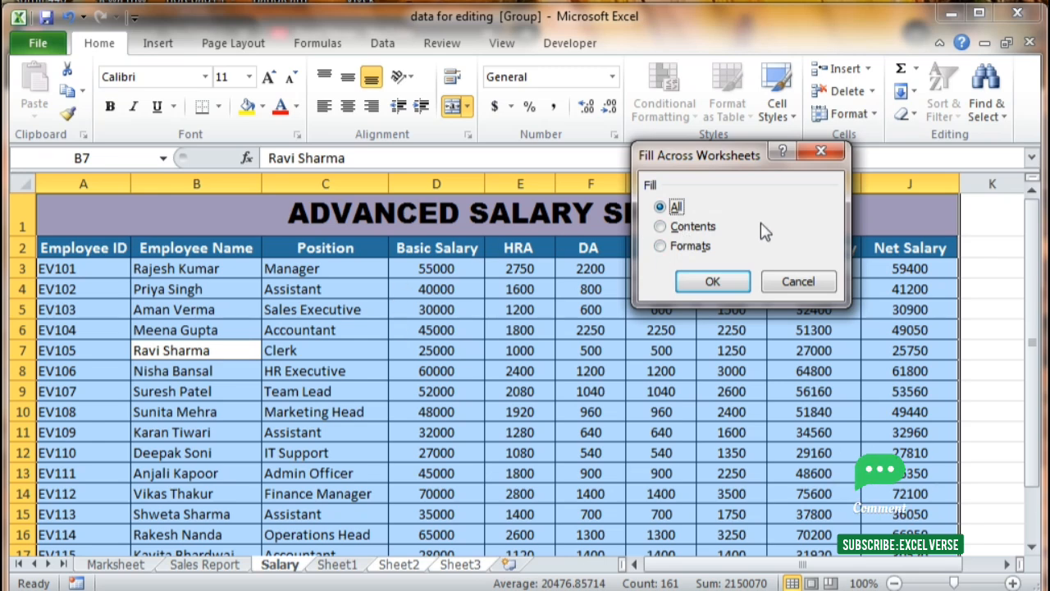
click(676, 229)
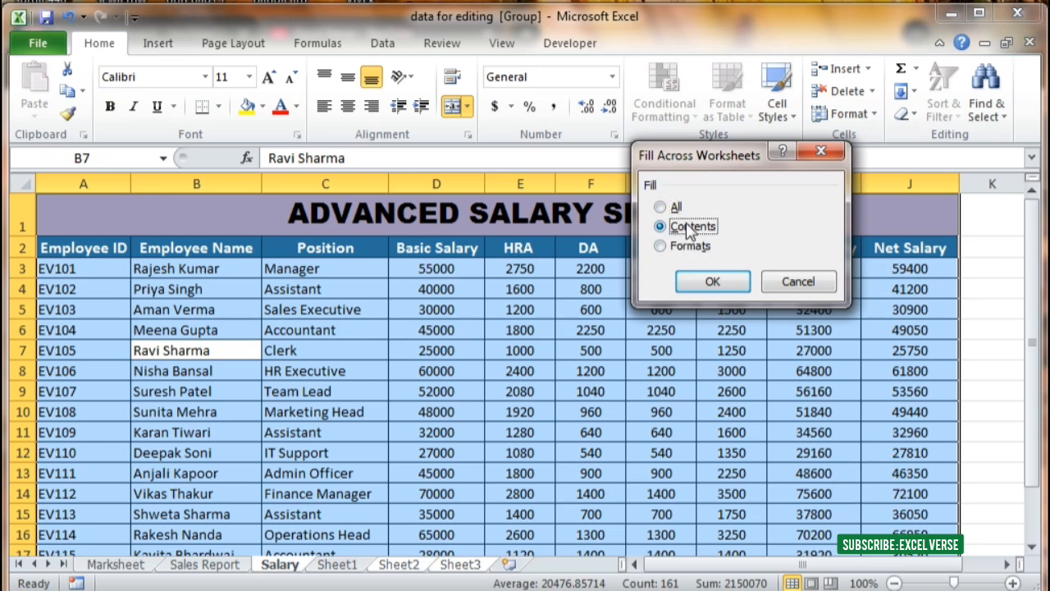
click(712, 282)
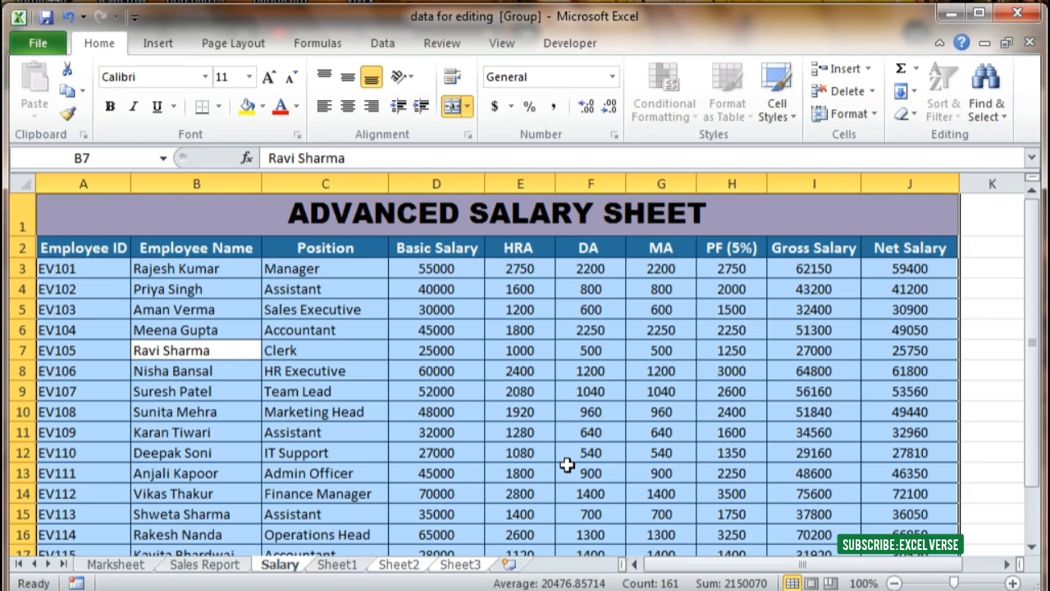
Step: Check the copied salary table on Sheet2 and Sheet3
click(408, 566)
scroll(455, 385, down, 2)
scroll(462, 404, up, 2)
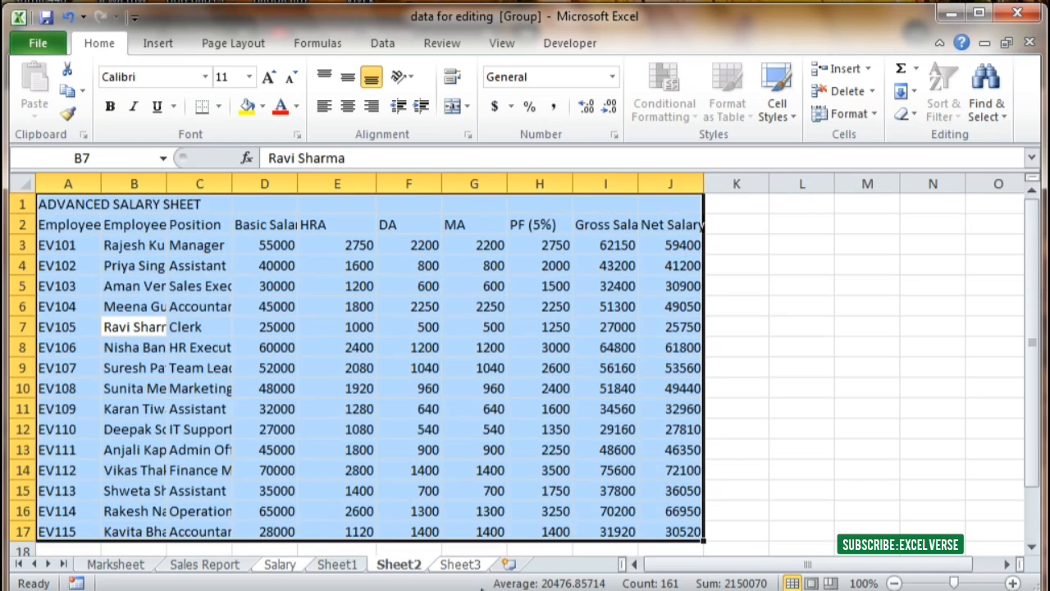
click(464, 564)
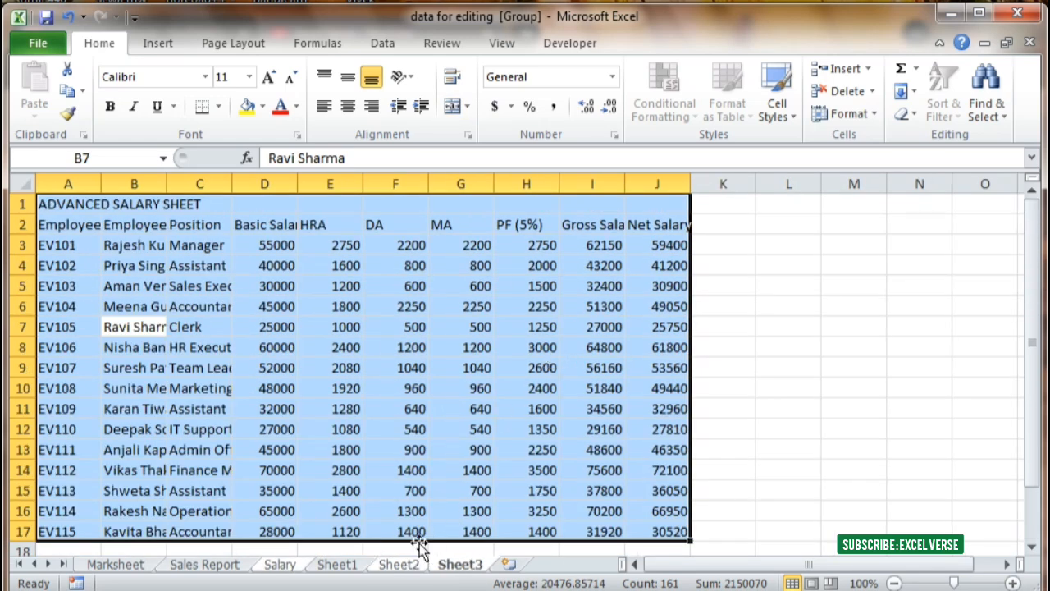
Step: Add another blank worksheet after Sheet3
click(510, 565)
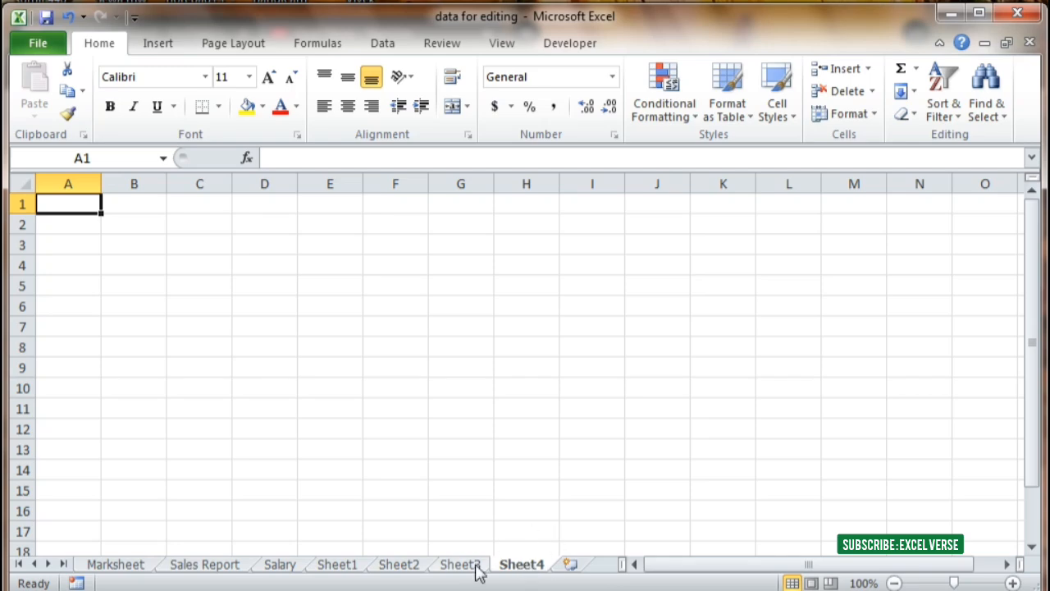
click(366, 569)
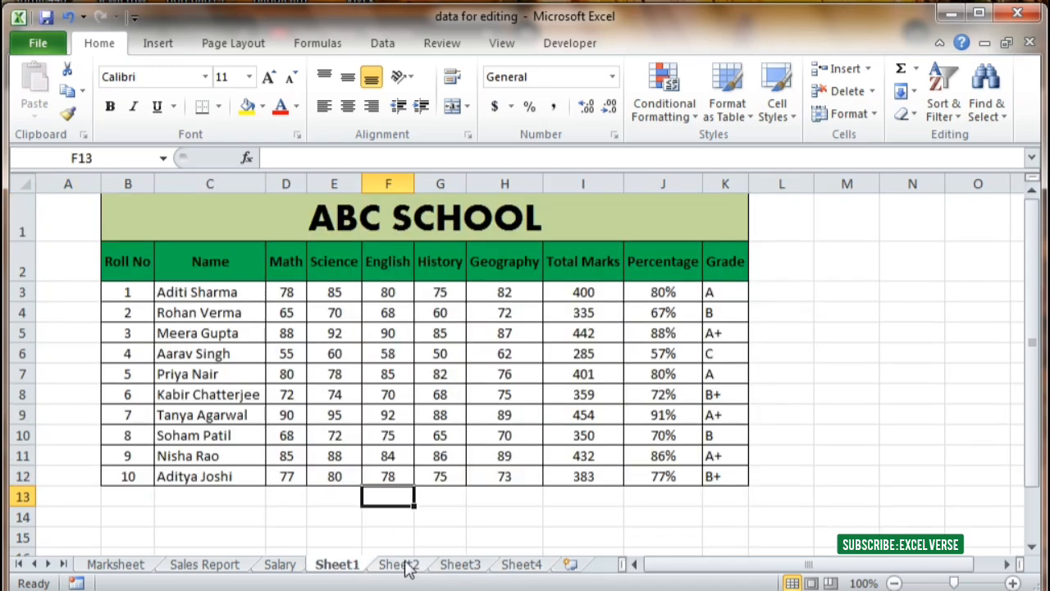
click(401, 565)
Step: Select the entire salary table on the Salary sheet and group that sheet with Sheet4
click(279, 566)
click(384, 417)
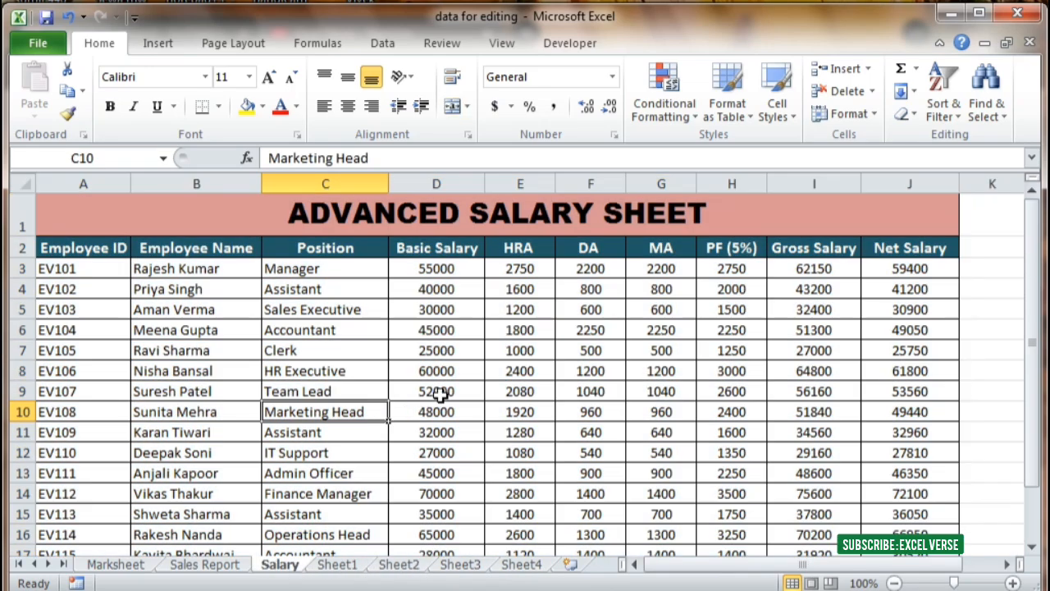
key(ctrl+a)
ctrl+click(542, 565)
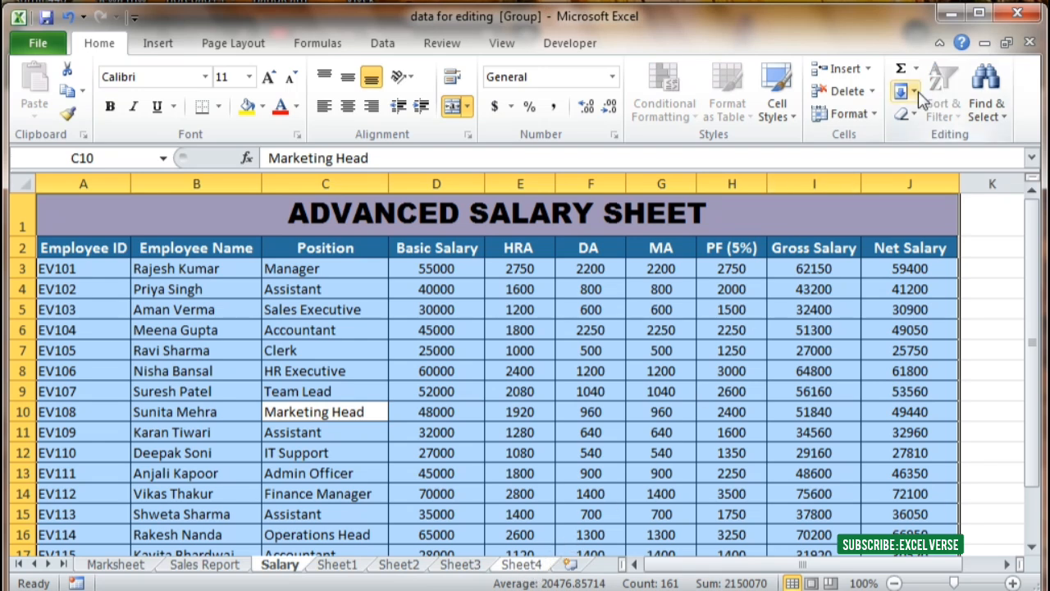
Step: Copy the selected salary table to Sheet4 with Fill Across Worksheets, using the All option
click(909, 91)
click(922, 207)
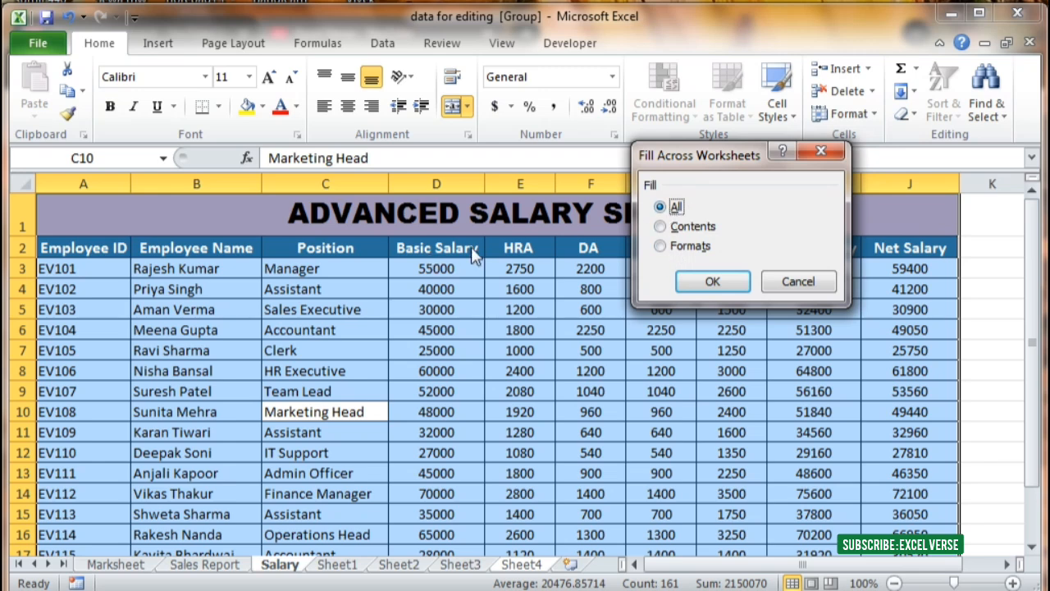
click(712, 283)
Step: Compare the fully formatted salary table on Sheet4 with the contents-only copy on Sheet3
click(532, 567)
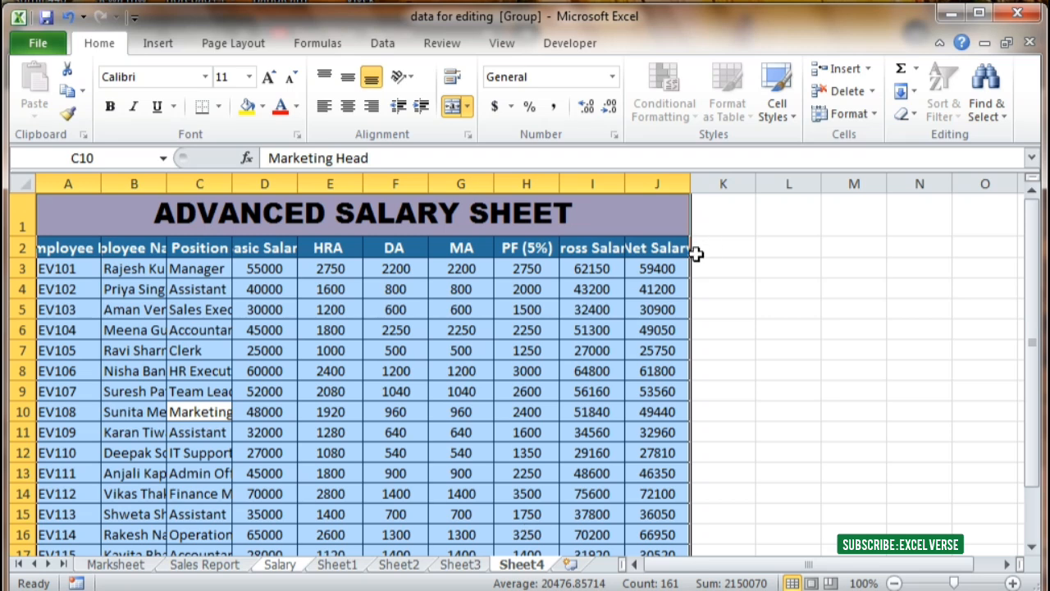
click(460, 566)
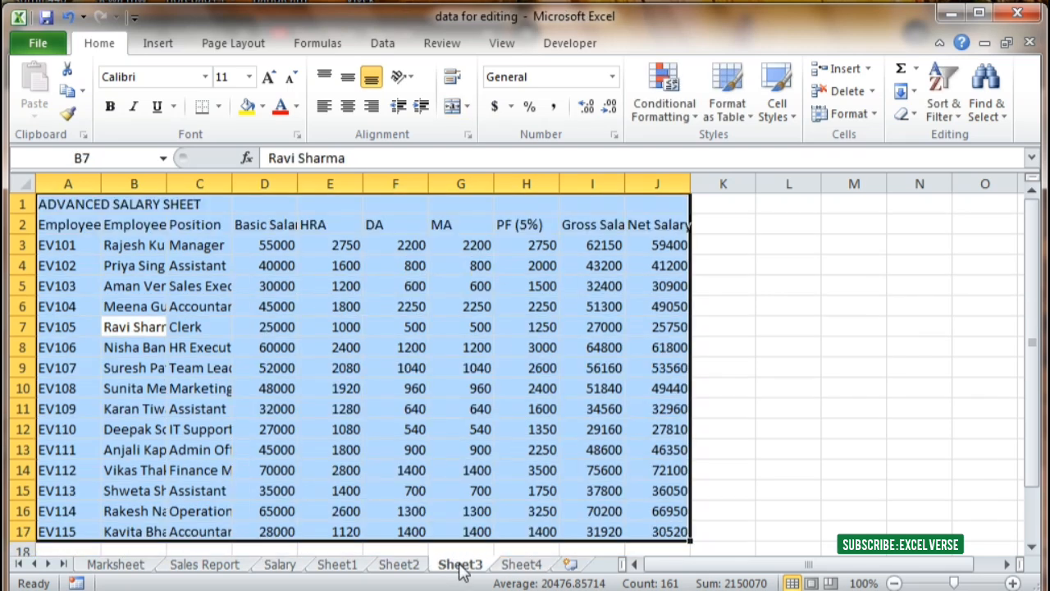
click(496, 382)
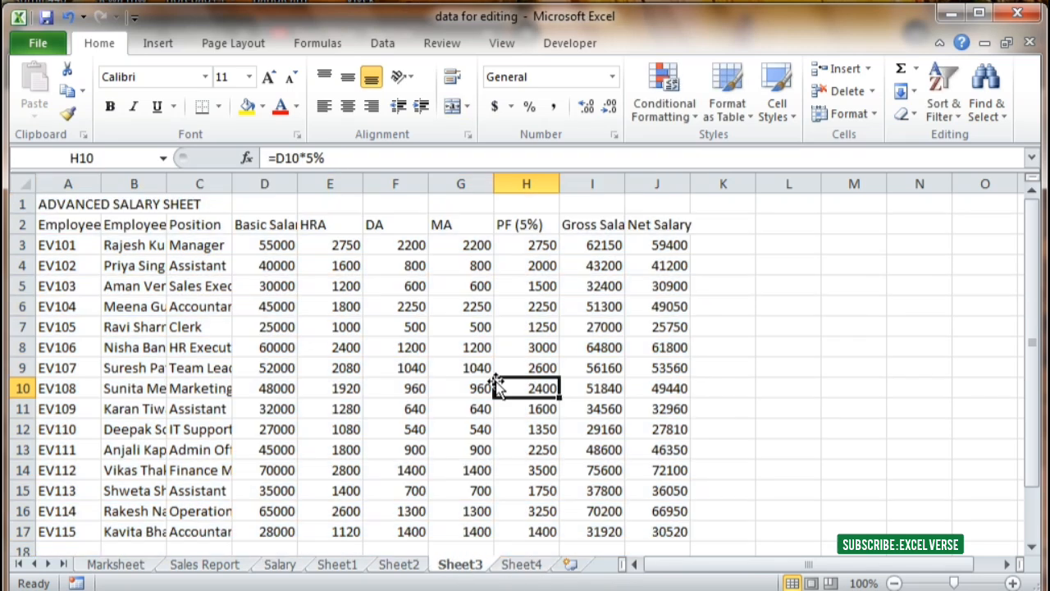
click(533, 568)
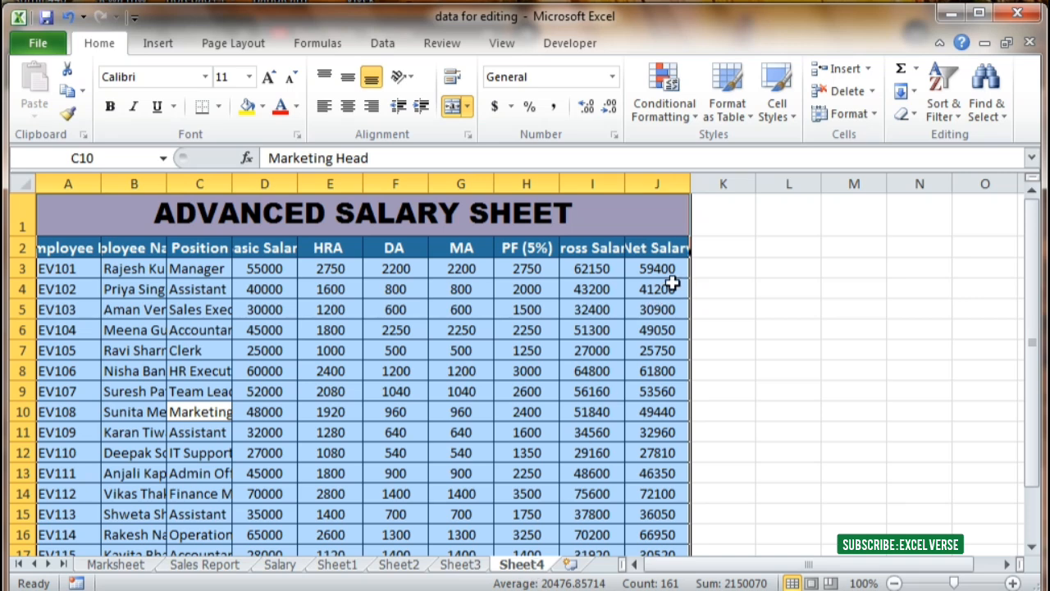
click(468, 243)
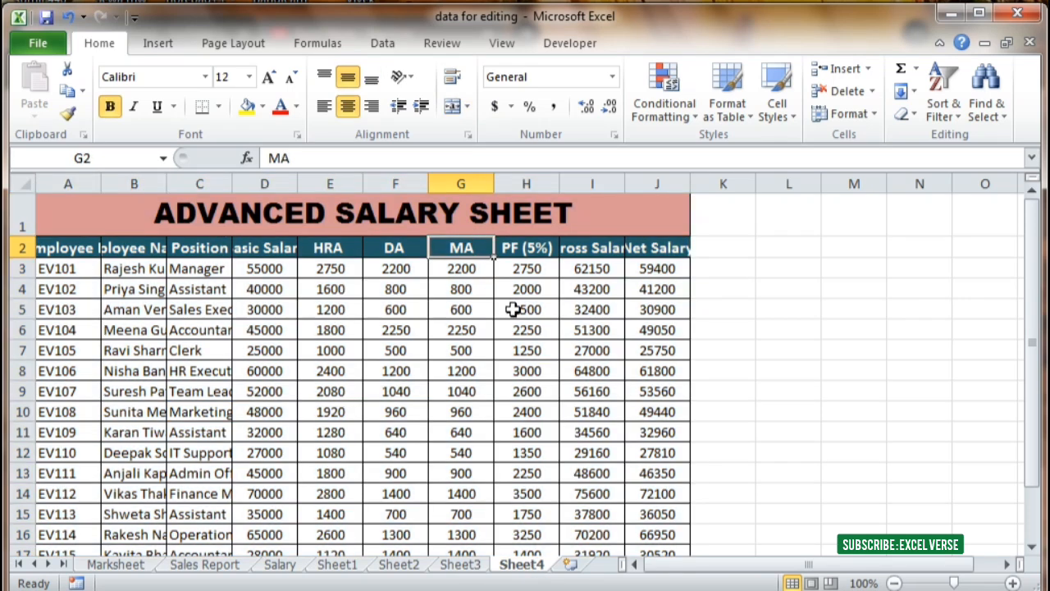
click(590, 207)
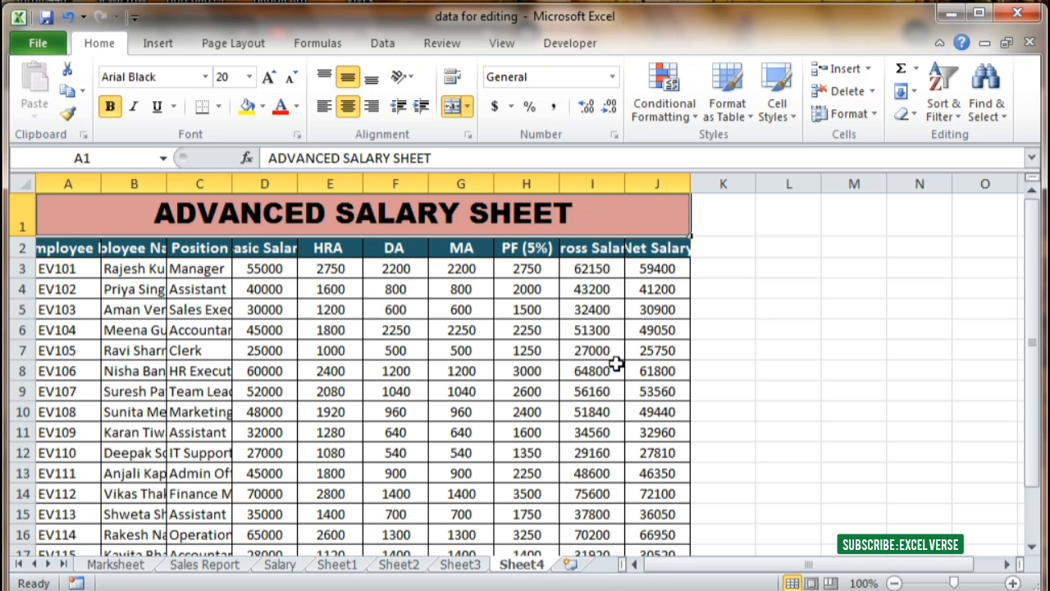
click(909, 114)
click(911, 92)
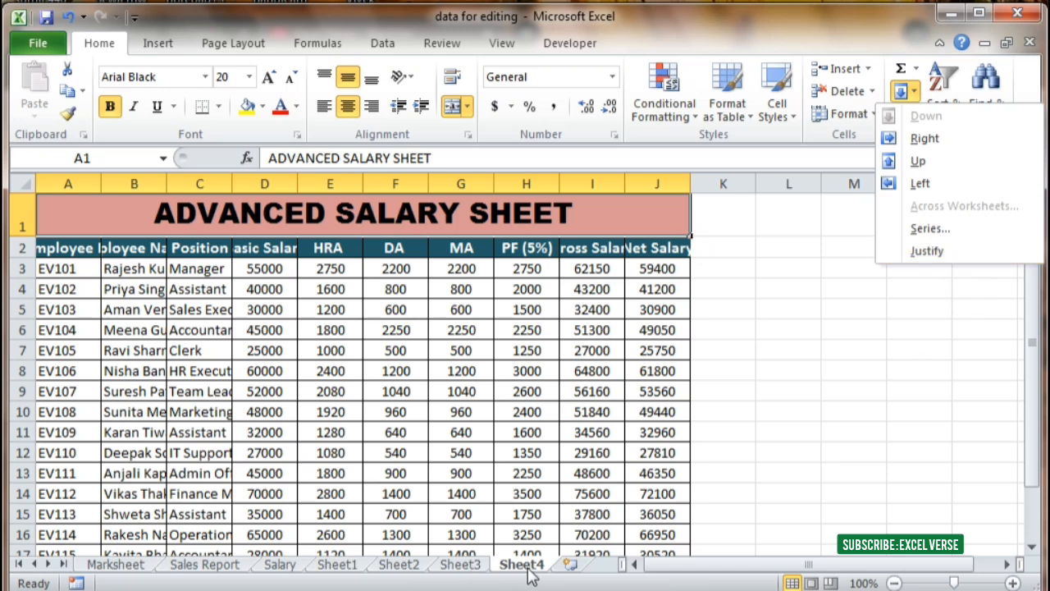
Step: Clear all the salary data from Sheet3, including the leftover last row, so the sheet is blank
click(484, 566)
click(483, 567)
click(593, 367)
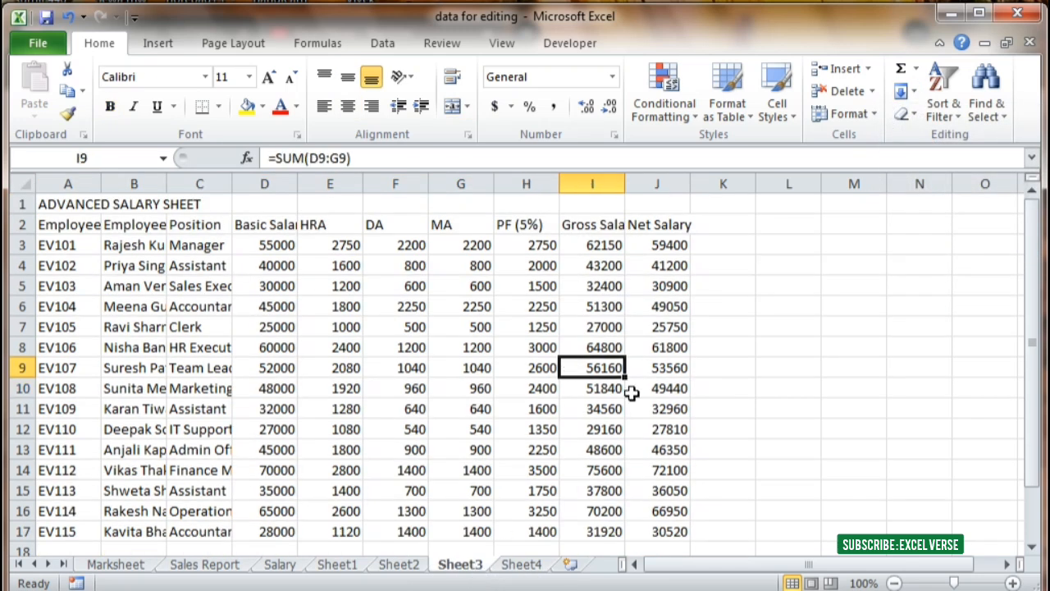
drag(779, 508, 6, 182)
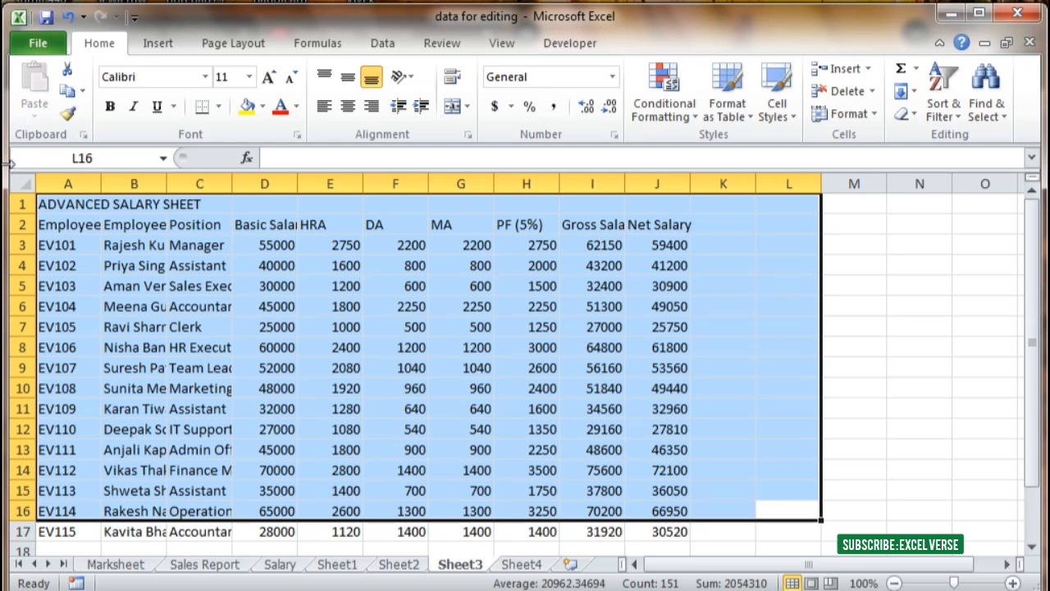
key(Delete)
click(359, 343)
click(375, 328)
click(51, 182)
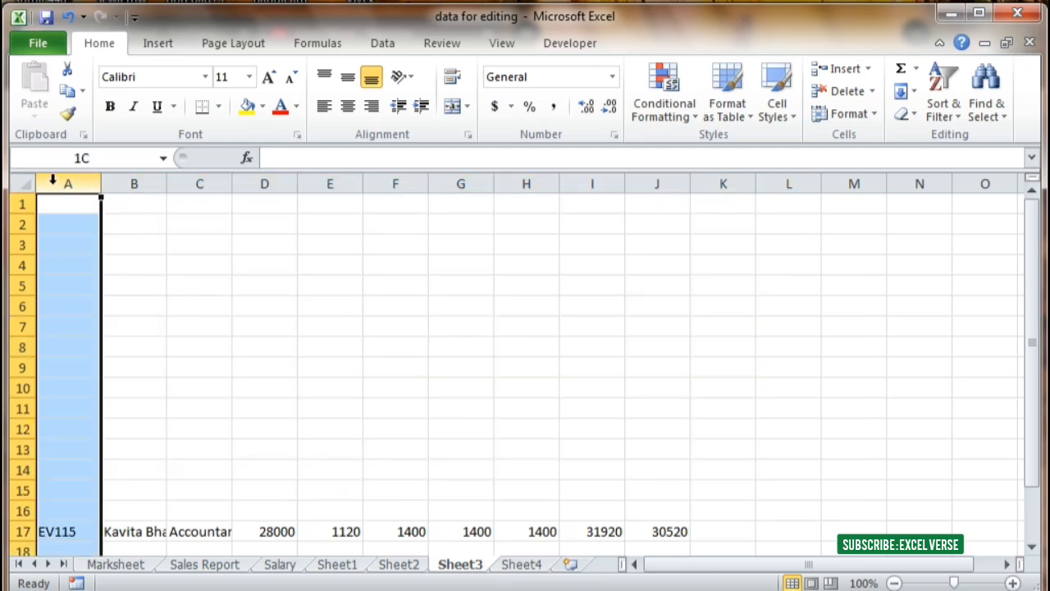
drag(51, 183, 714, 246)
key(Delete)
click(312, 272)
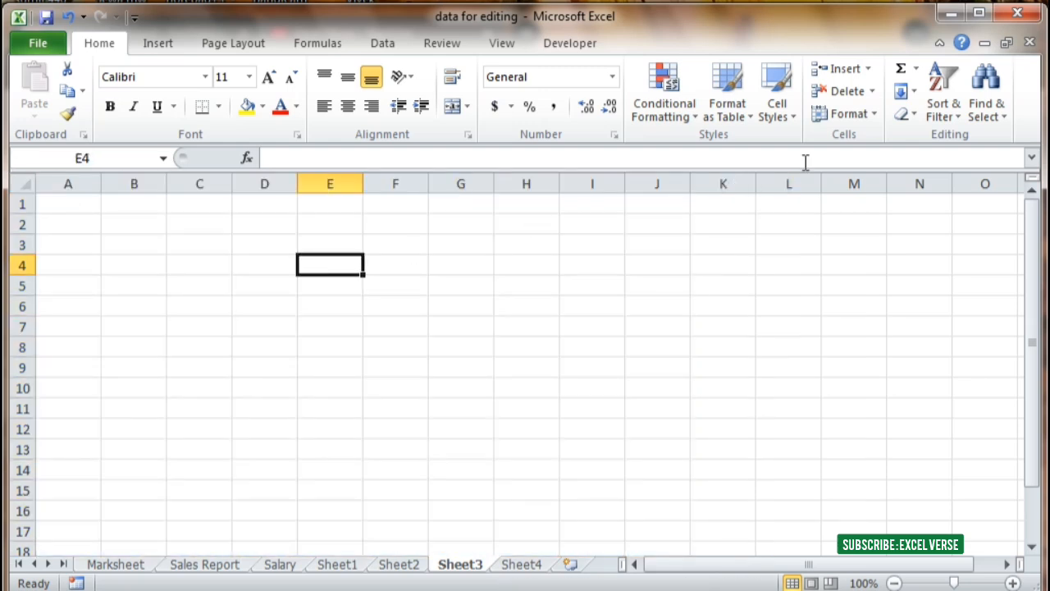
click(904, 92)
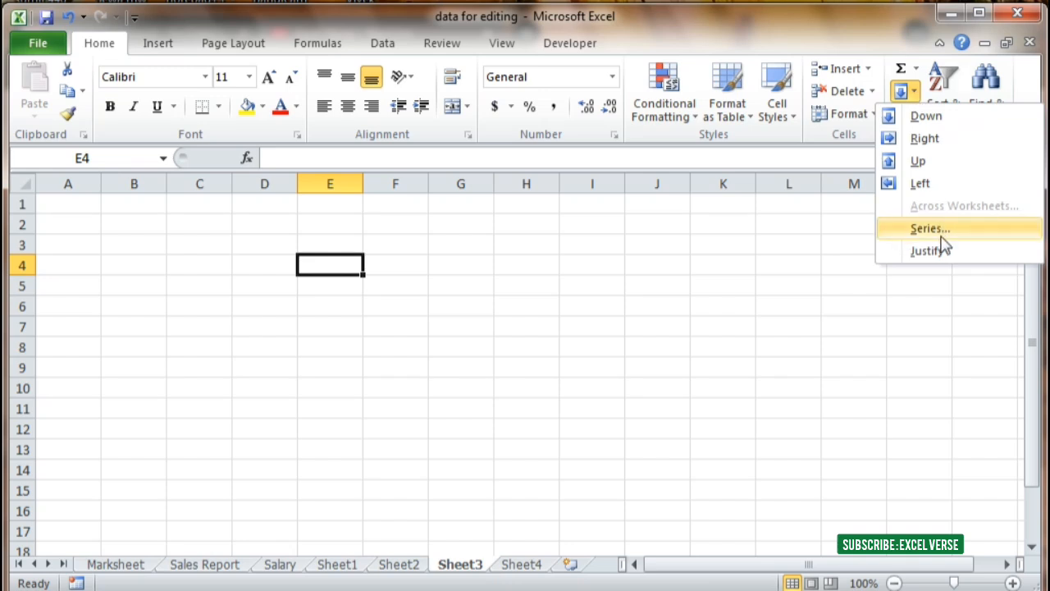
click(305, 239)
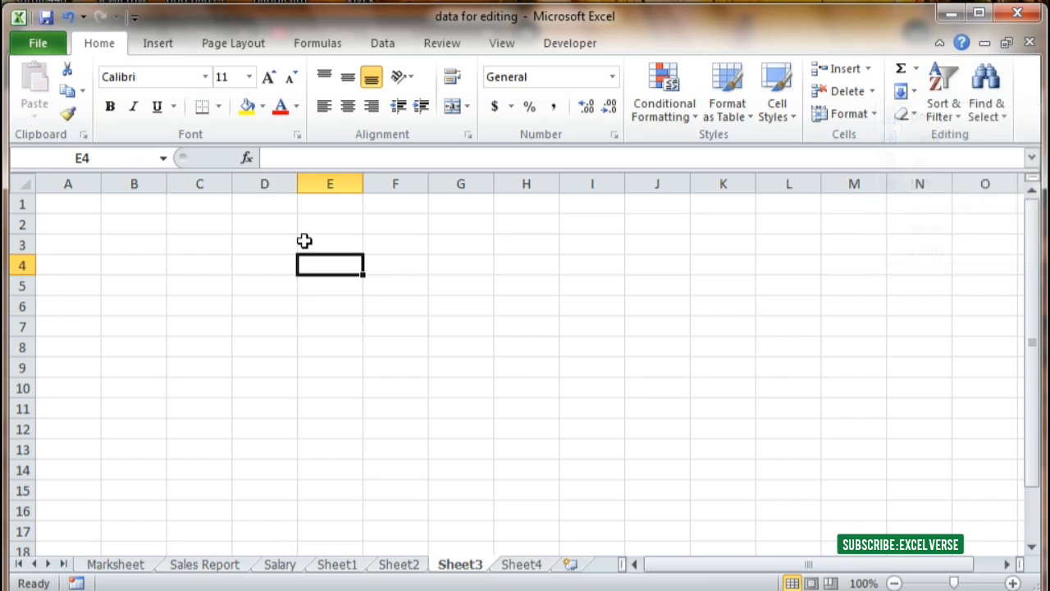
click(914, 92)
Step: Enter 1 in cell D3 of Sheet3 and select the range D3:D16
click(249, 250)
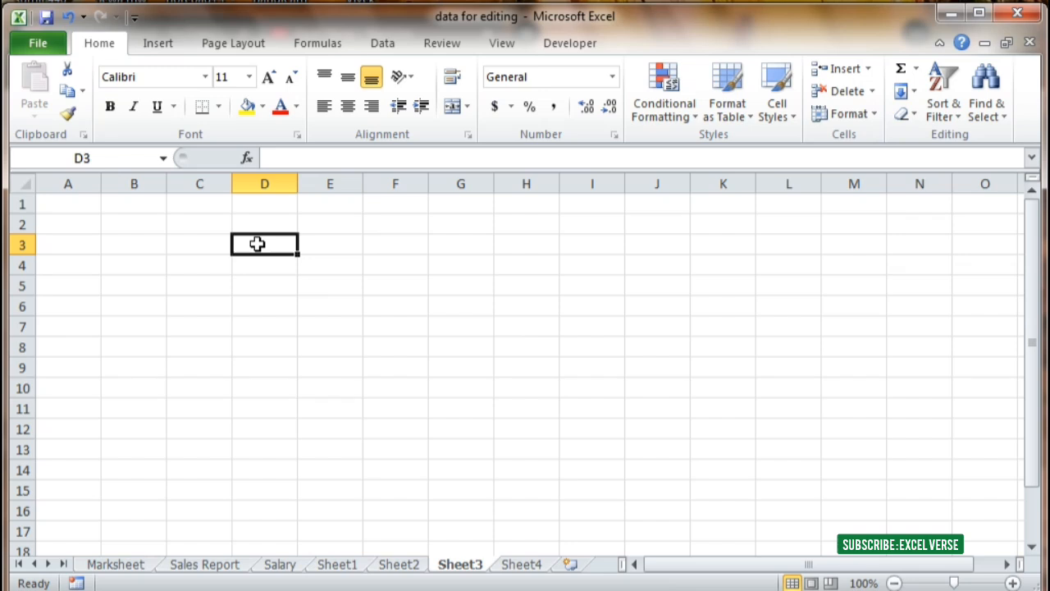
text(1)
key(Return)
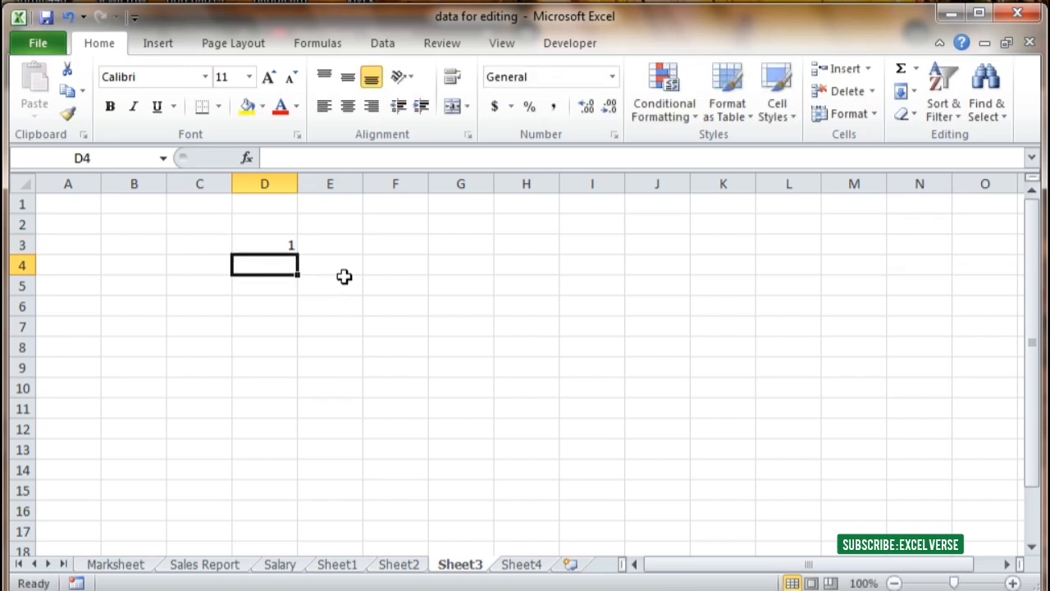
click(328, 306)
drag(274, 246, 260, 505)
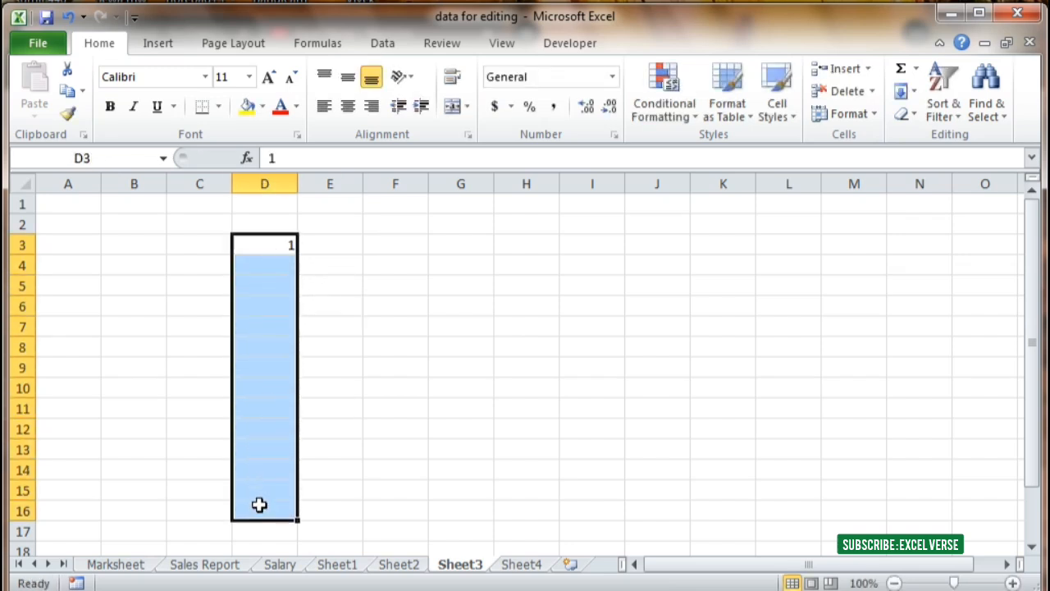
Step: Fill the selected cells with a linear series in columns, using step value 1 and stop value 10
click(913, 91)
click(895, 225)
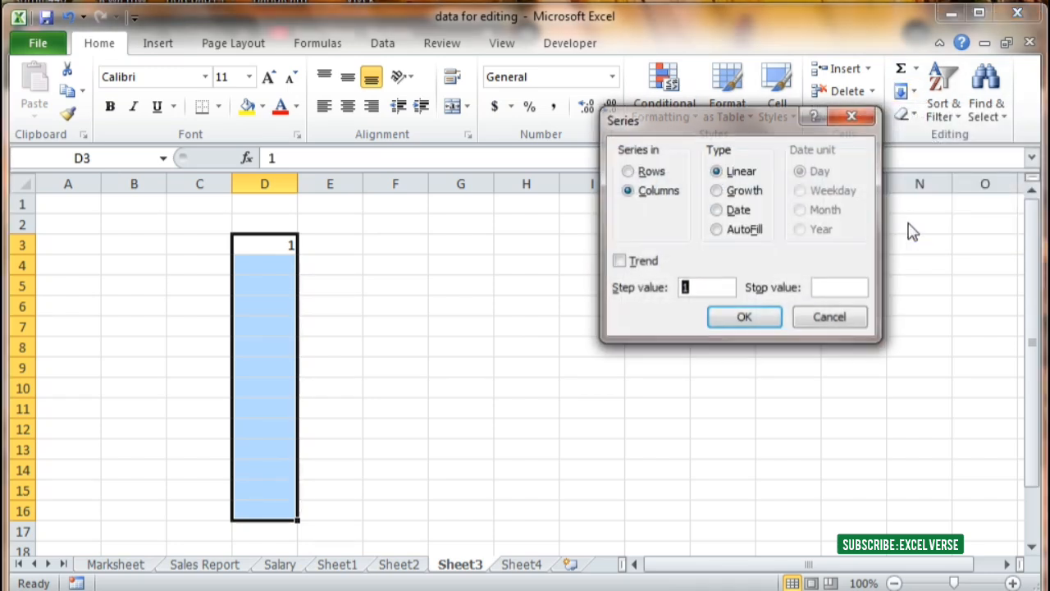
drag(767, 122, 737, 74)
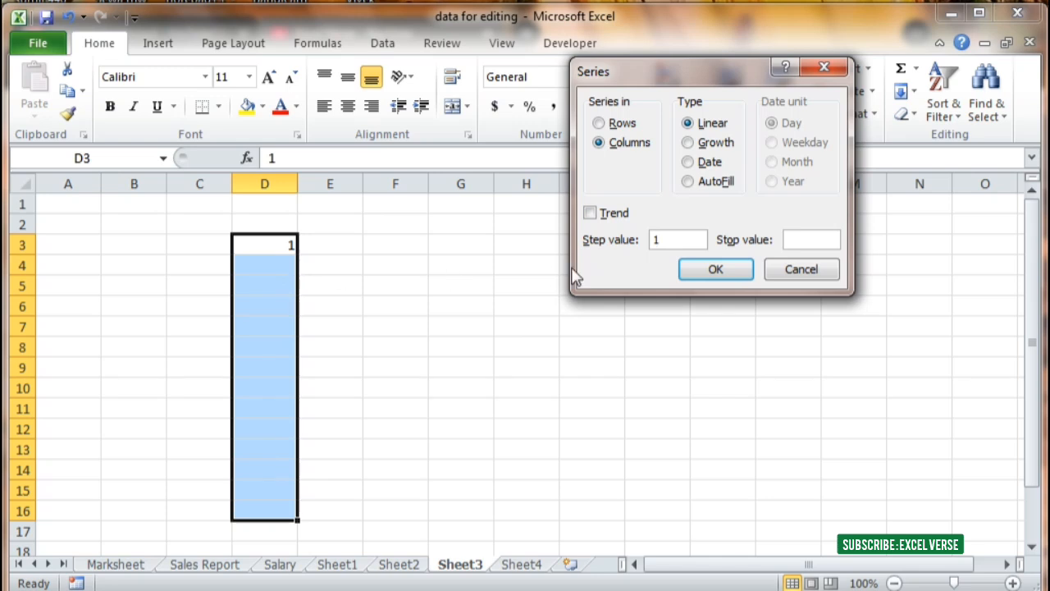
double_click(675, 239)
click(809, 238)
text(10)
click(720, 271)
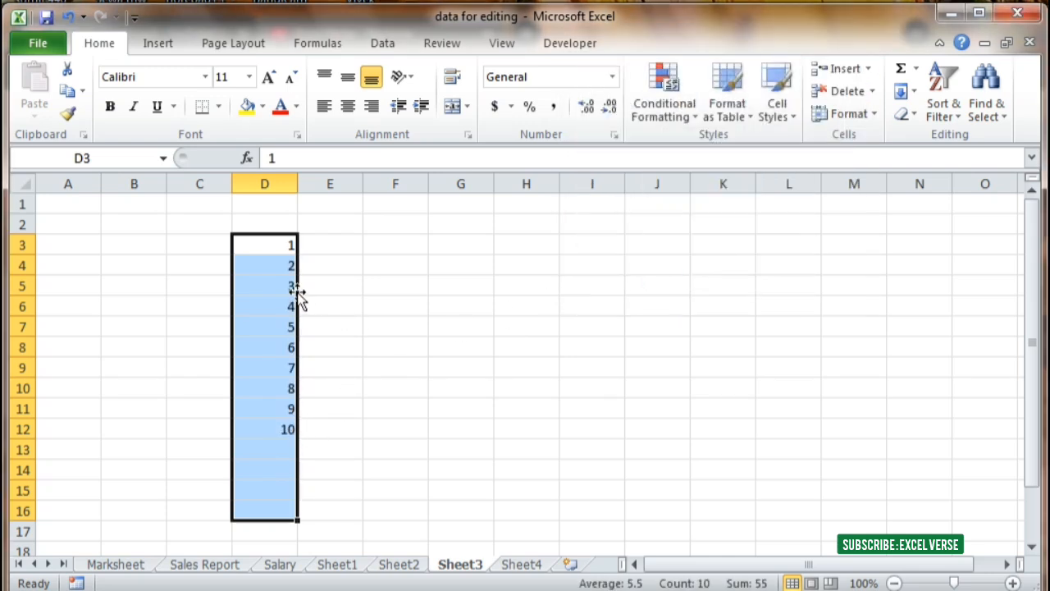
Step: Enter 1 in cell F3 as the starting value of a second series and reselect that cell
click(399, 248)
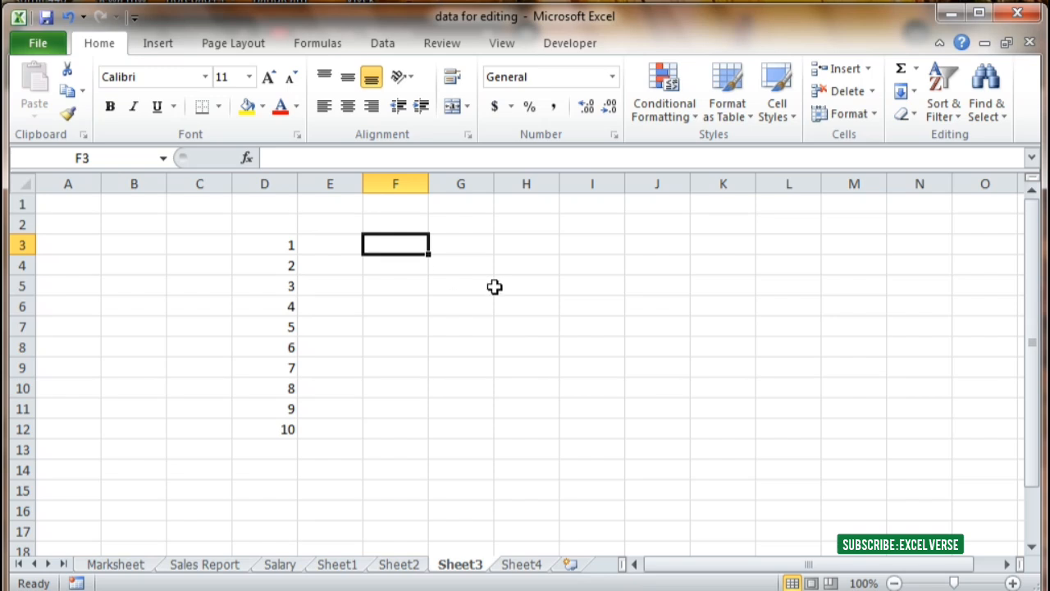
text(1)
click(656, 264)
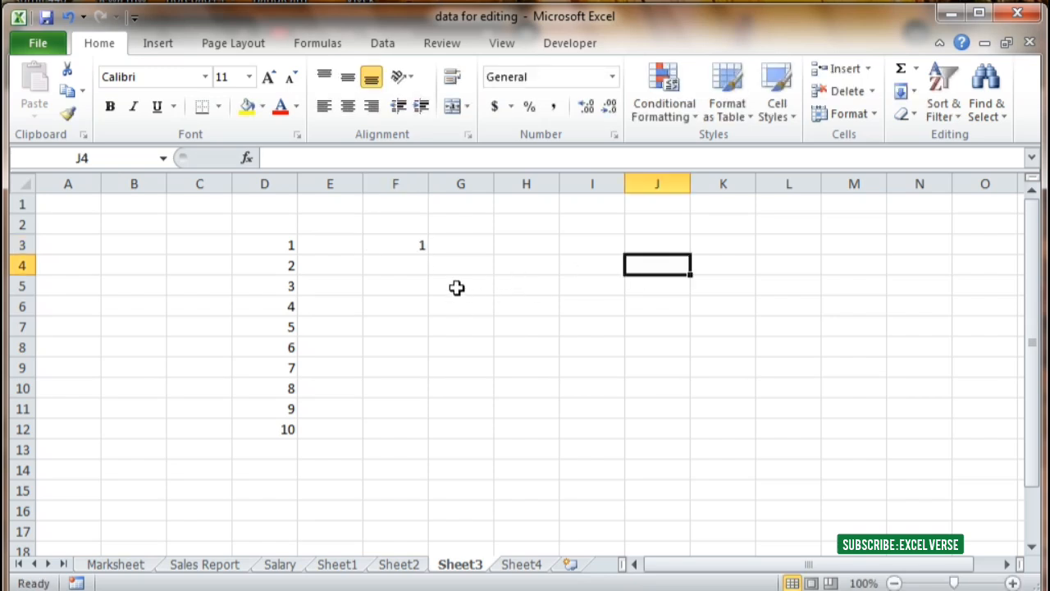
click(410, 239)
Step: Fill a linear series down column F from F3 with step value 2, ending at 15
click(913, 92)
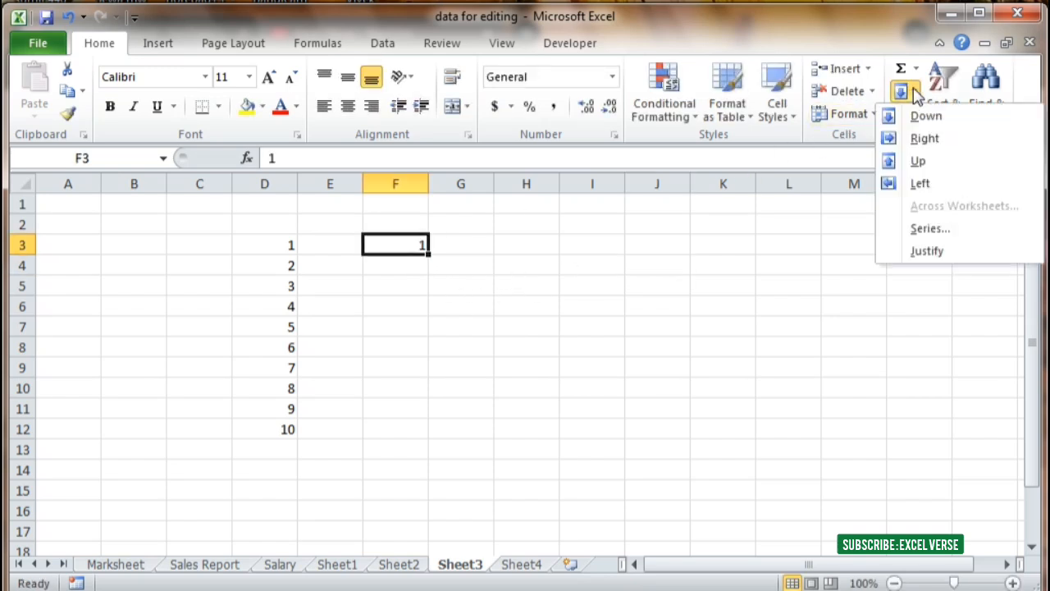
click(911, 228)
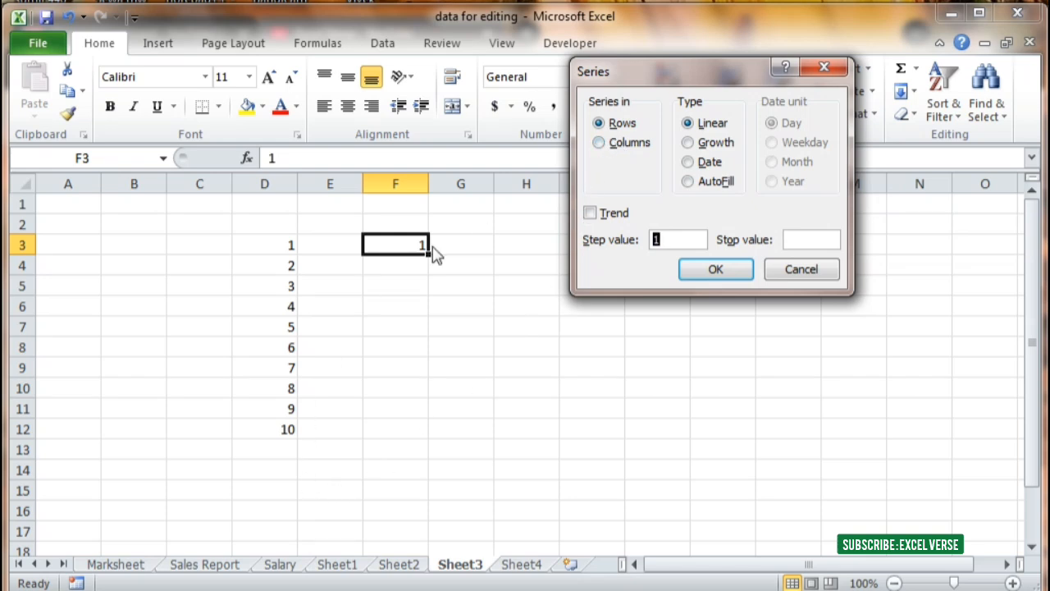
click(627, 144)
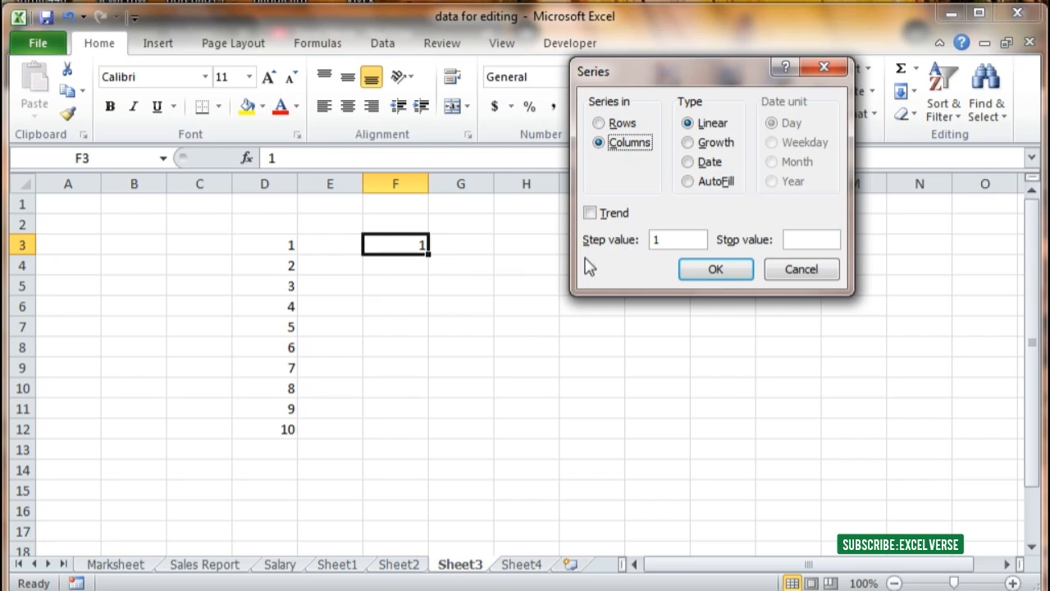
click(700, 242)
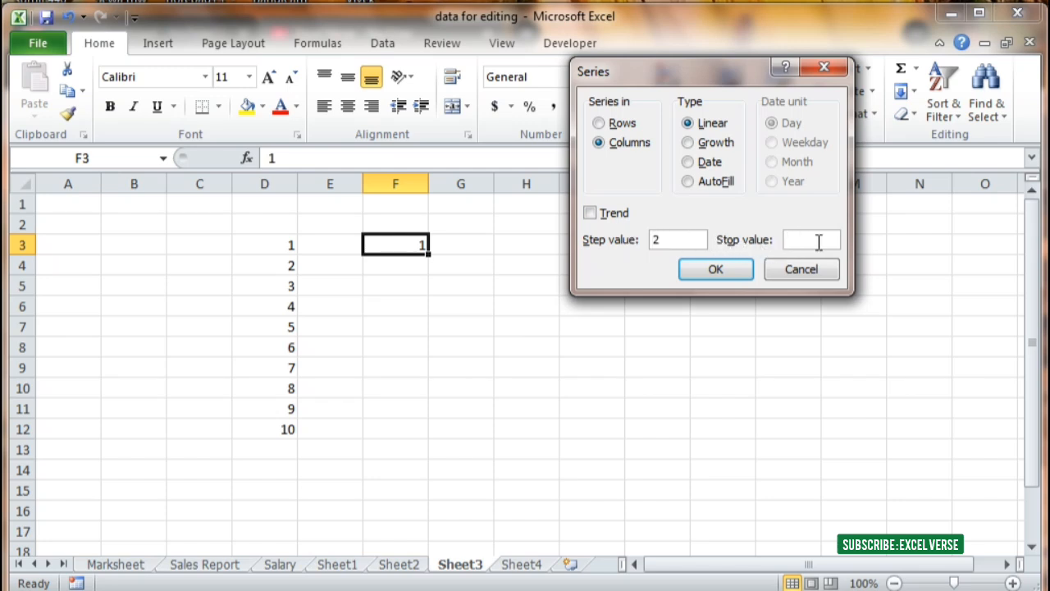
click(714, 270)
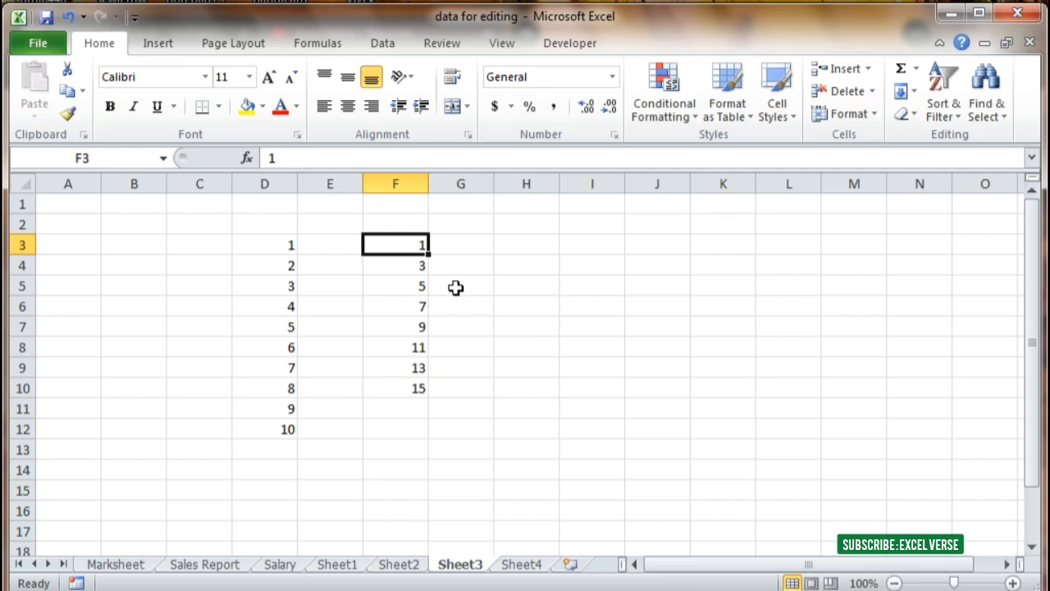
click(478, 265)
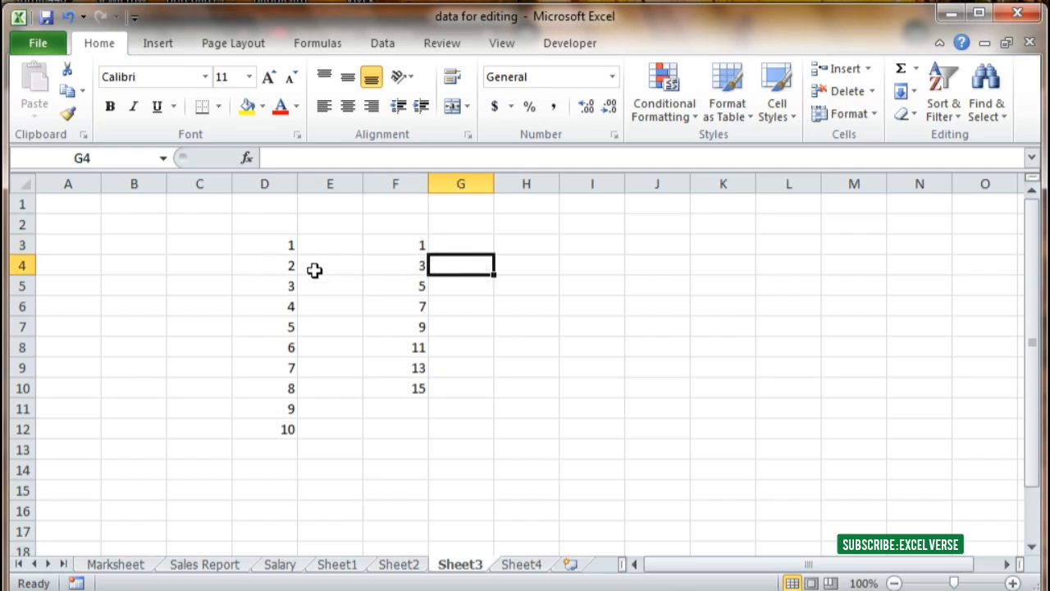
click(424, 264)
click(487, 273)
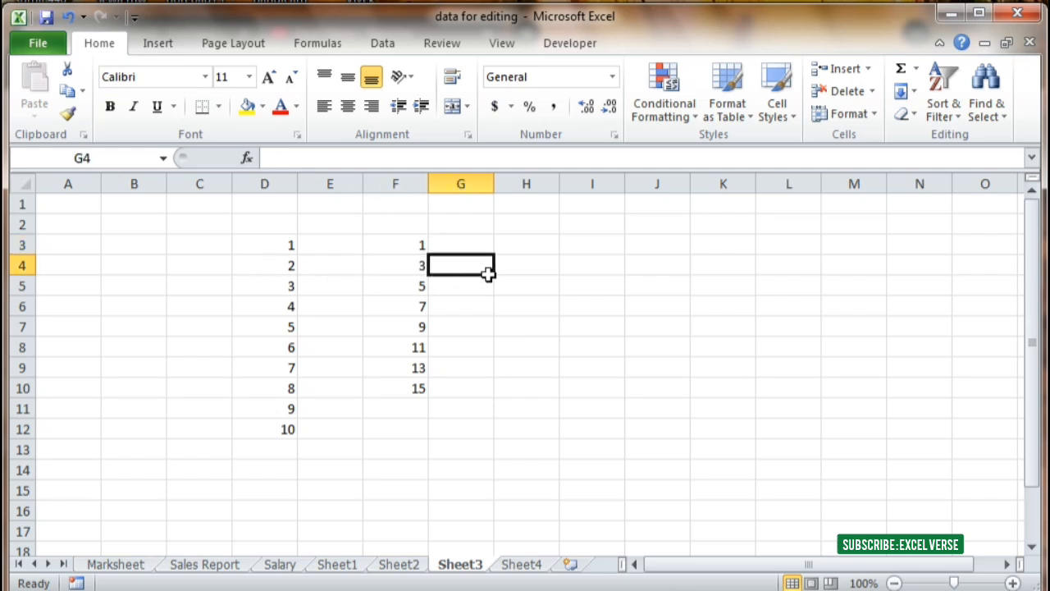
click(909, 92)
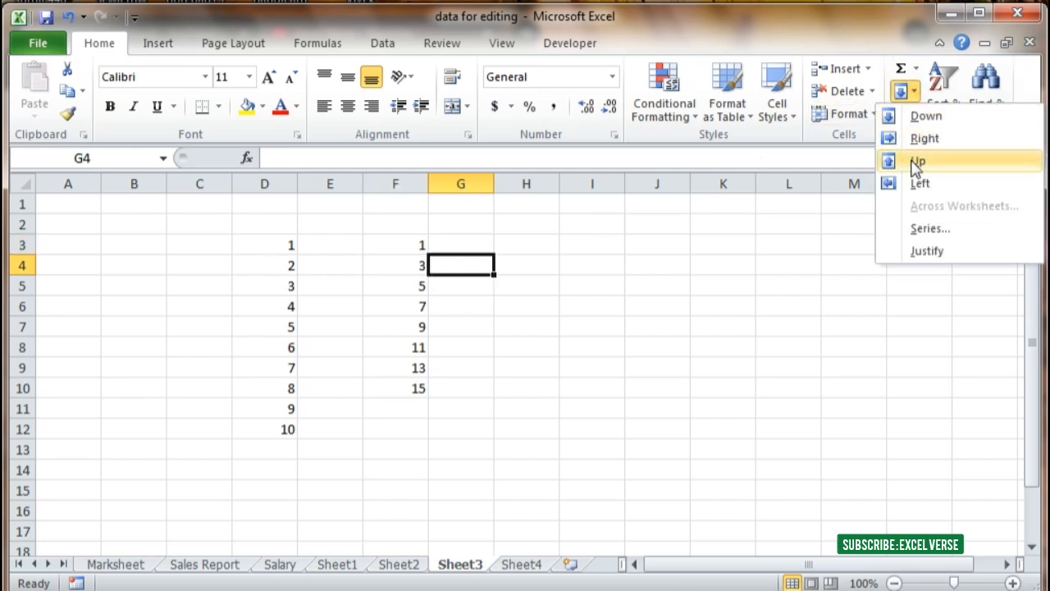
click(927, 229)
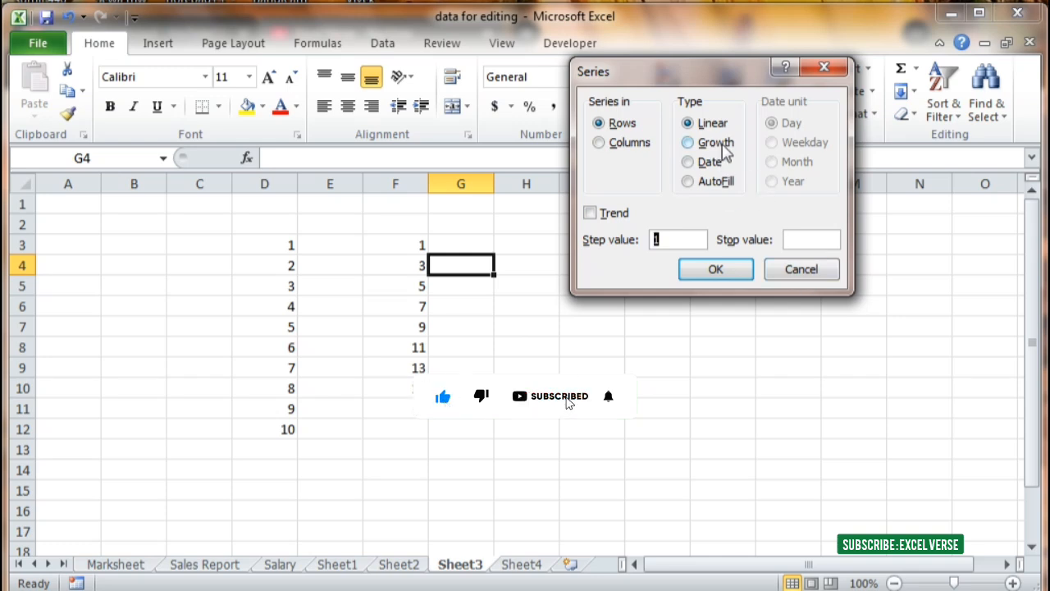
click(801, 271)
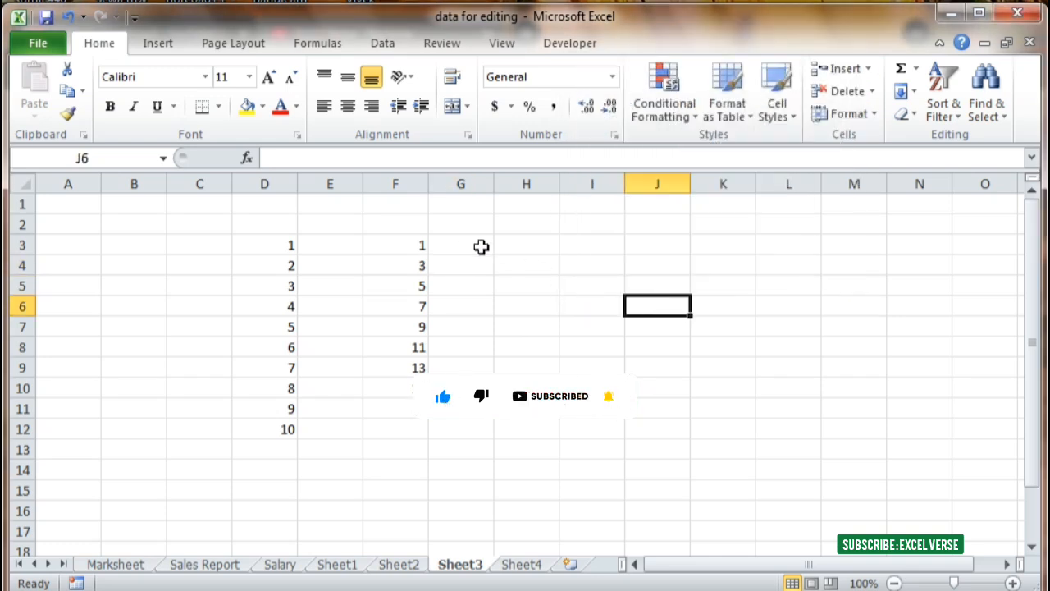
Step: Enter 1 in cell H3 as the starting value of a third series and reselect that cell
click(551, 245)
text(1)
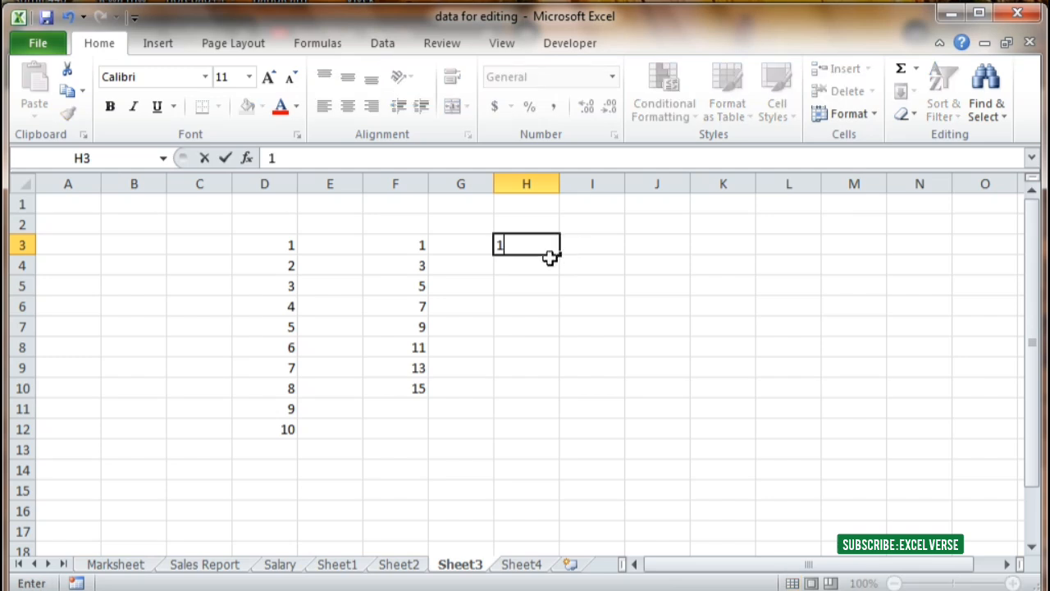
click(557, 263)
click(546, 245)
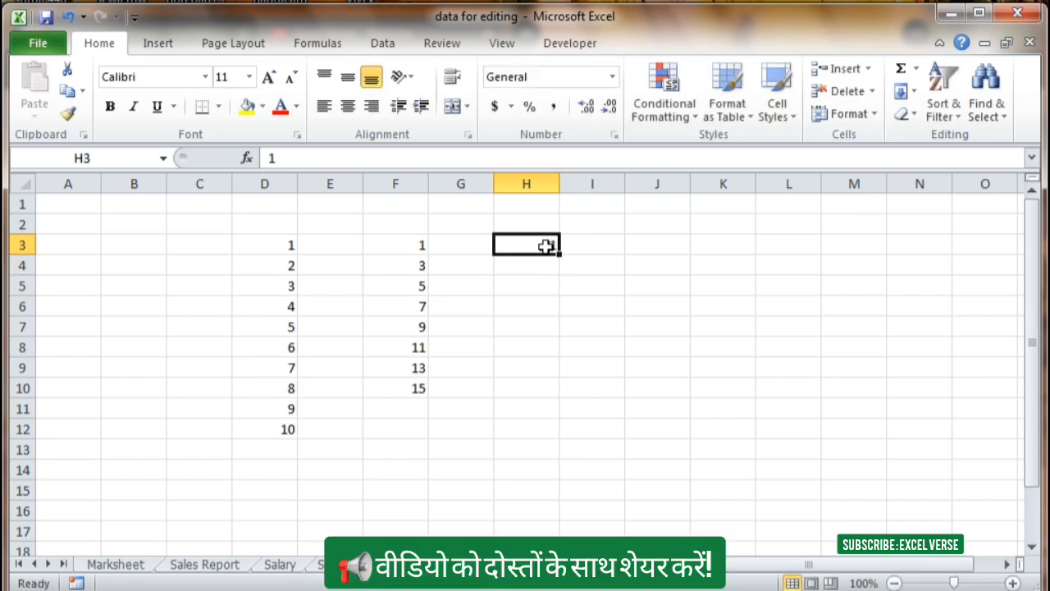
Step: Fill a Growth series along the row from H3 with step value 2 and stop value 20
click(911, 92)
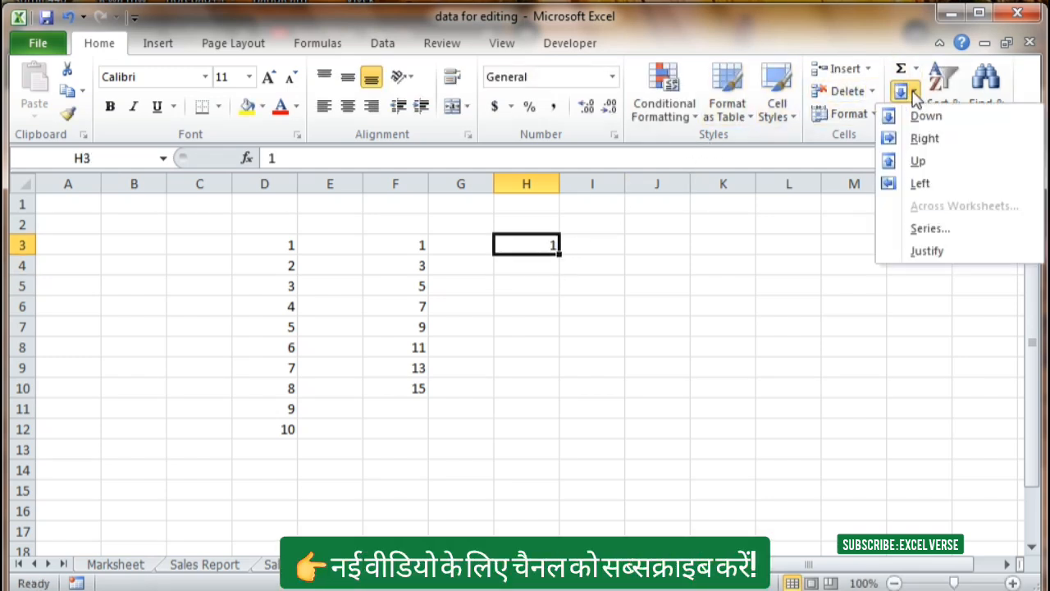
click(927, 228)
click(708, 142)
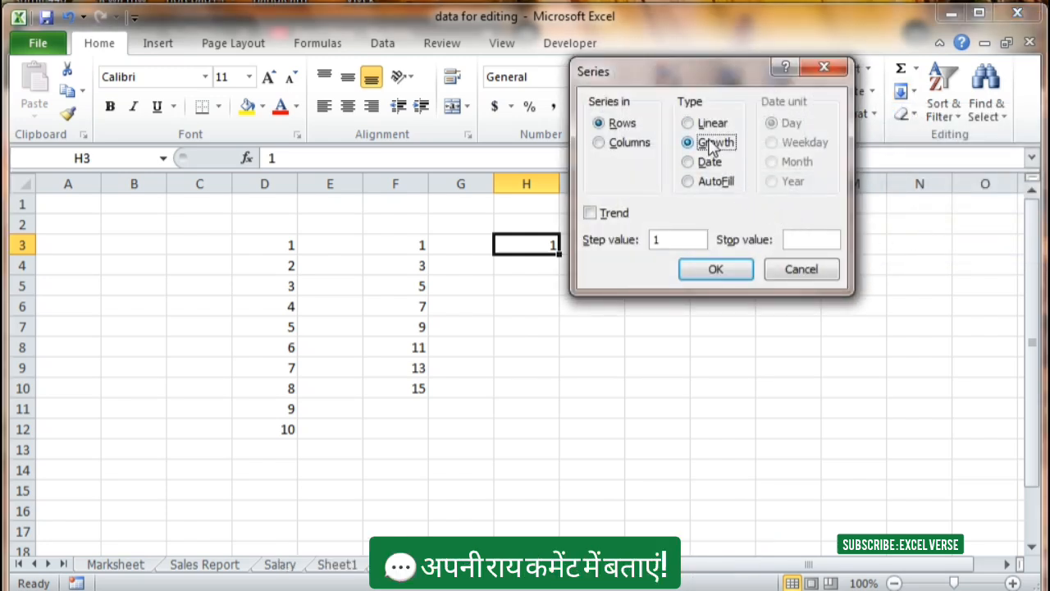
drag(708, 67, 805, 67)
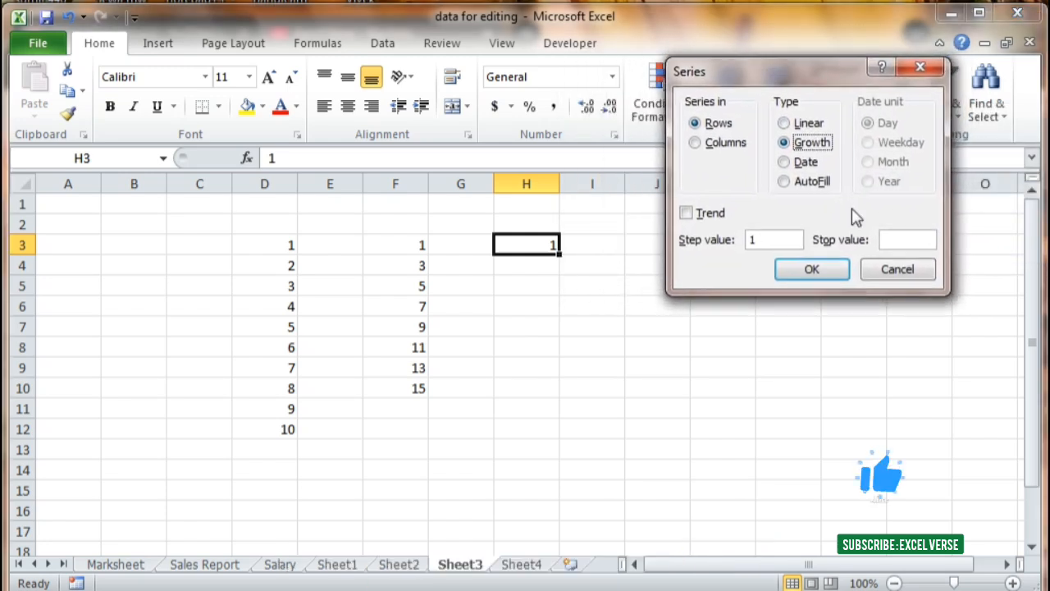
click(891, 239)
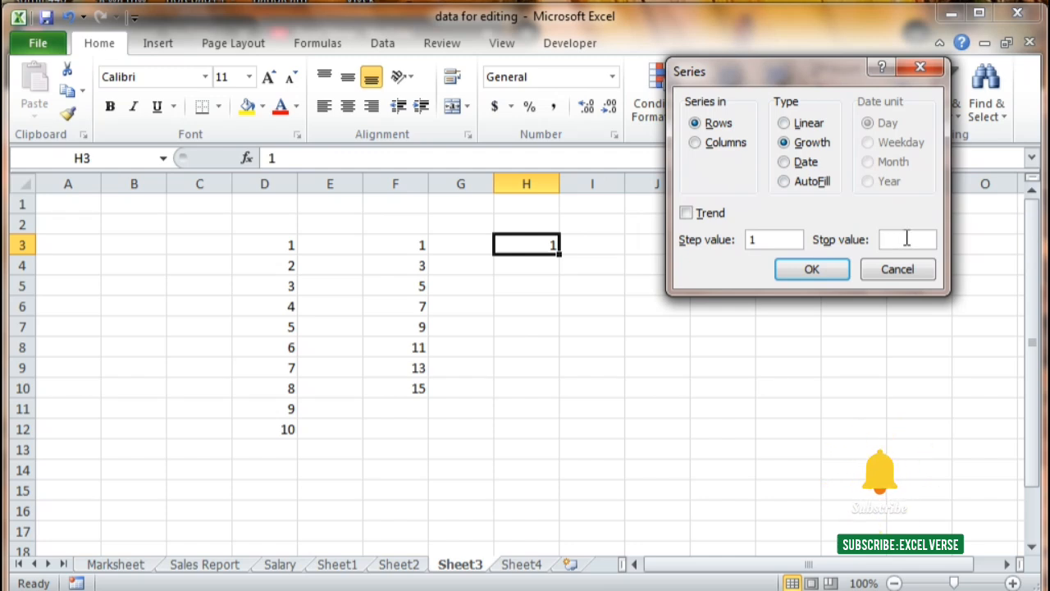
text(20)
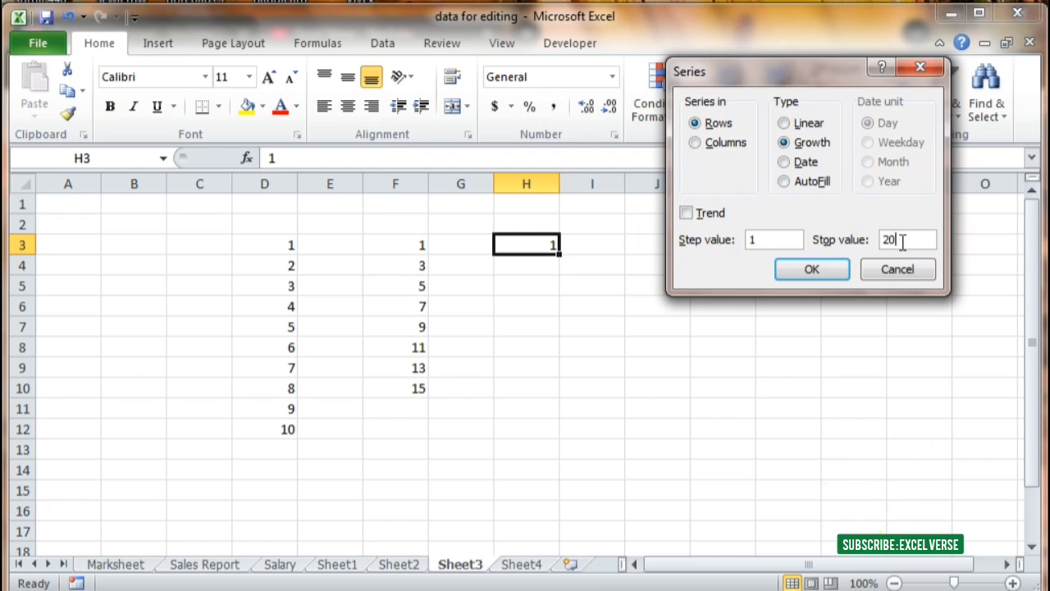
double_click(752, 239)
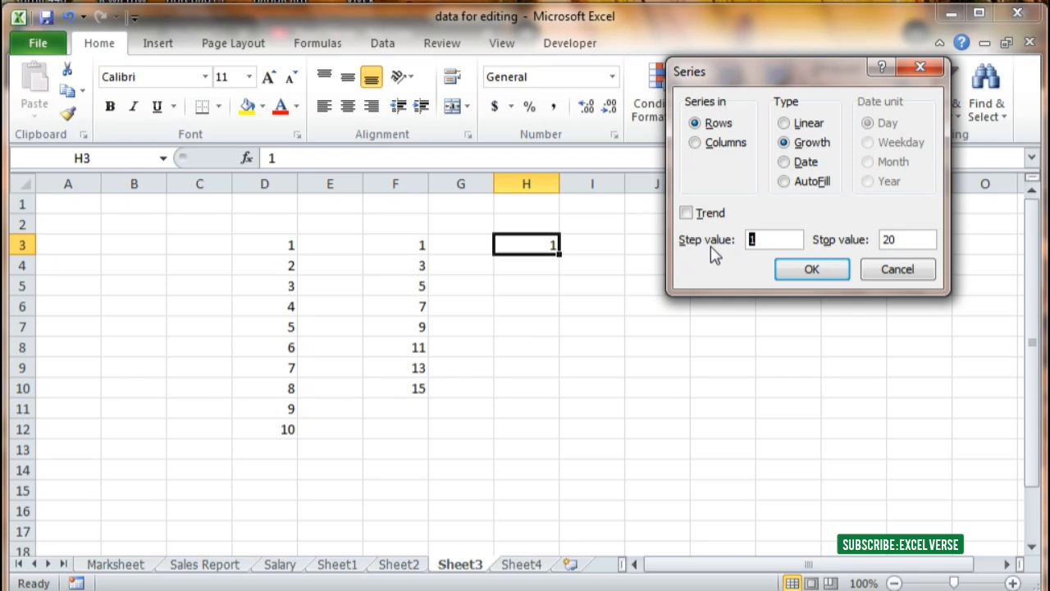
text(2)
click(812, 270)
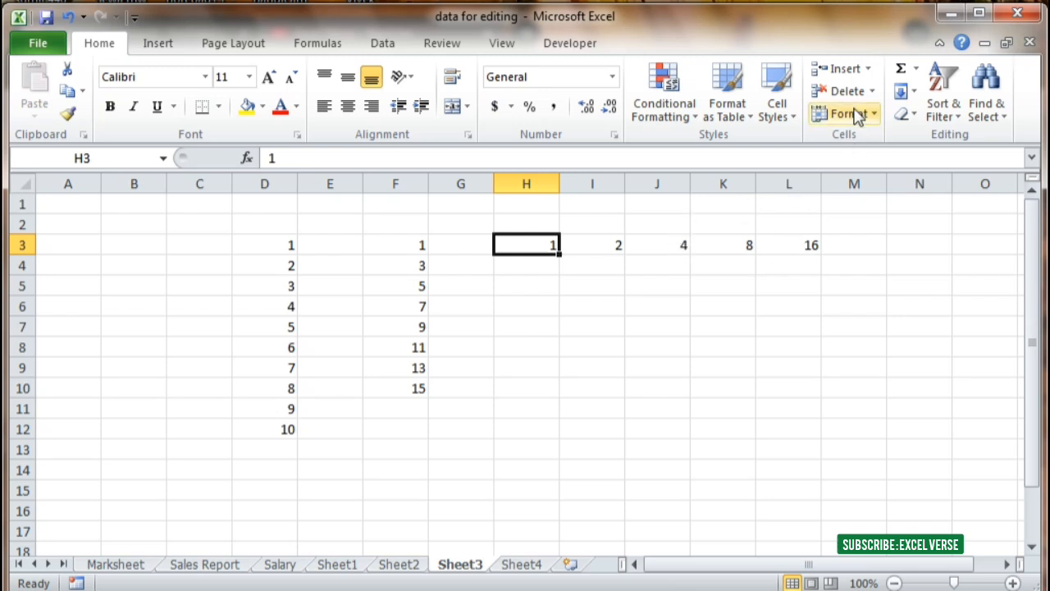
click(903, 93)
click(928, 230)
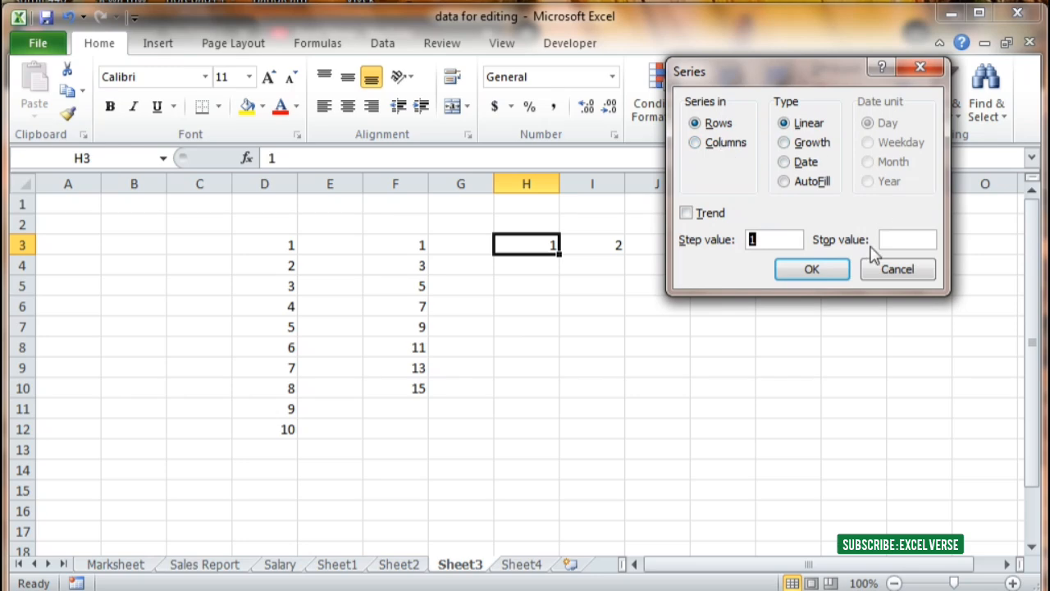
click(896, 269)
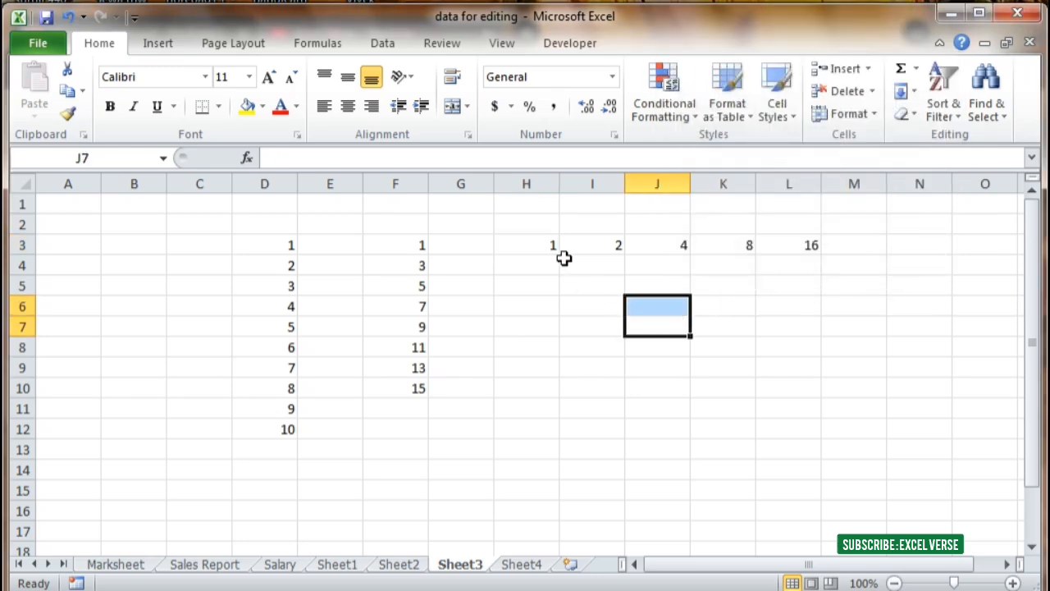
Step: Try to fill a Growth series down column H from cell H3
click(526, 246)
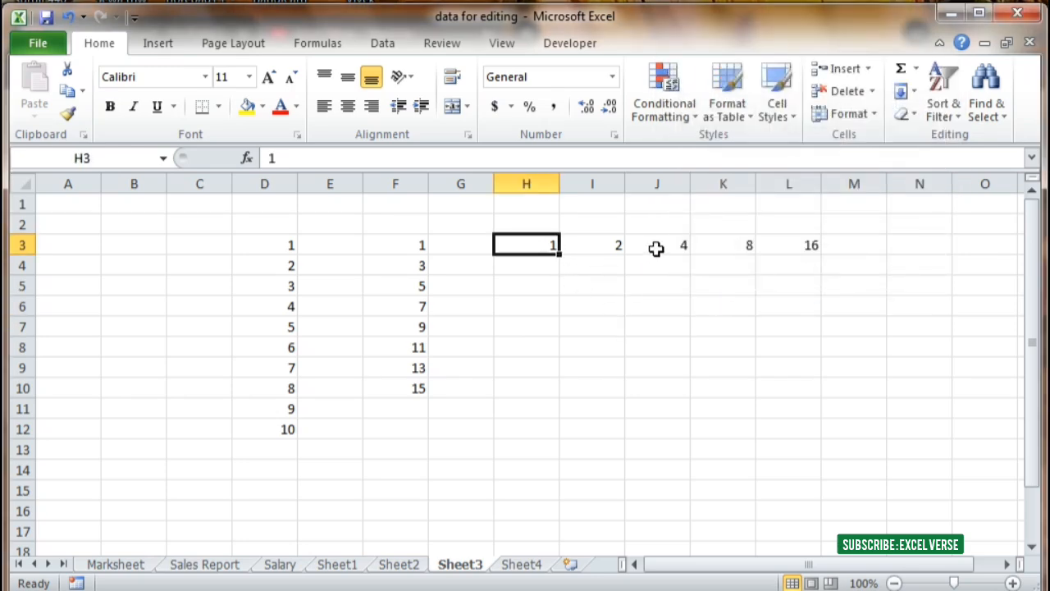
click(902, 93)
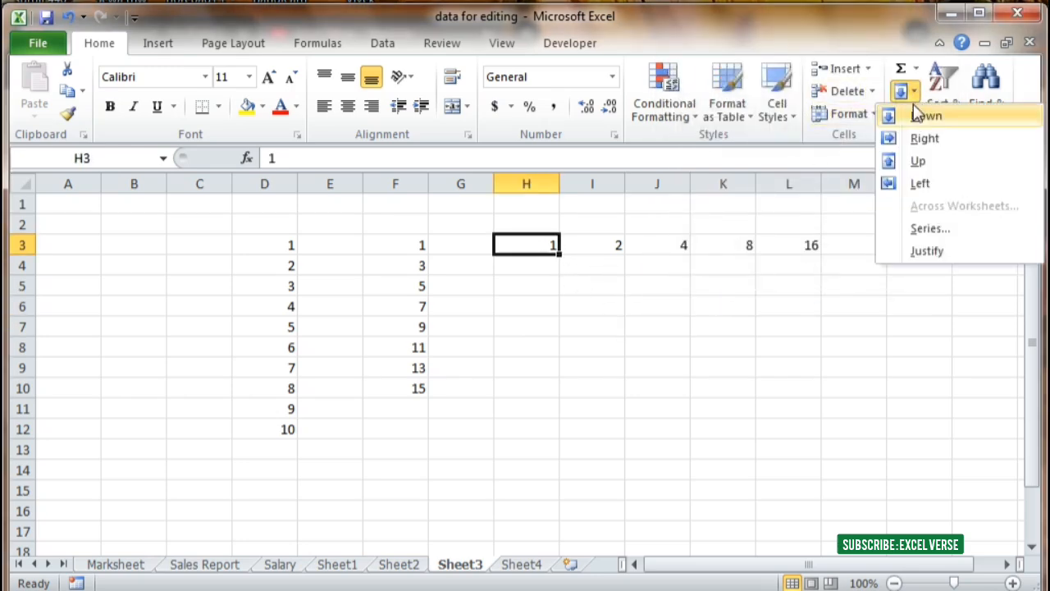
click(929, 229)
click(725, 144)
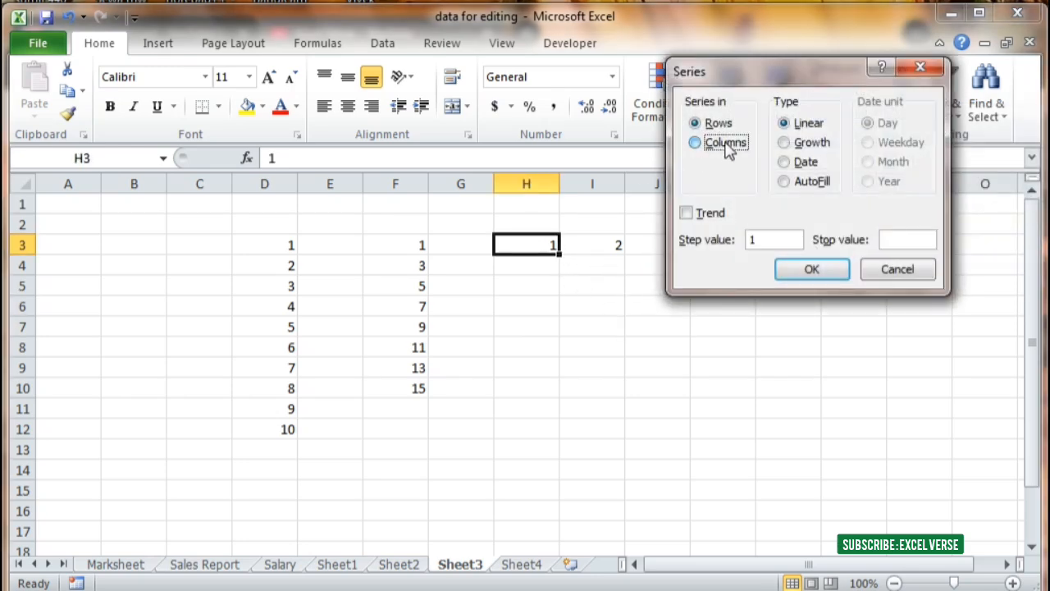
double_click(750, 240)
click(800, 143)
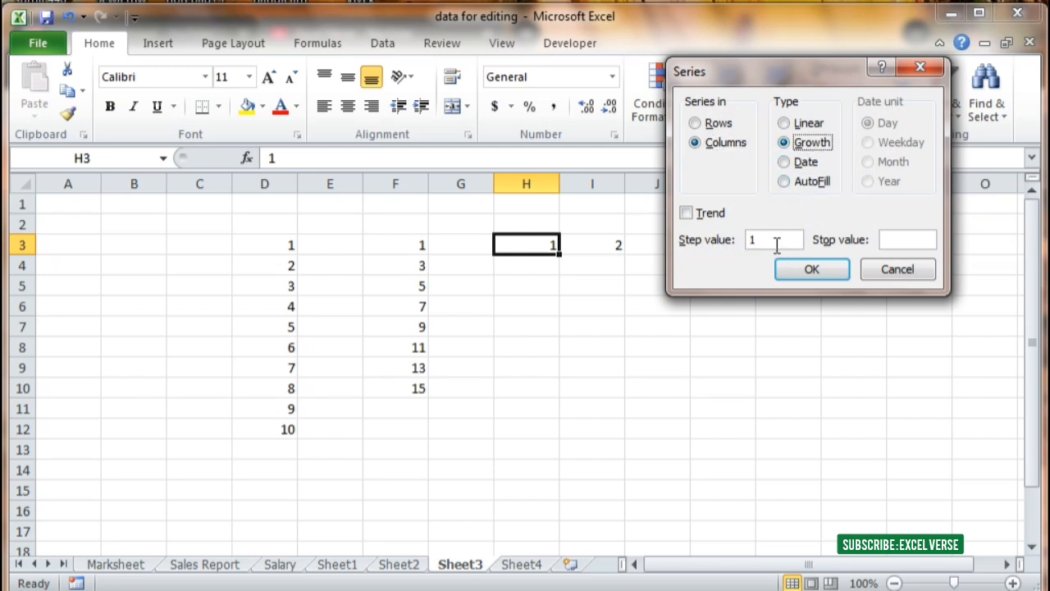
drag(777, 245, 698, 244)
click(823, 270)
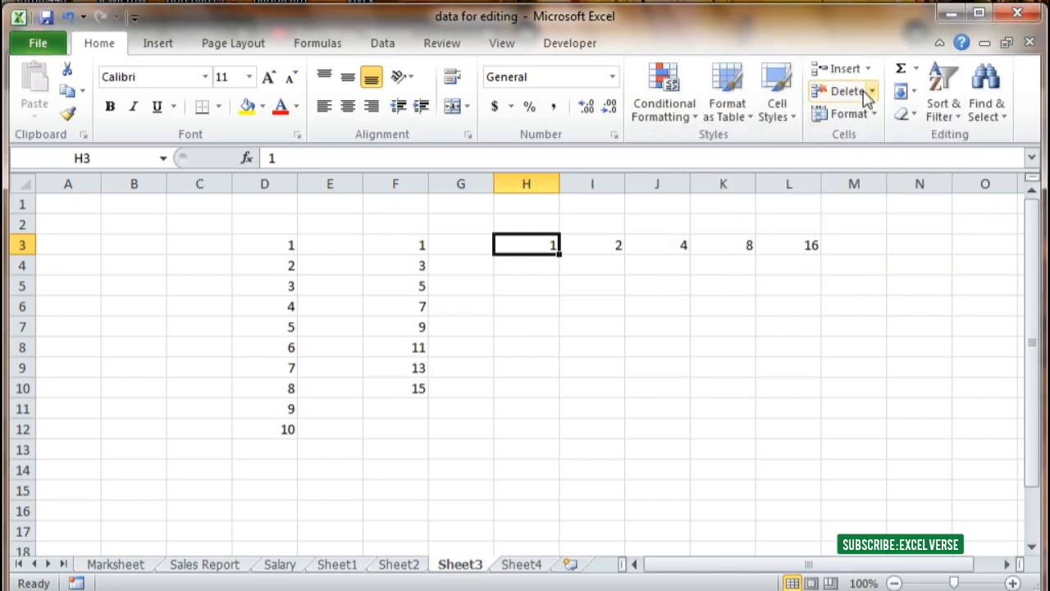
Step: Fill a Linear series down column H from H3 with step value 3 and stop value 30
click(910, 98)
click(901, 228)
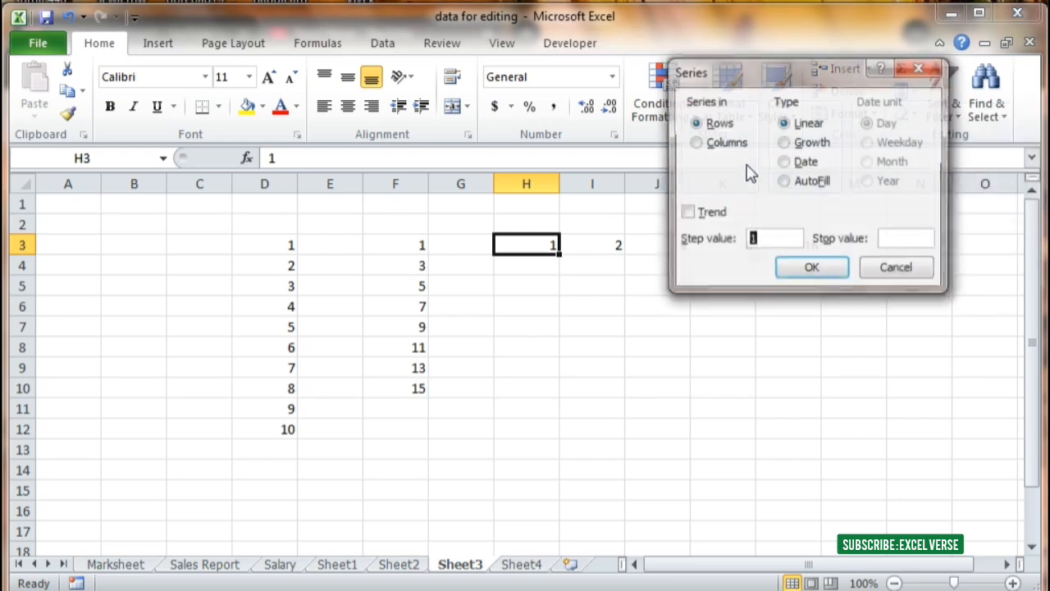
click(724, 145)
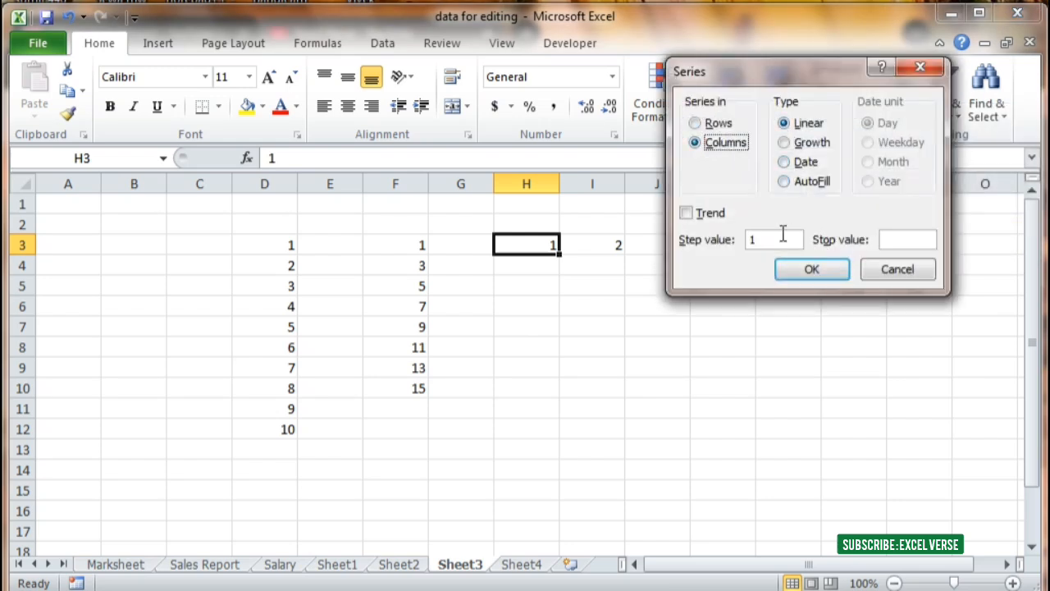
text(3)
click(903, 239)
text(30)
click(832, 272)
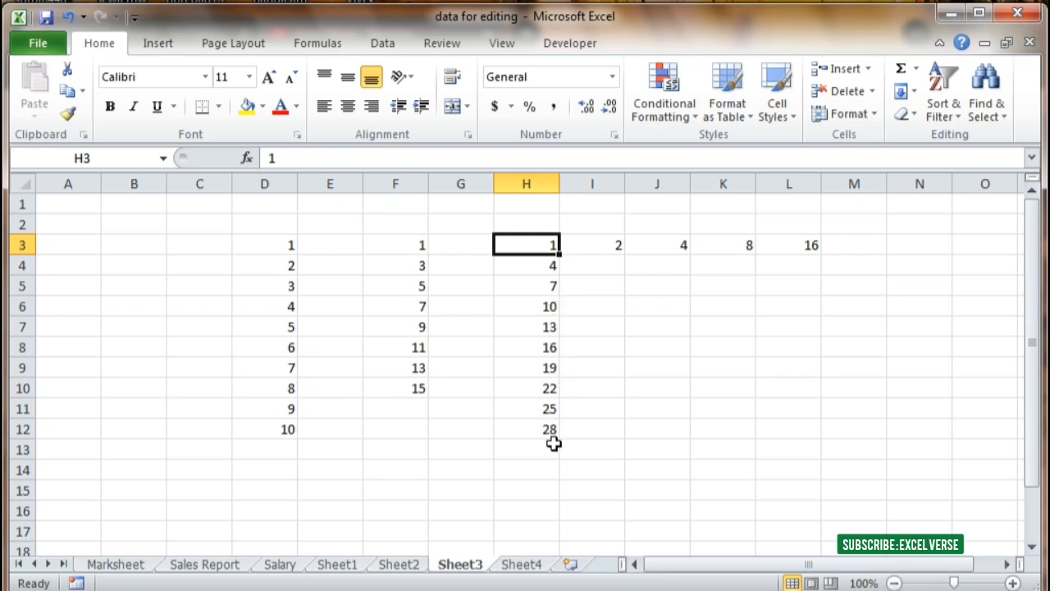
Step: Clear all the number series from Sheet3
click(907, 92)
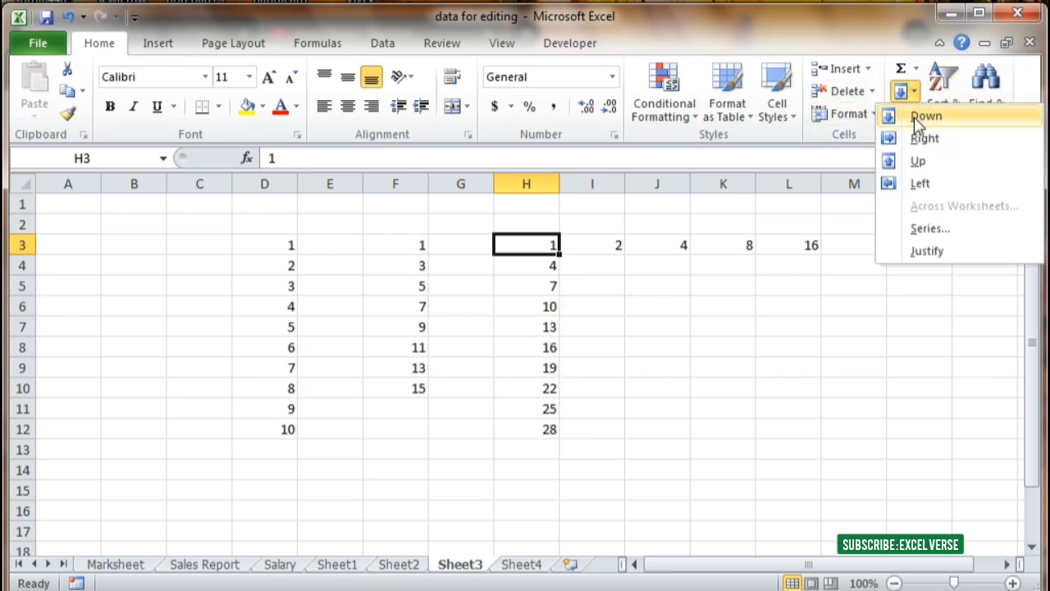
click(776, 305)
drag(950, 509, 176, 140)
key(Delete)
click(344, 245)
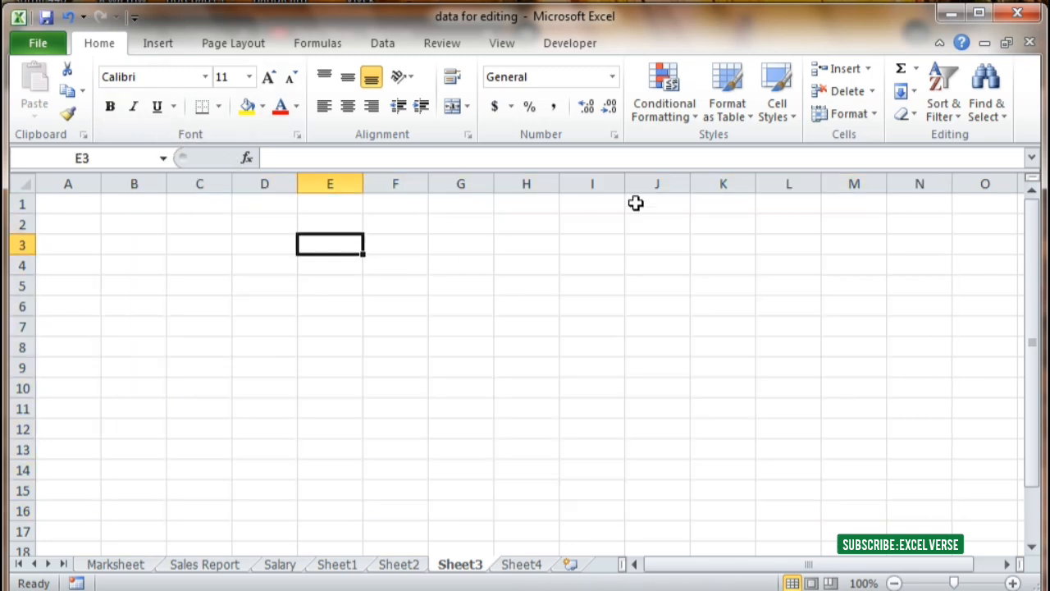
click(913, 92)
click(922, 230)
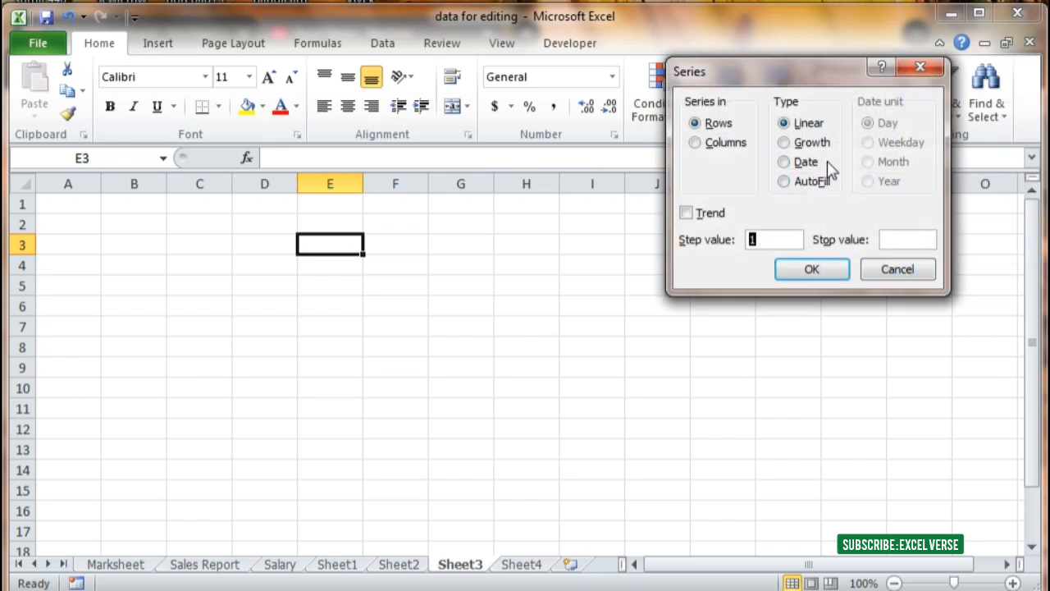
click(907, 277)
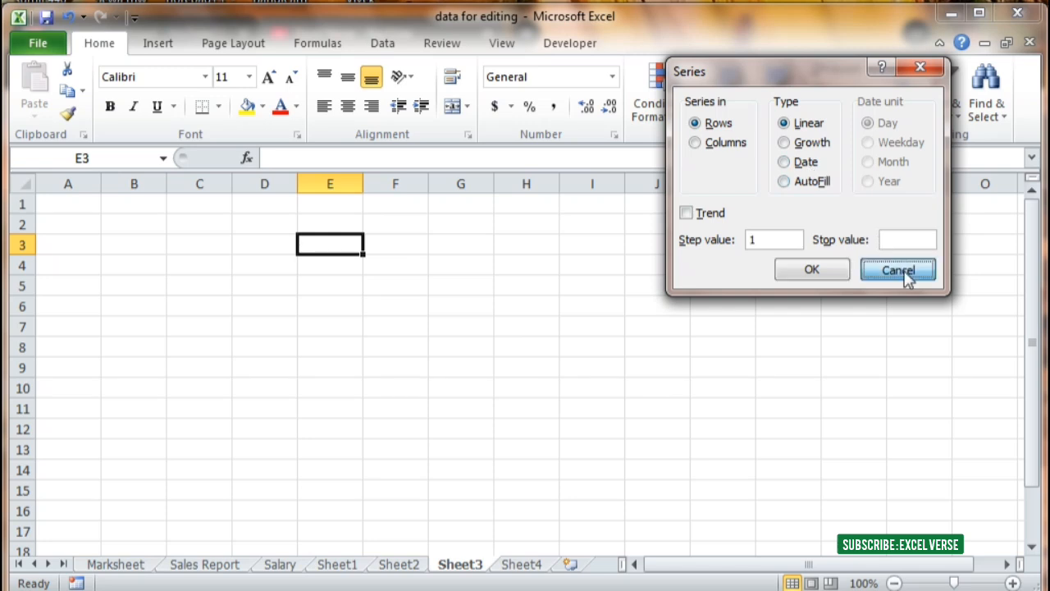
Step: Enter the current date, 12/21/2024, in cell D2
click(396, 326)
click(238, 223)
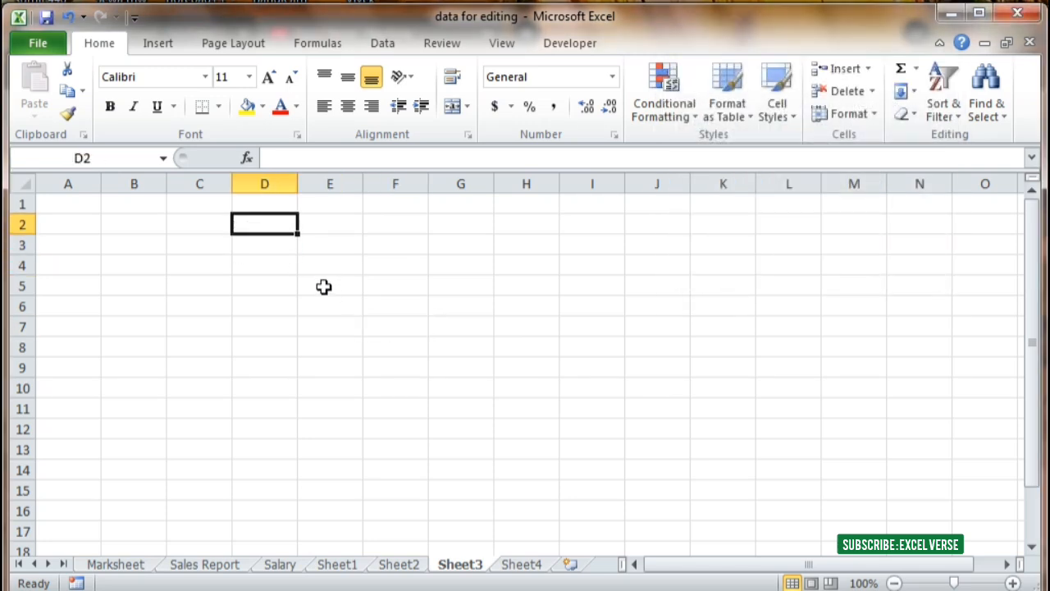
key(ctrl+semicolon)
click(364, 325)
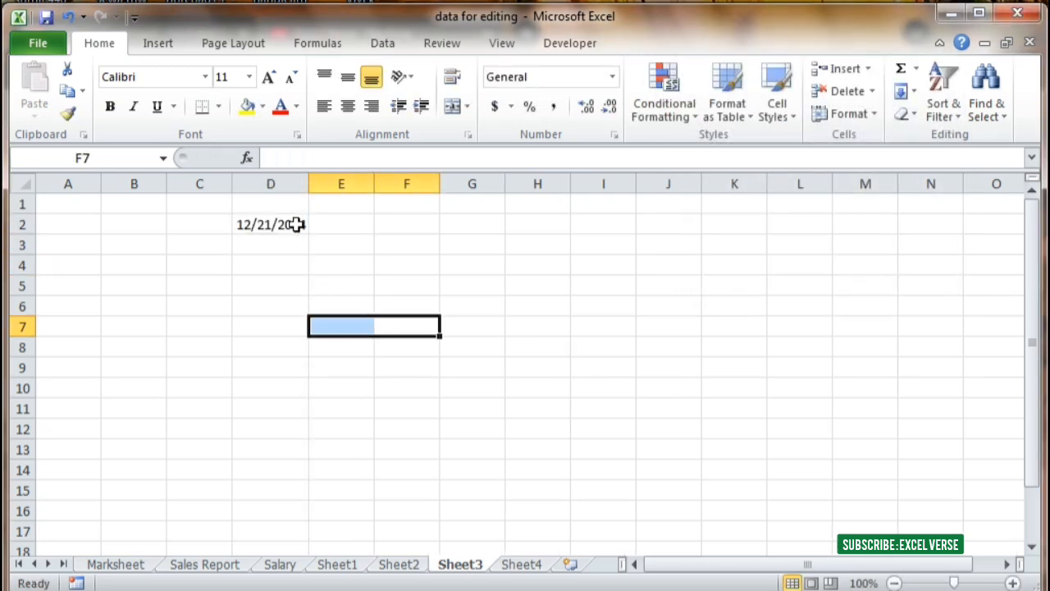
Step: Fill D2:D15 with a Date series by Day in columns, using step value 1 and stop value 12/31/2024
drag(296, 224, 293, 484)
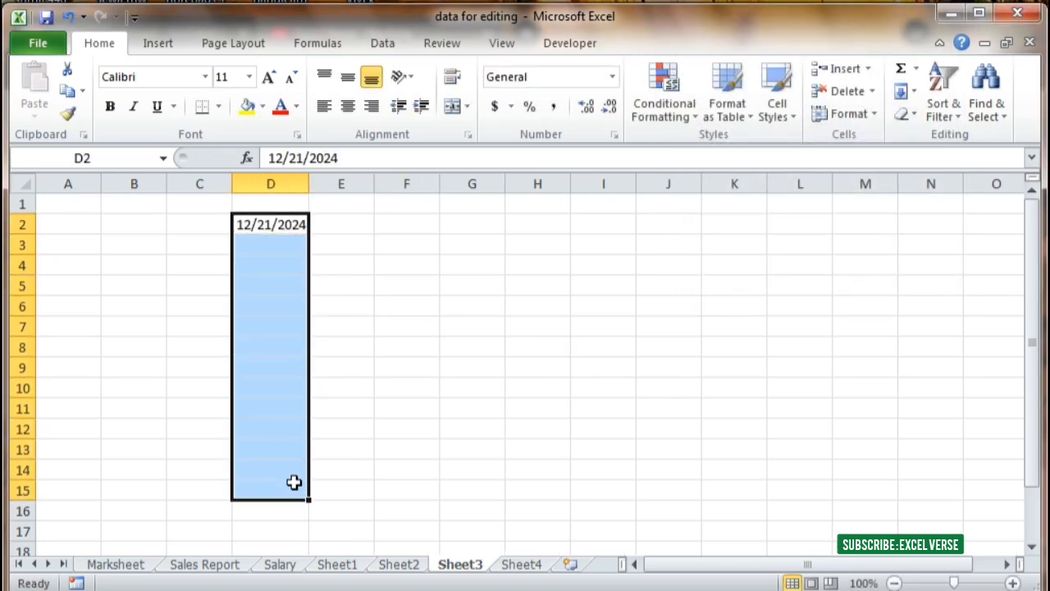
click(902, 96)
click(931, 228)
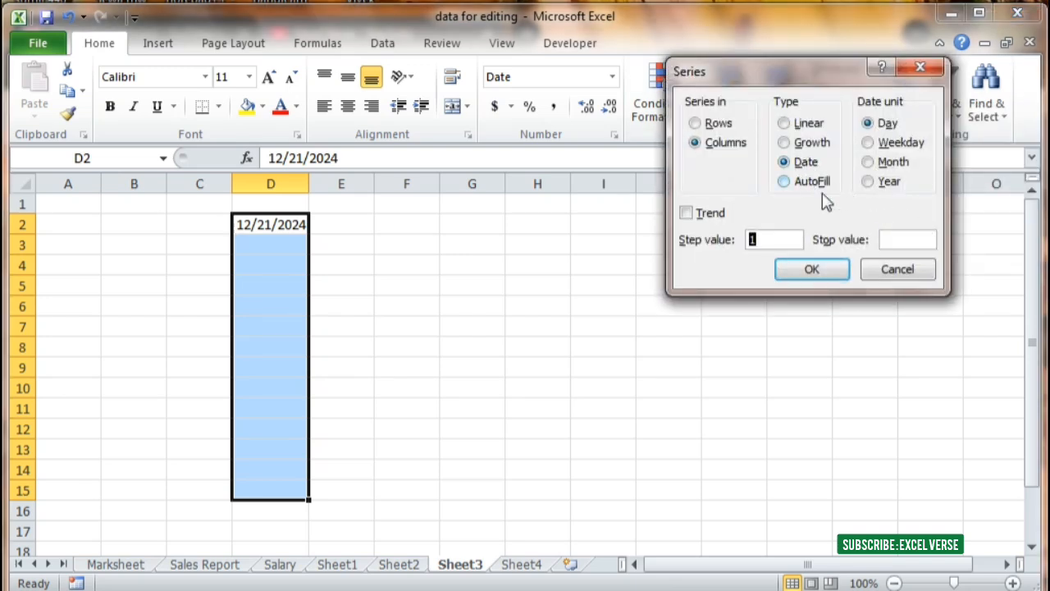
click(908, 238)
text(12)
text(/31/20)
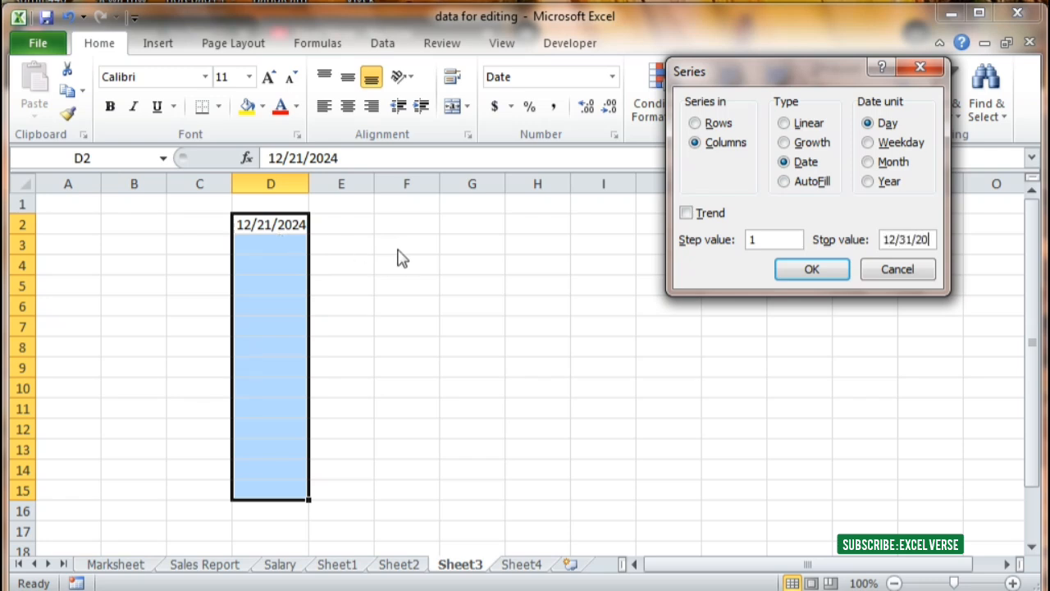
text(24)
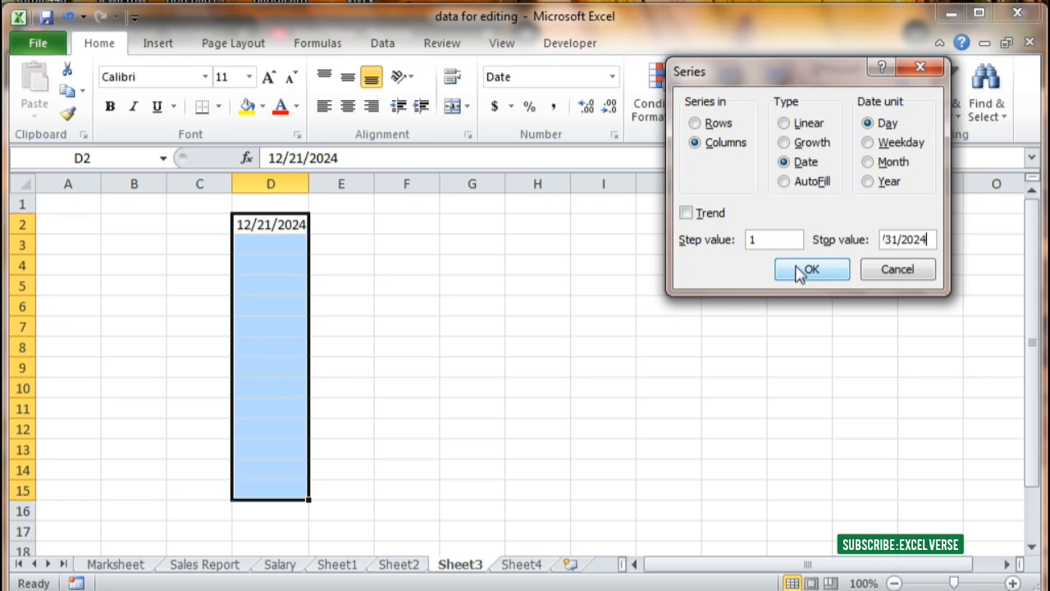
click(808, 271)
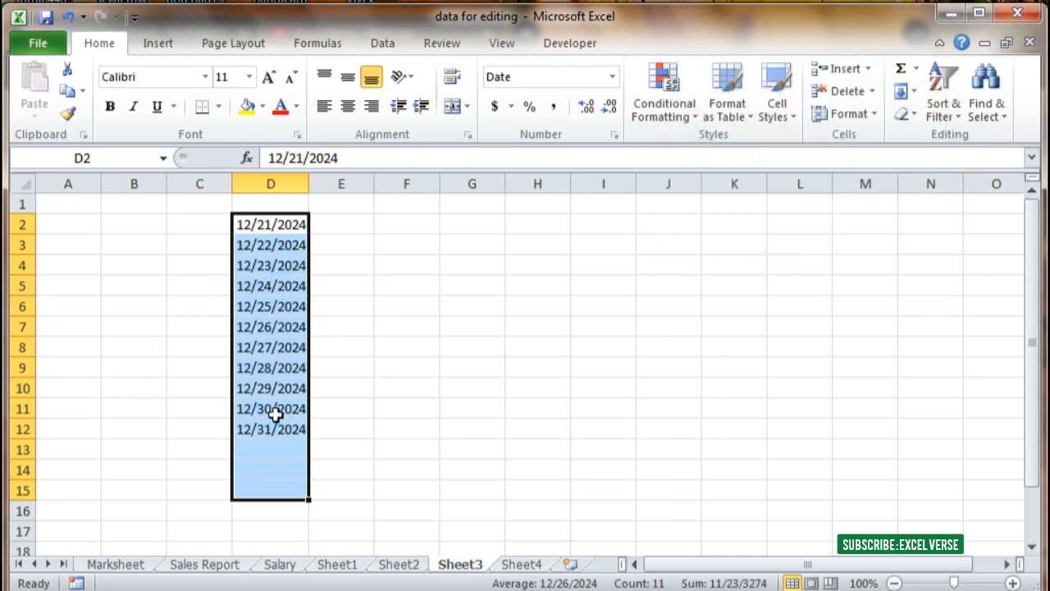
click(914, 91)
click(935, 228)
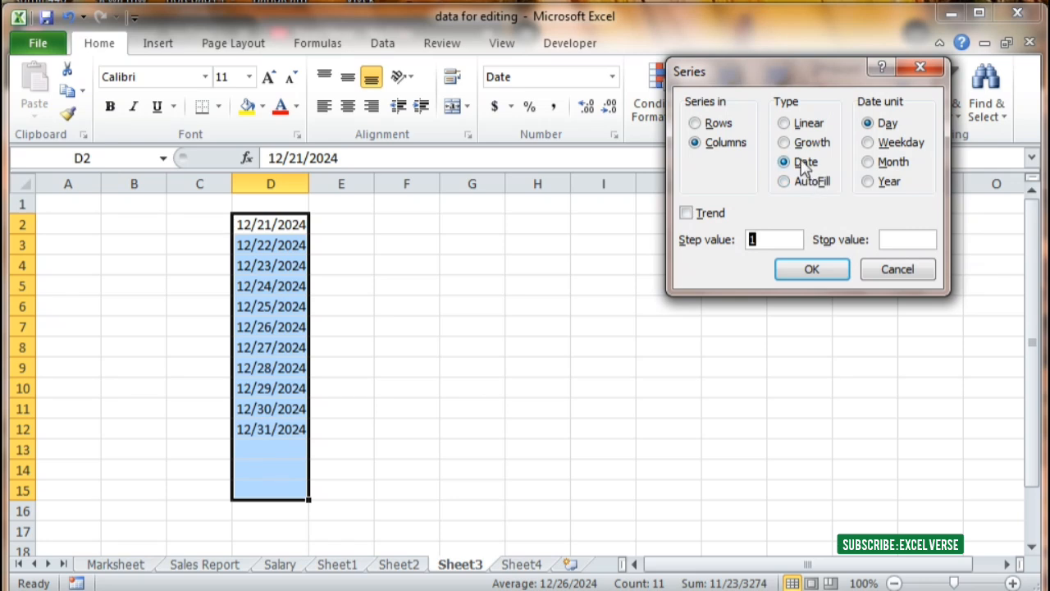
click(869, 144)
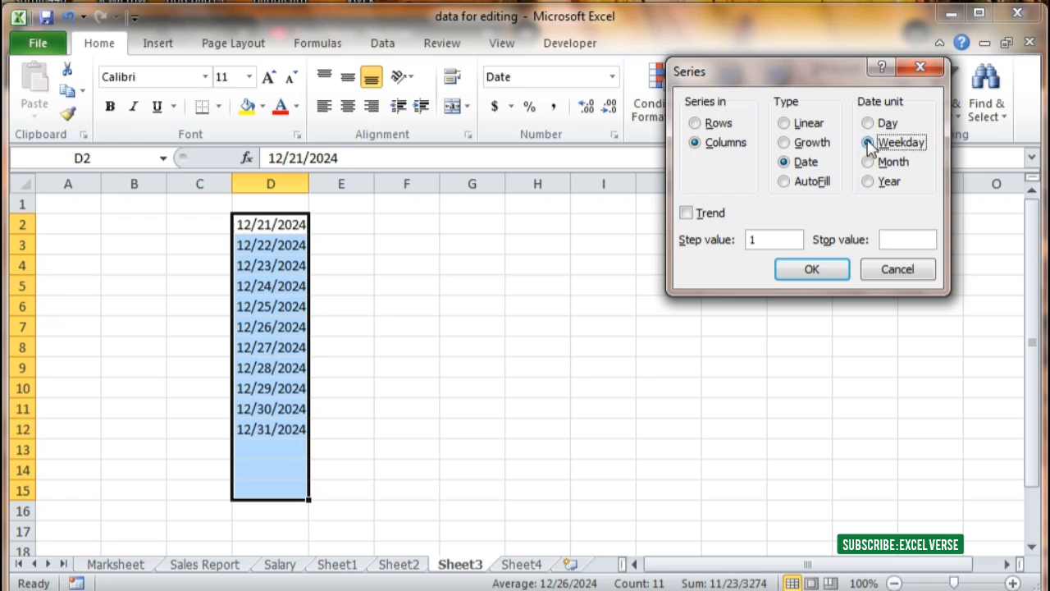
click(881, 127)
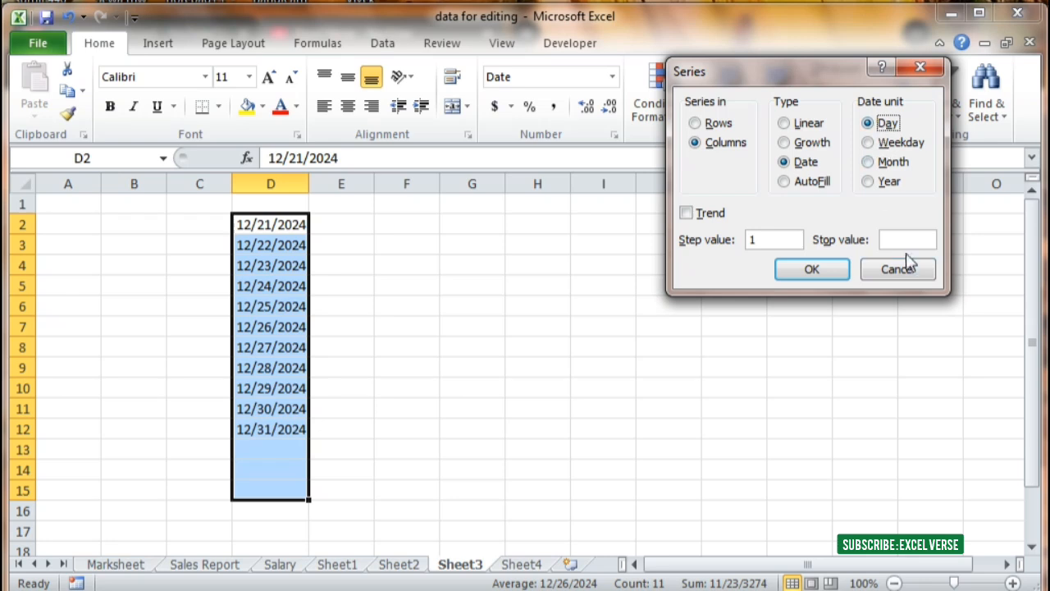
click(854, 272)
Step: Enter the current date, 12/21/2024, in cell F2 and reselect that cell
click(603, 285)
click(417, 224)
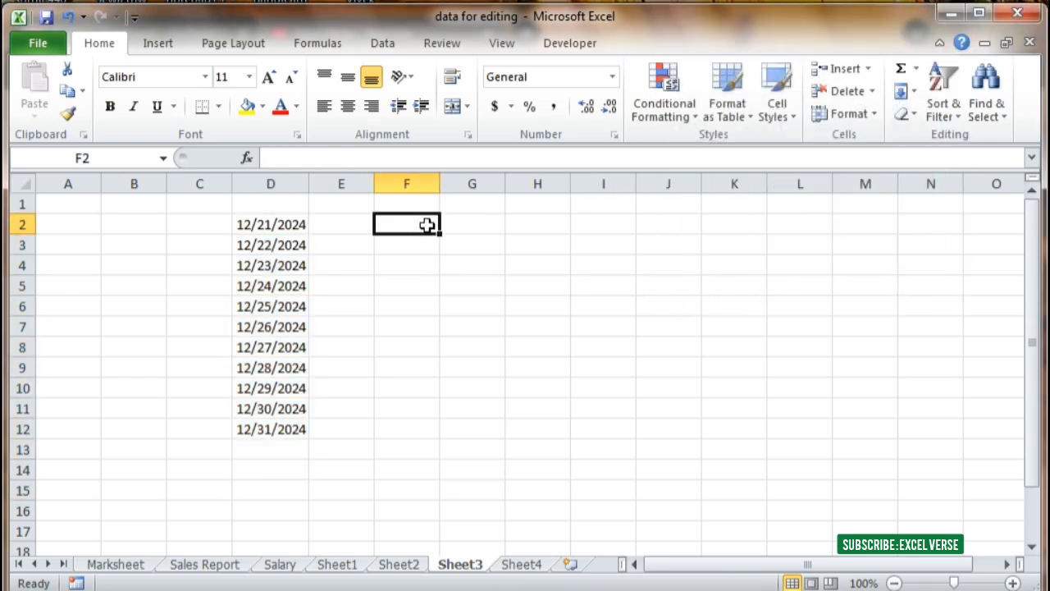
key(ctrl+semicolon)
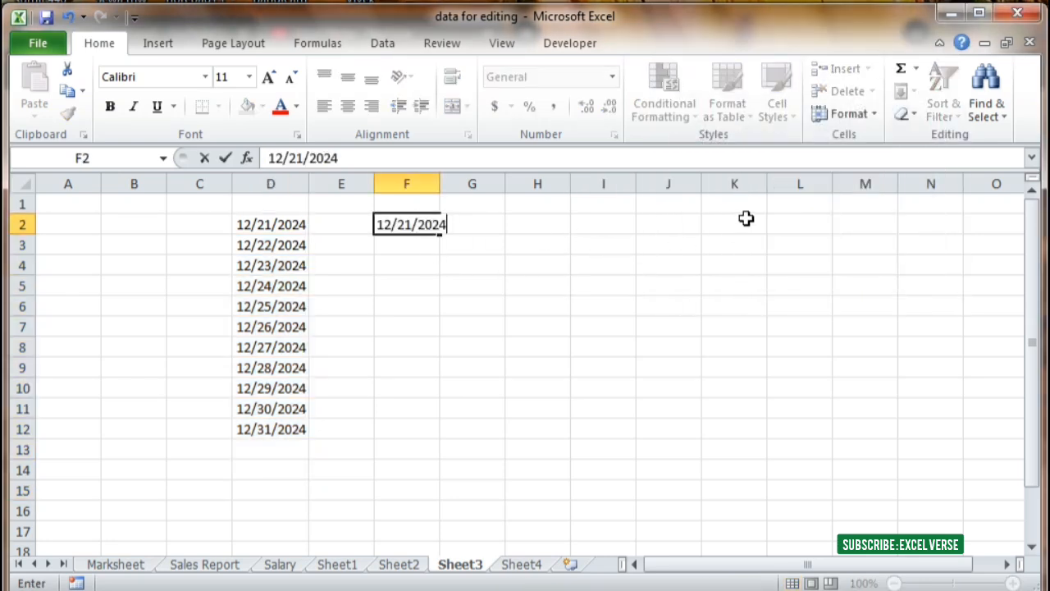
click(435, 271)
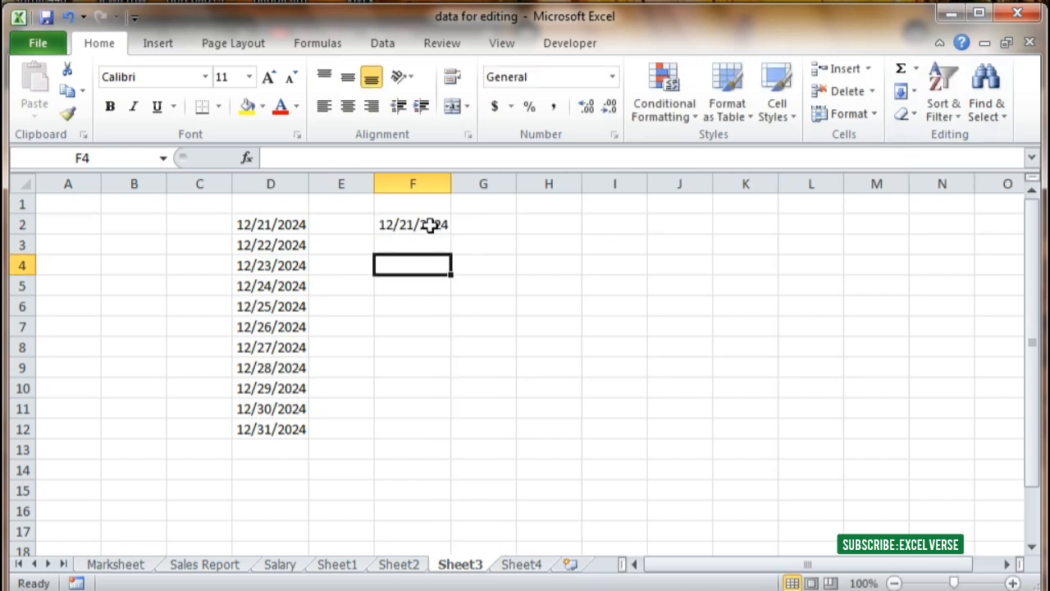
click(431, 209)
click(432, 238)
click(435, 223)
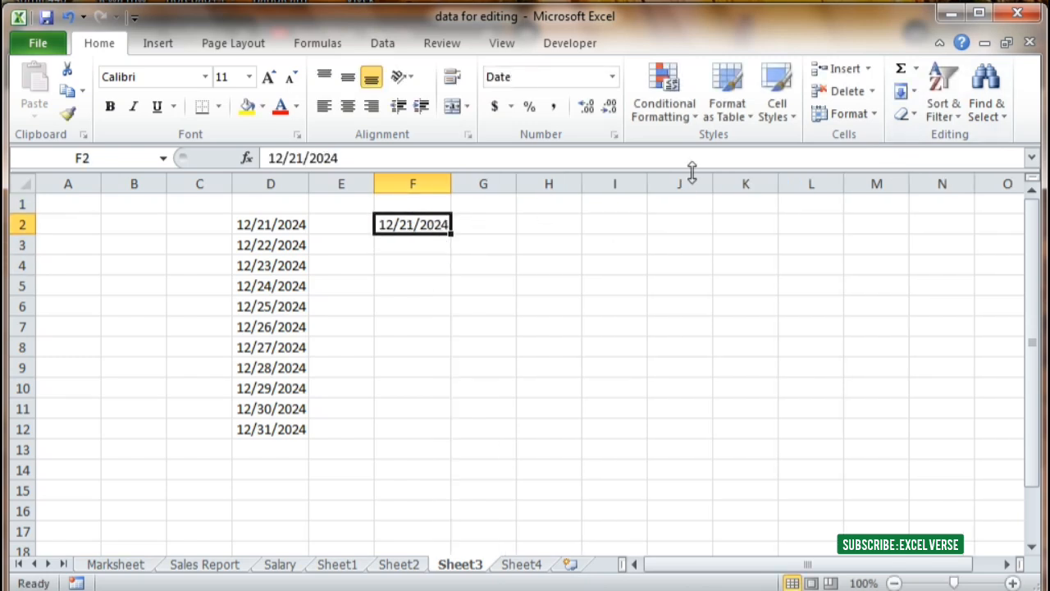
Step: Fill a Date series by Weekday down column F from F2 with step value 1 and stop value 12/31/2024
click(901, 90)
click(946, 226)
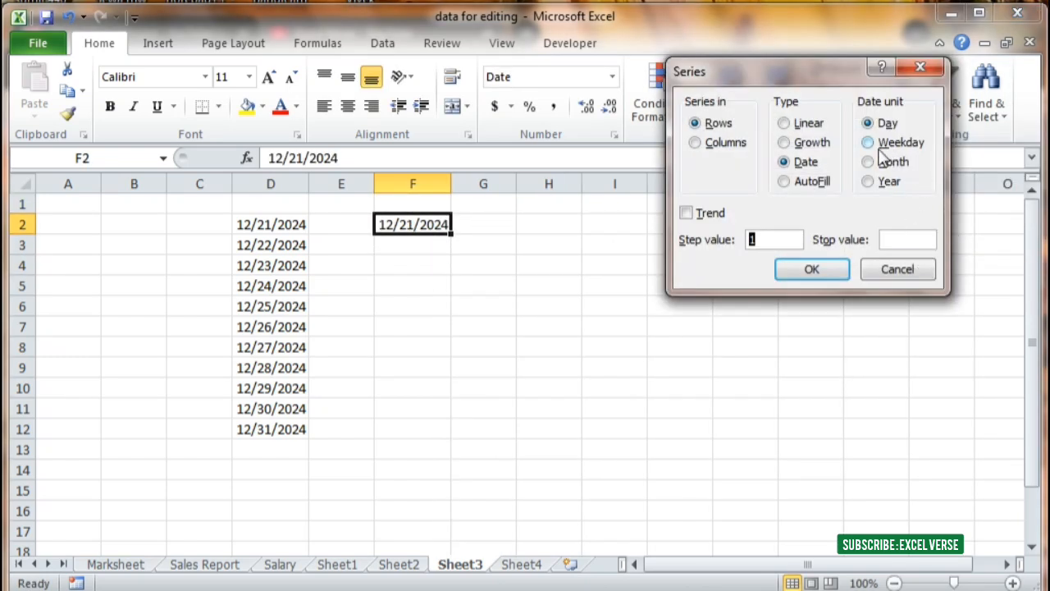
click(872, 145)
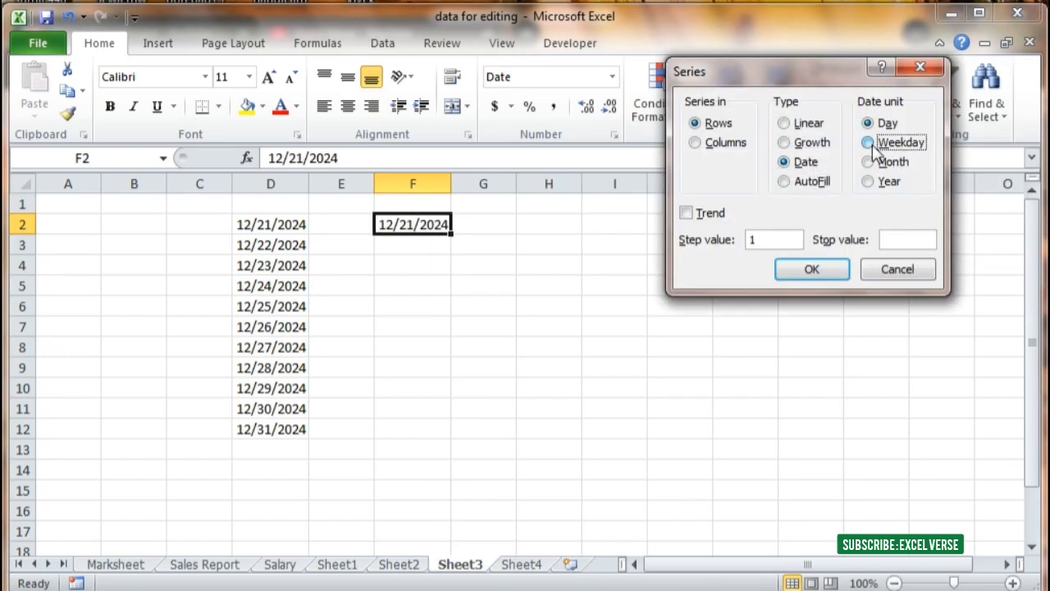
click(900, 238)
click(714, 144)
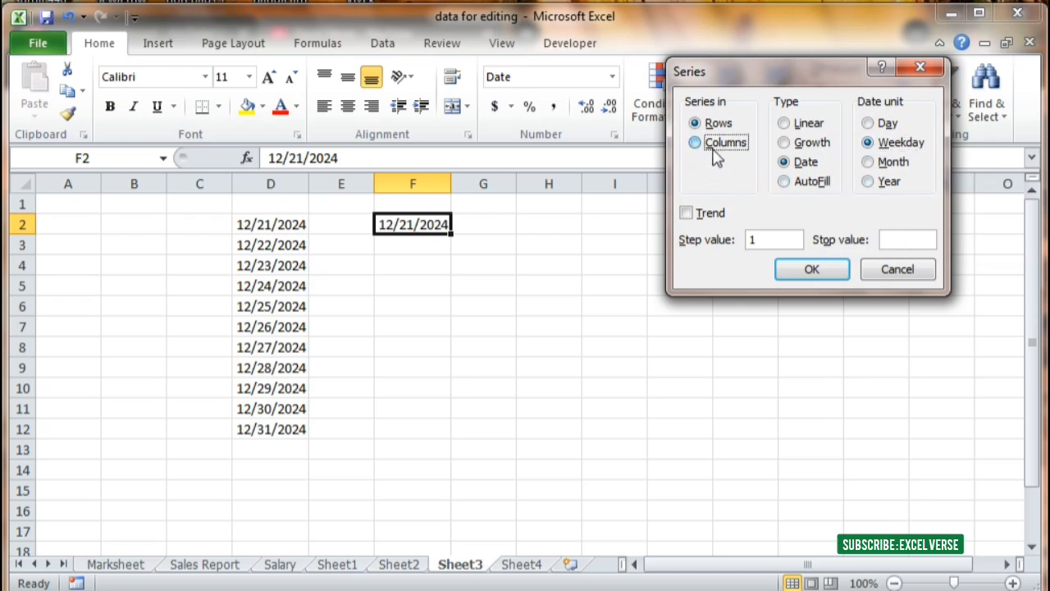
click(909, 238)
text(12/31/202)
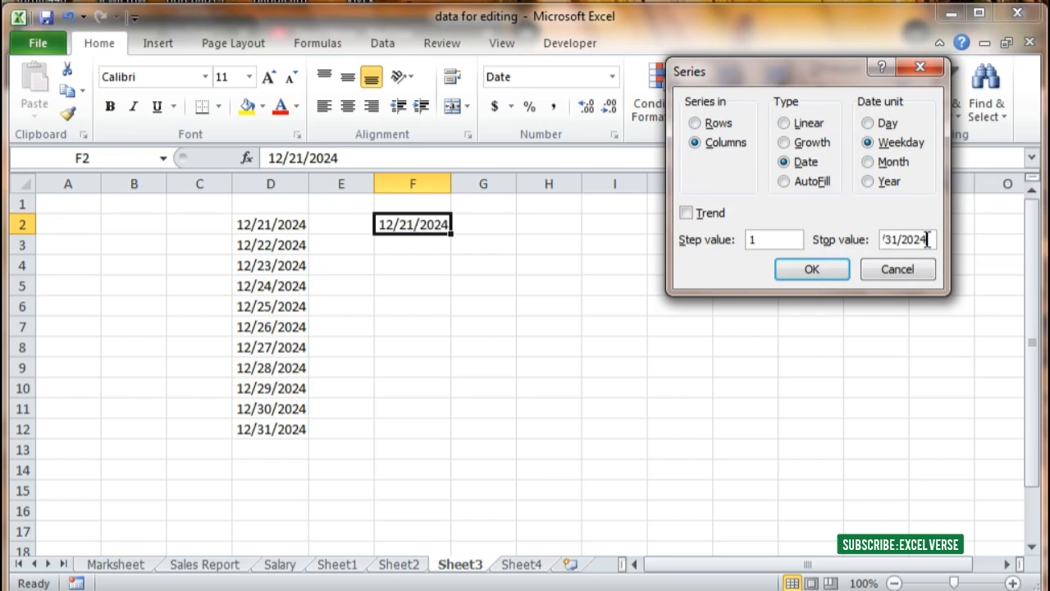
click(824, 275)
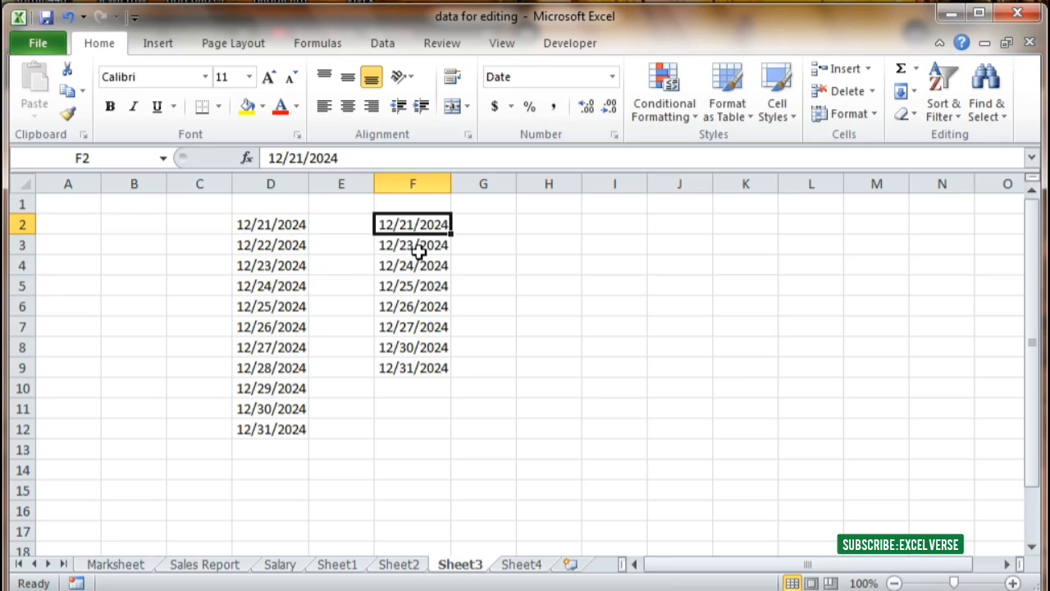
click(911, 91)
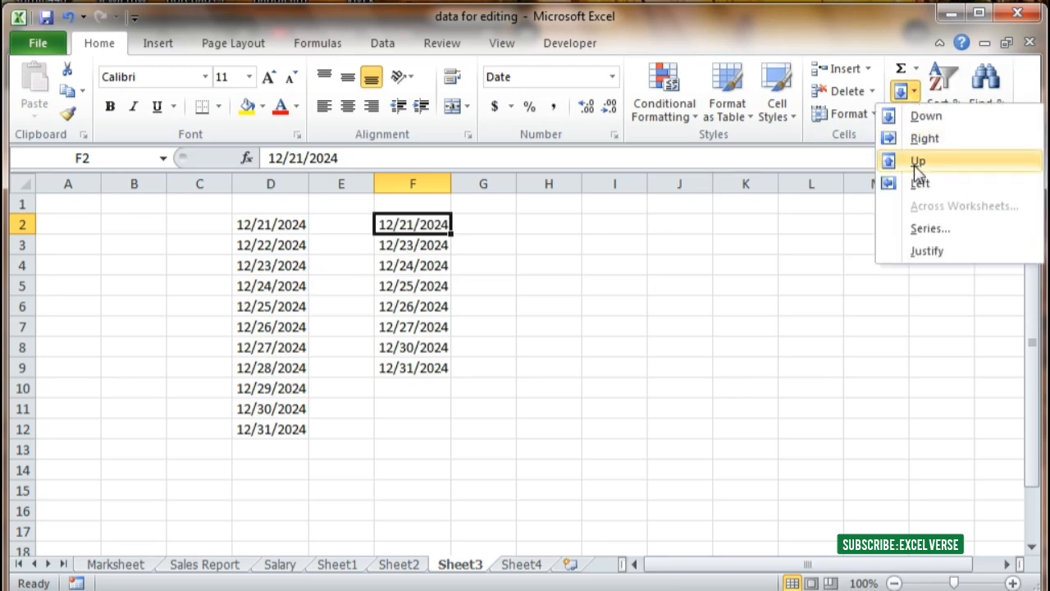
click(921, 227)
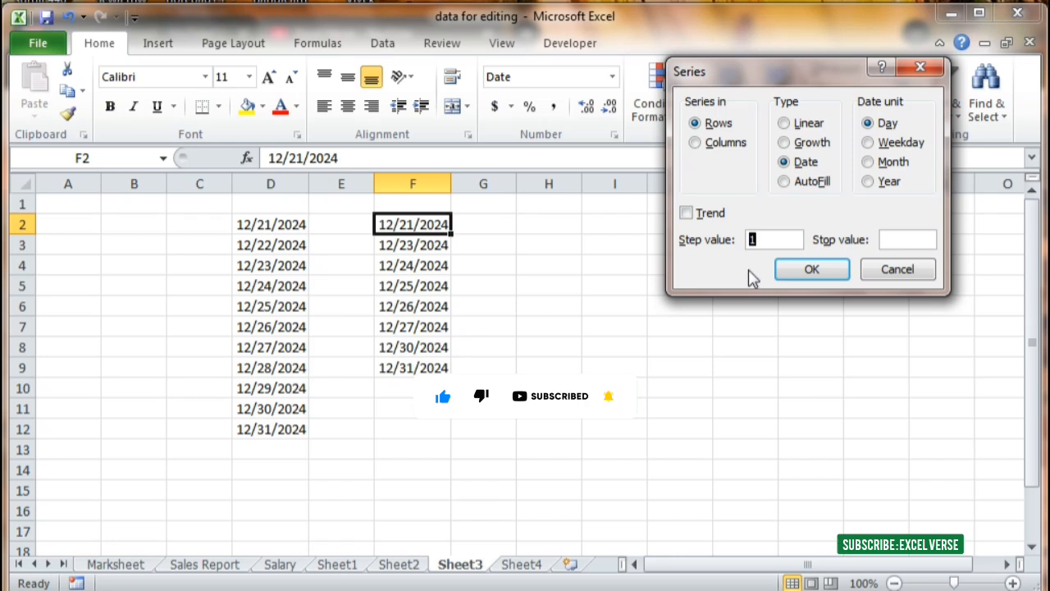
click(892, 163)
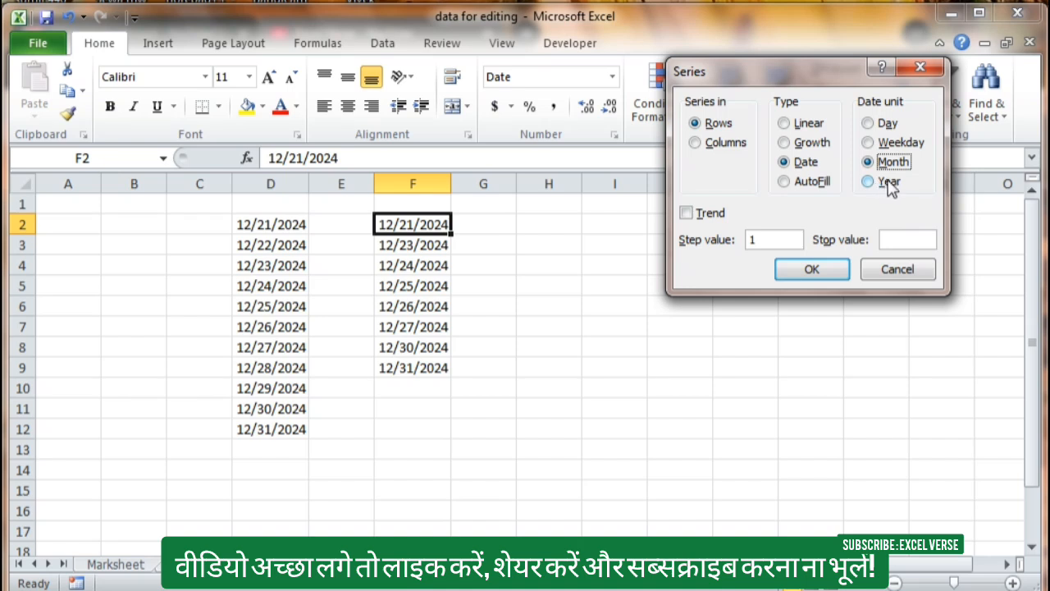
click(888, 183)
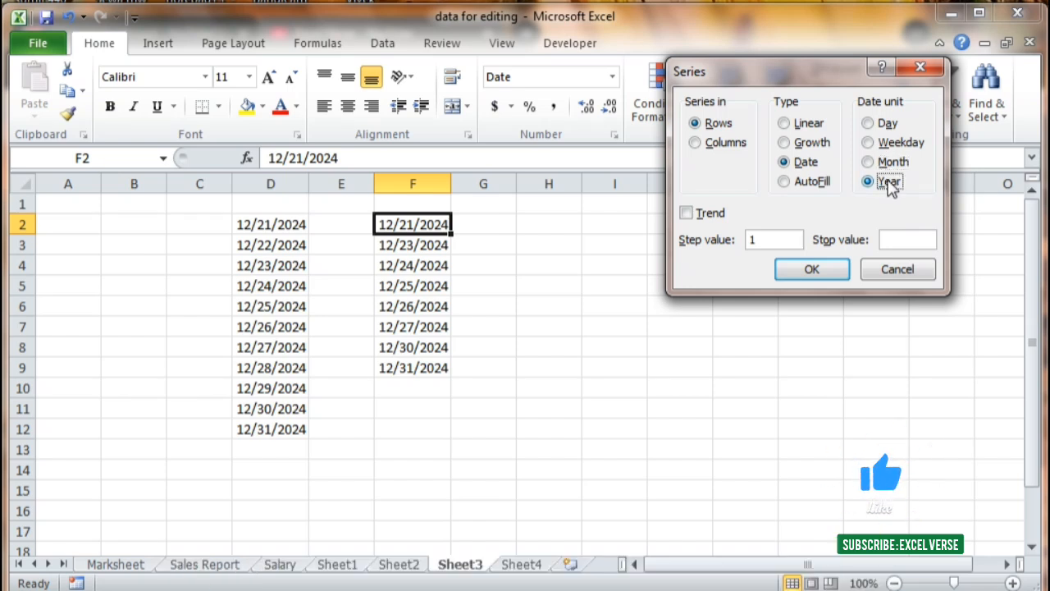
click(898, 239)
text(3)
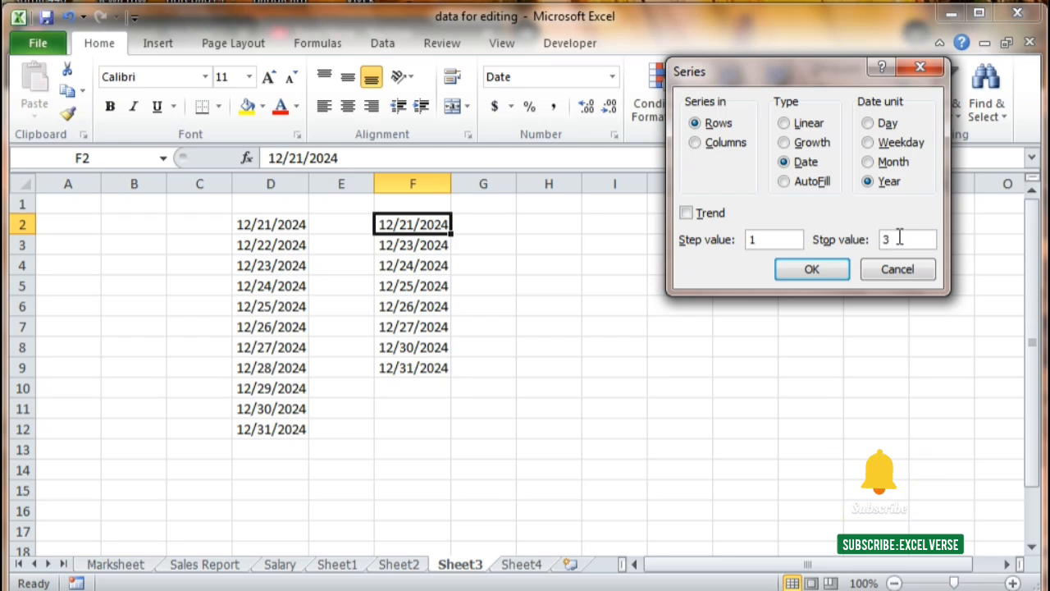
key(BackSpace)
text(2030)
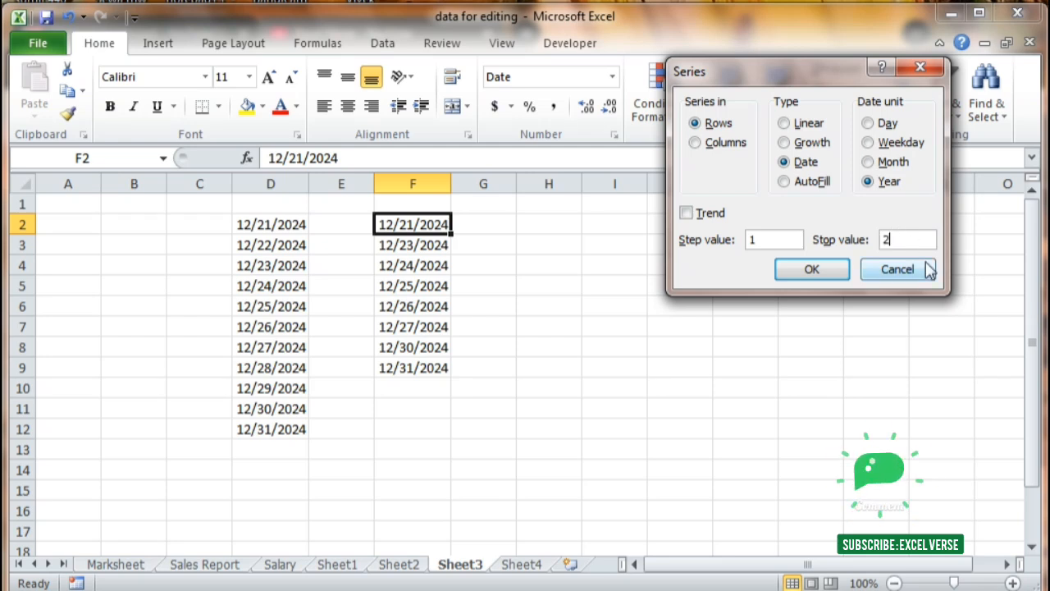
click(835, 271)
click(639, 267)
Step: Enter the current date, 12/21/2024, in cell H2 and reselect that cell
click(520, 222)
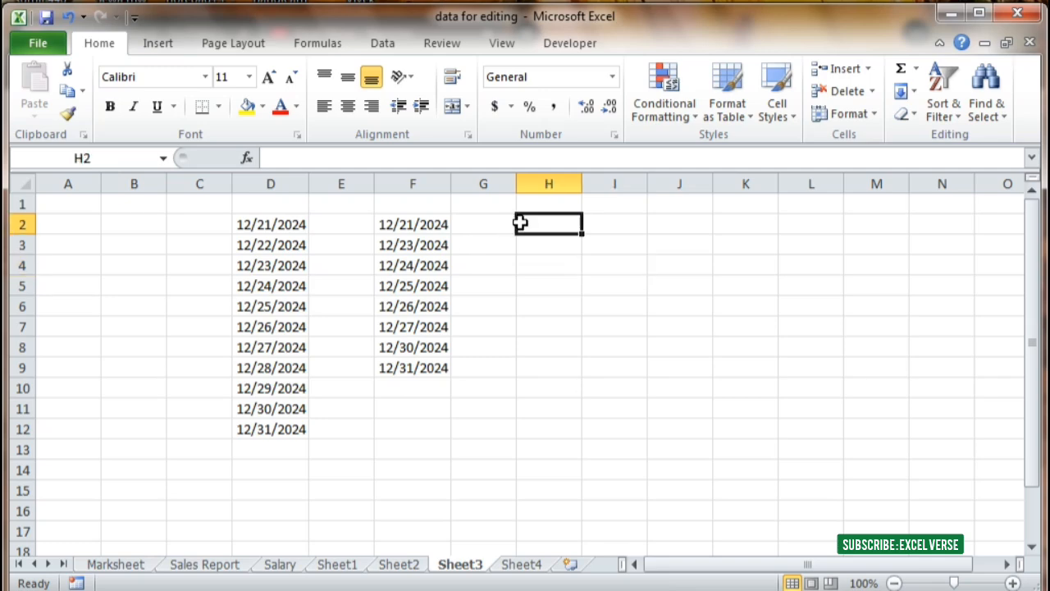
key(ctrl+semicolon)
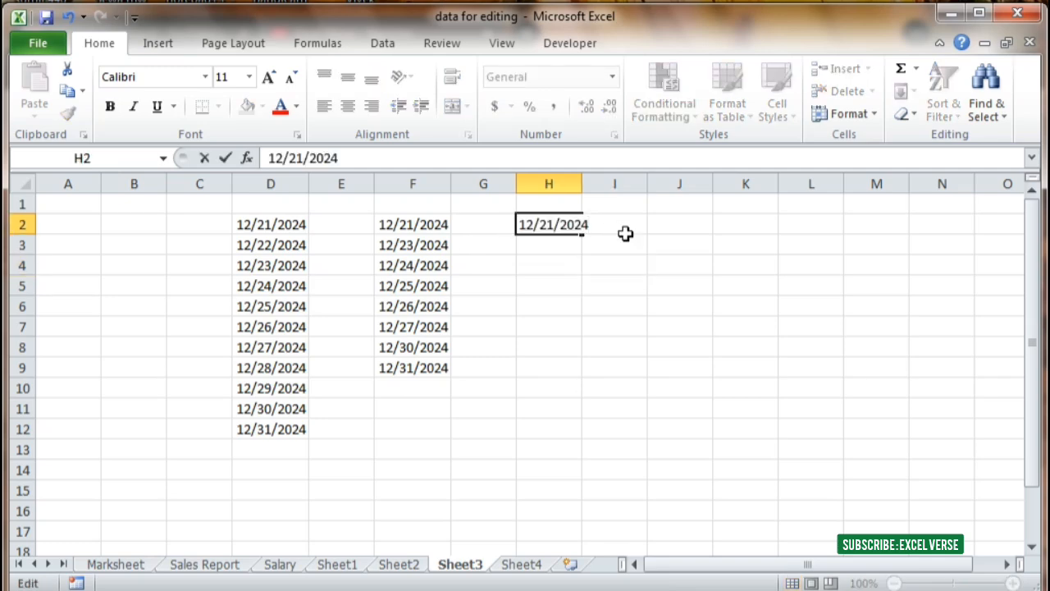
click(632, 347)
click(558, 228)
Step: Fill a Date series by Year down column H from H2 with step value 1 and stop value 1/1/2030
click(903, 91)
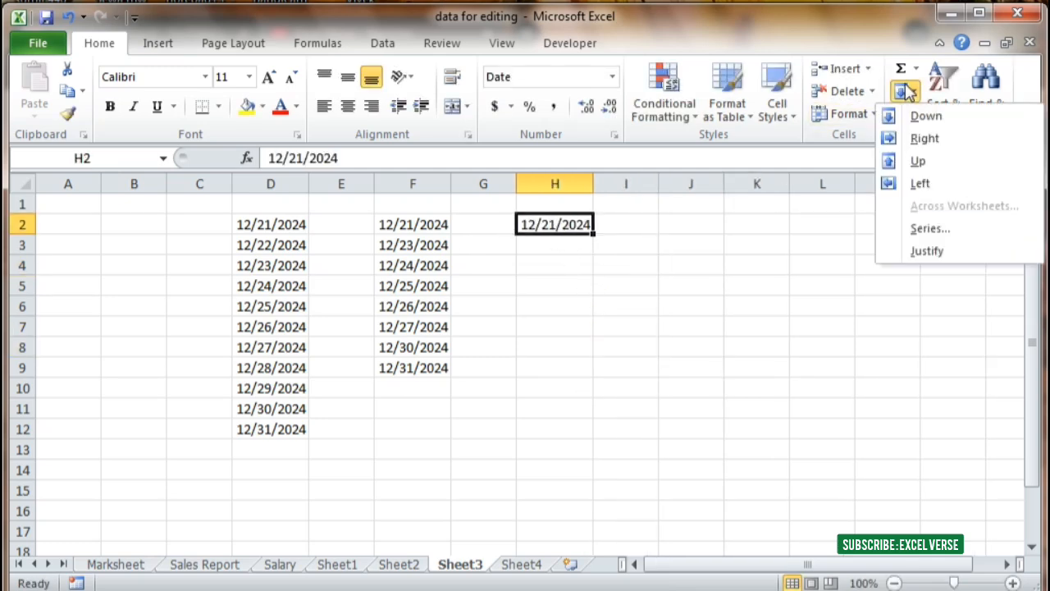
click(935, 229)
click(722, 144)
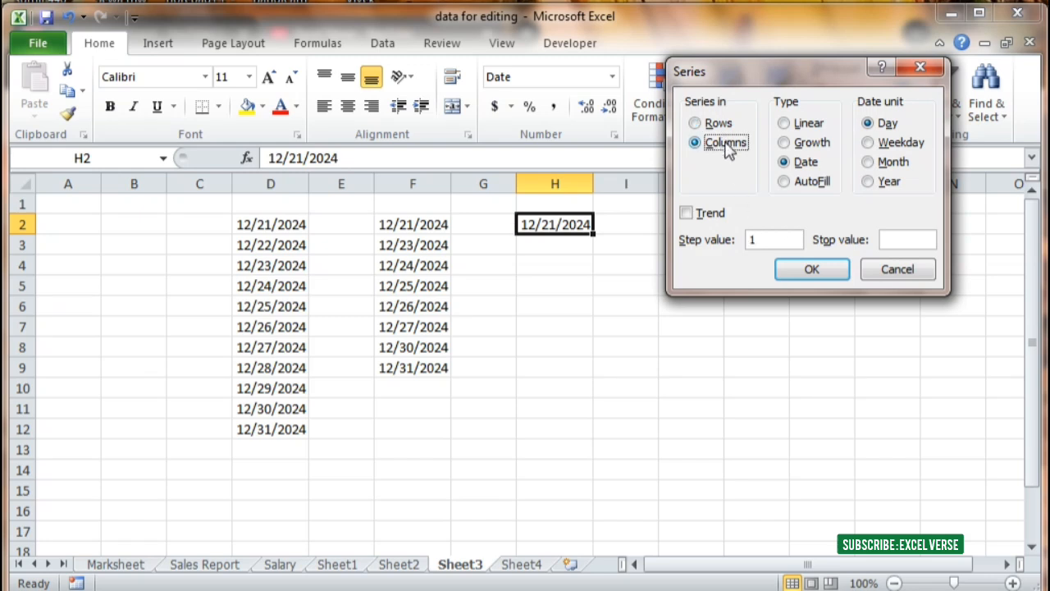
click(891, 239)
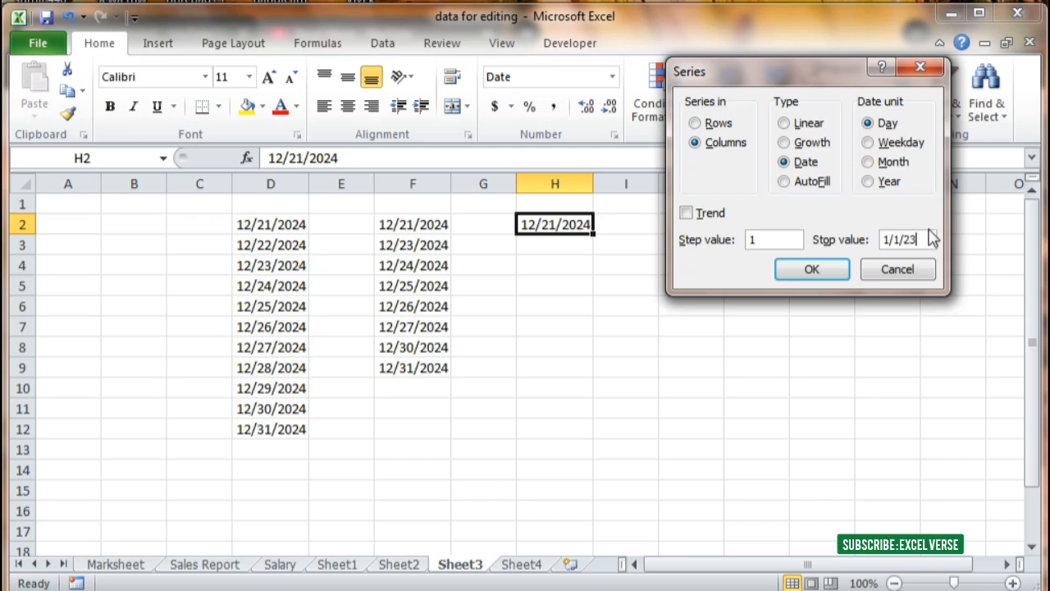
text(030)
click(869, 182)
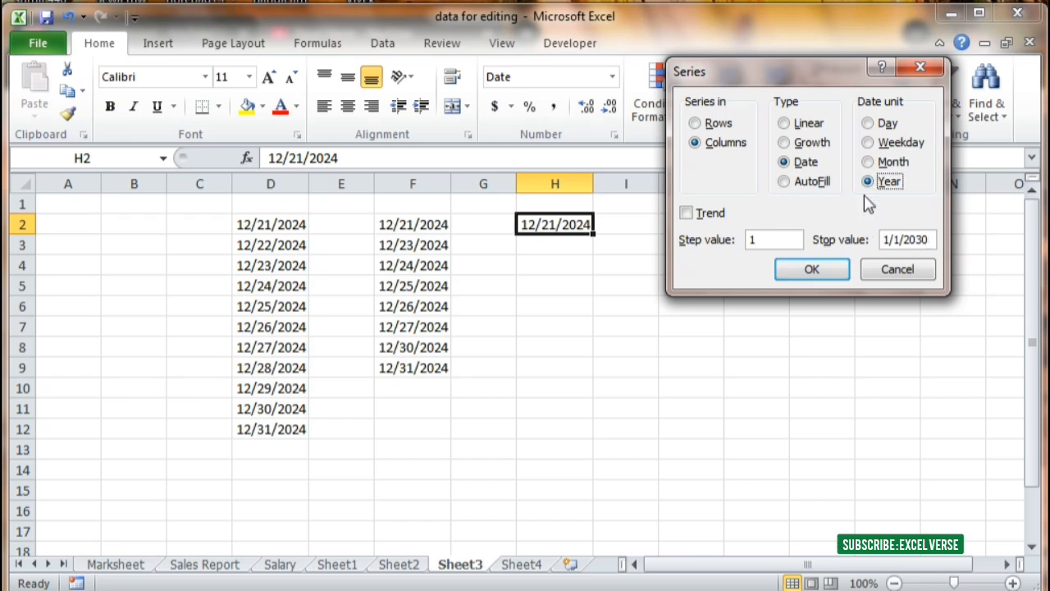
click(812, 270)
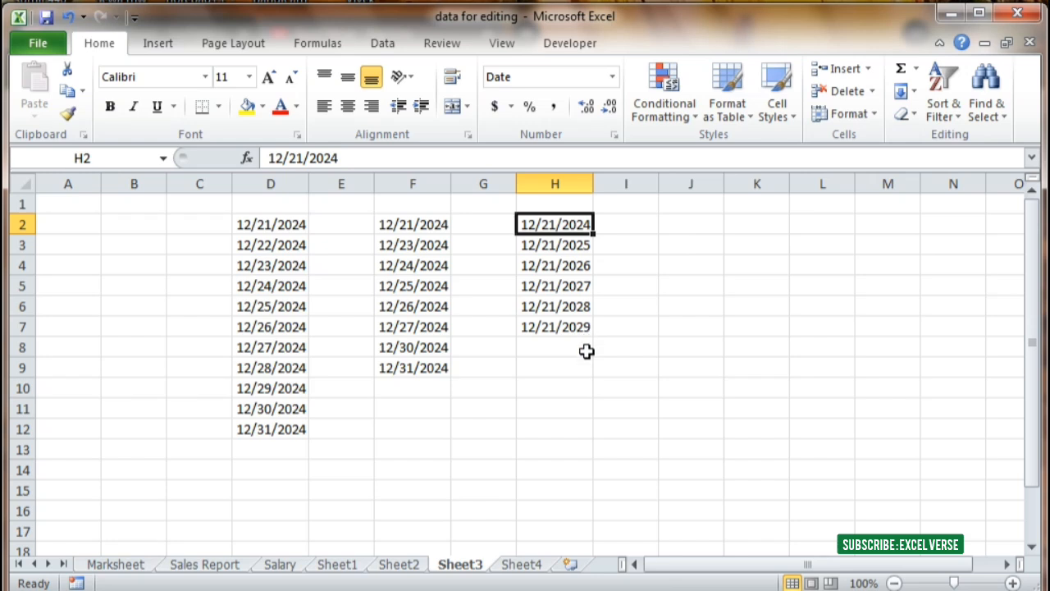
scroll(589, 339, down, 1)
scroll(589, 340, up, 1)
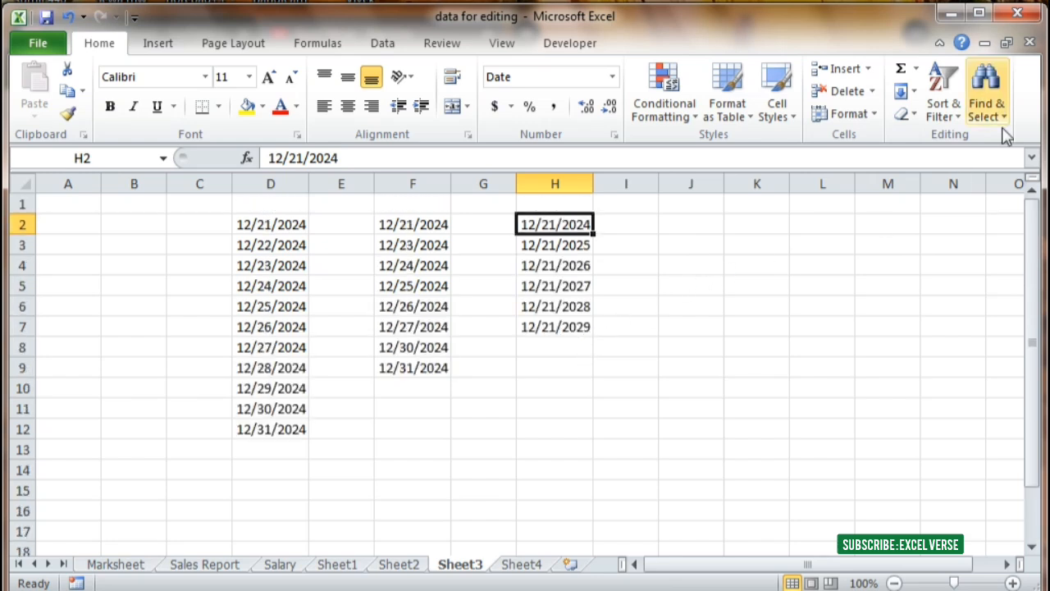
Step: Delete all three date series in columns D, F and H of Sheet3
click(911, 91)
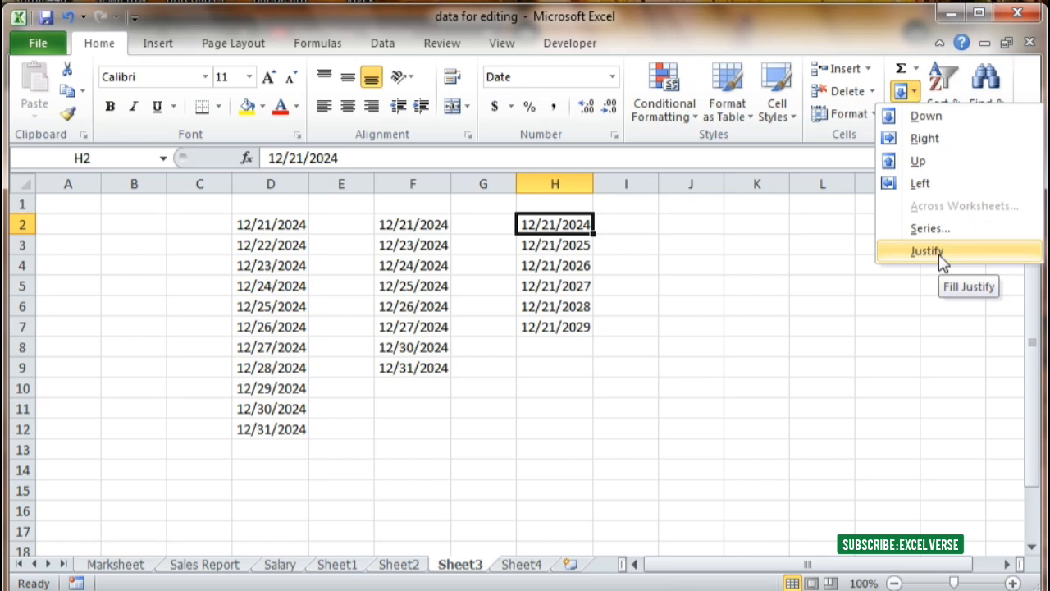
click(745, 336)
drag(706, 470, 133, 210)
key(Delete)
click(581, 465)
click(339, 374)
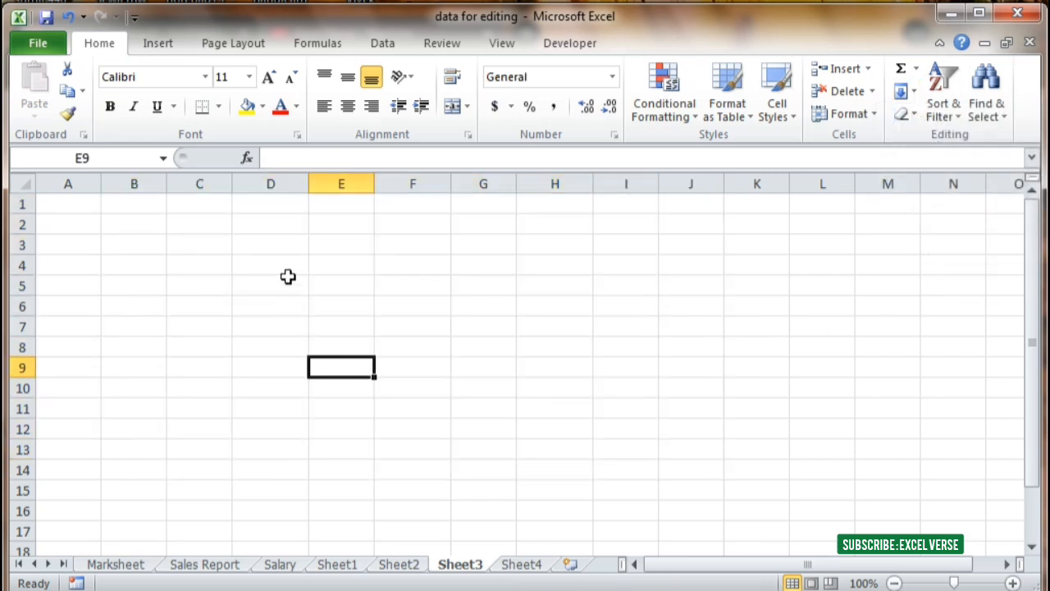
Step: Enter "excel verse" in cell D3 and narrow column D so the text no longer fits its width
click(275, 252)
text(excel verse)
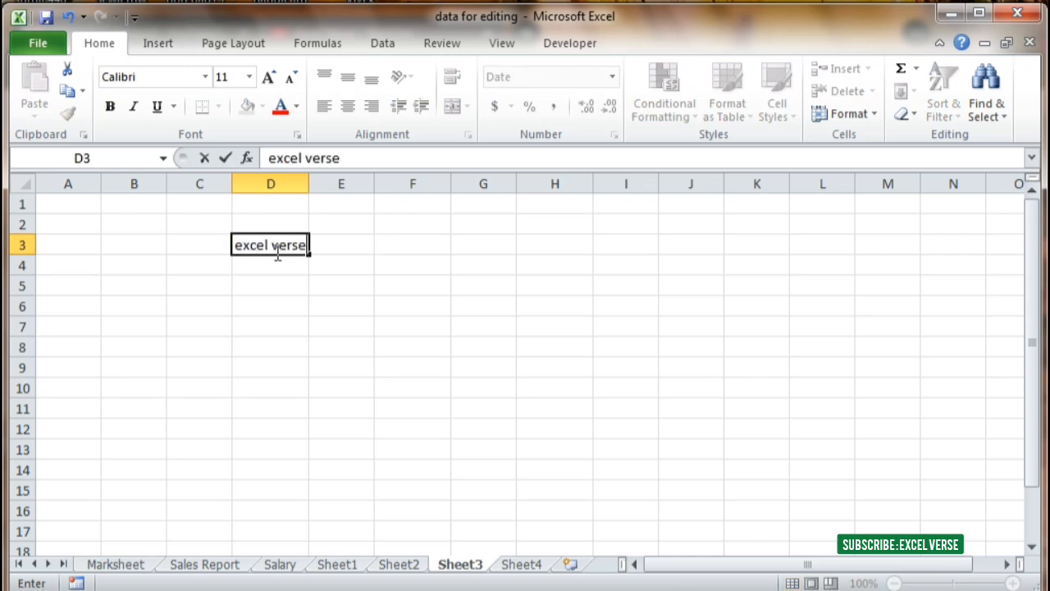
click(311, 179)
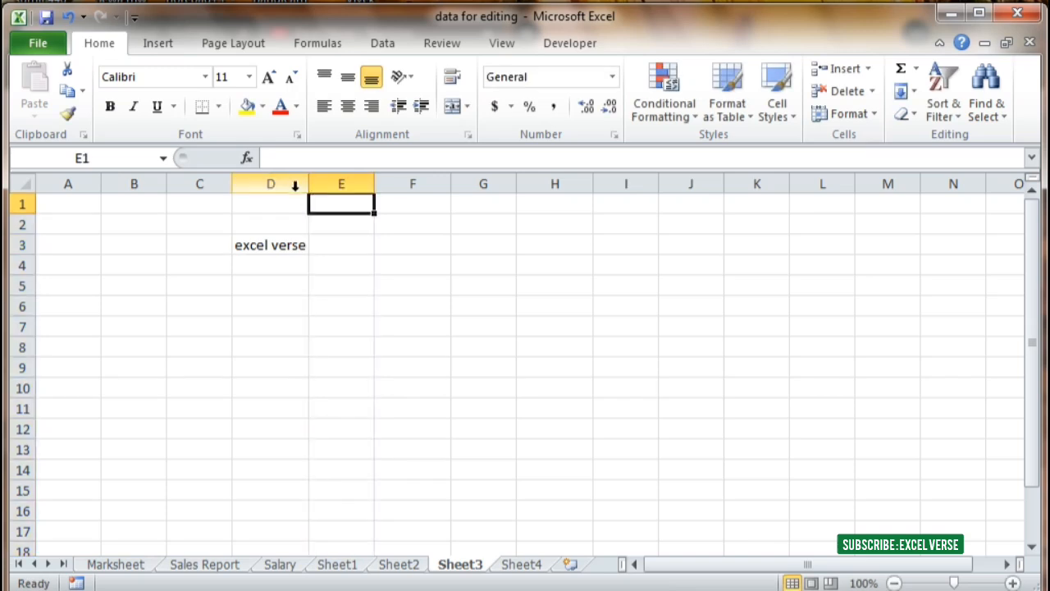
drag(309, 182, 293, 182)
click(321, 270)
click(305, 286)
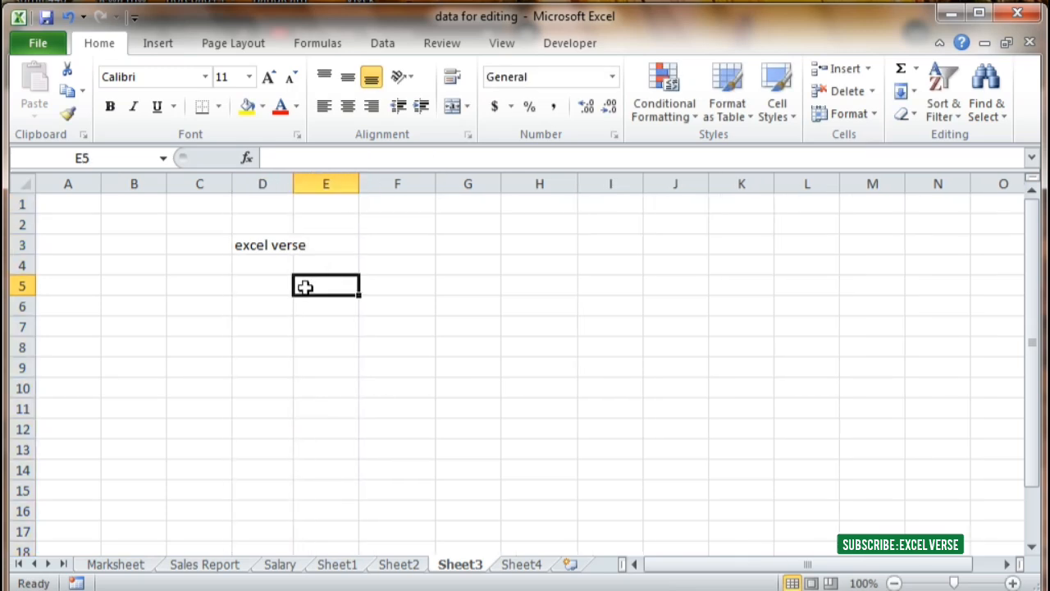
Step: Apply Fill Justify to D3, allowing the text to extend below the selected range
click(262, 250)
click(324, 363)
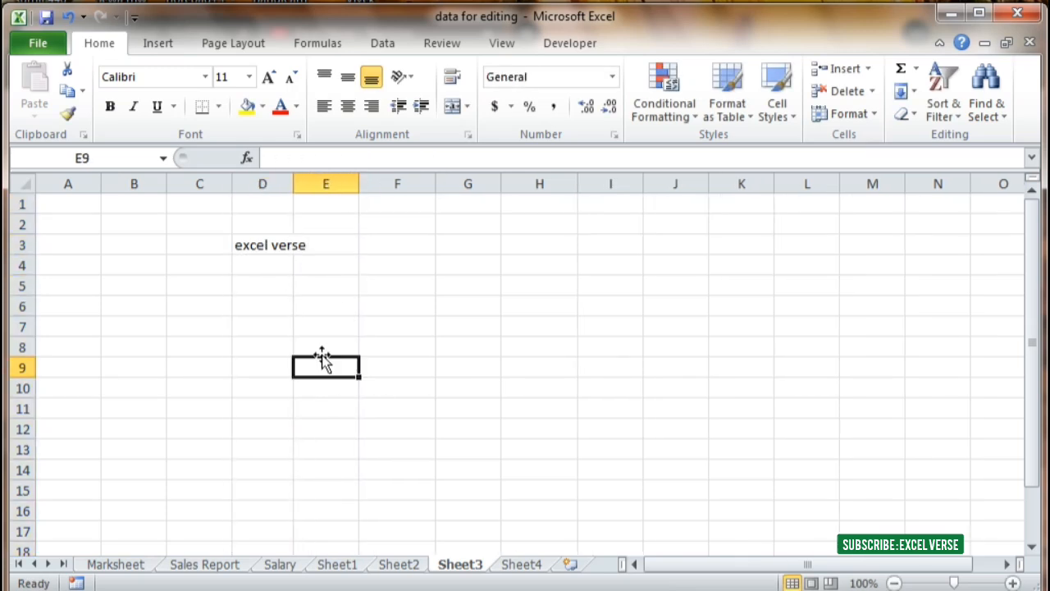
click(271, 244)
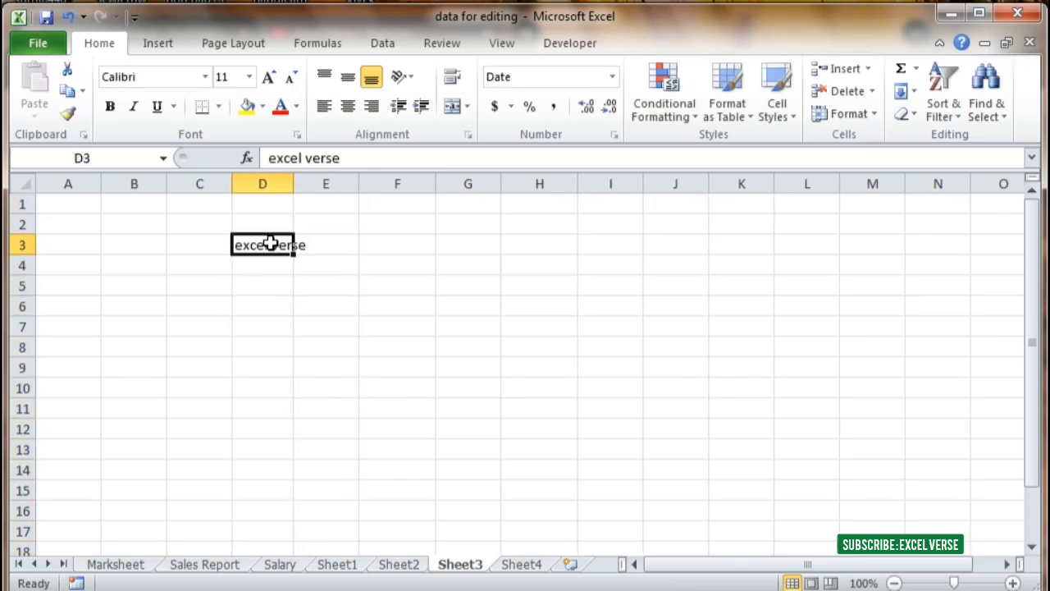
click(907, 91)
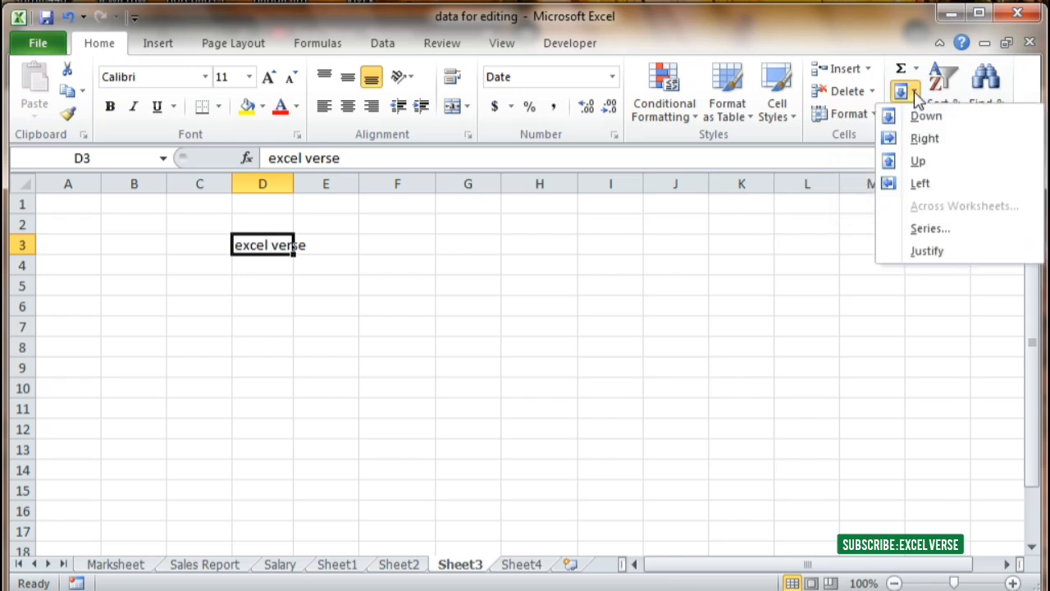
click(928, 254)
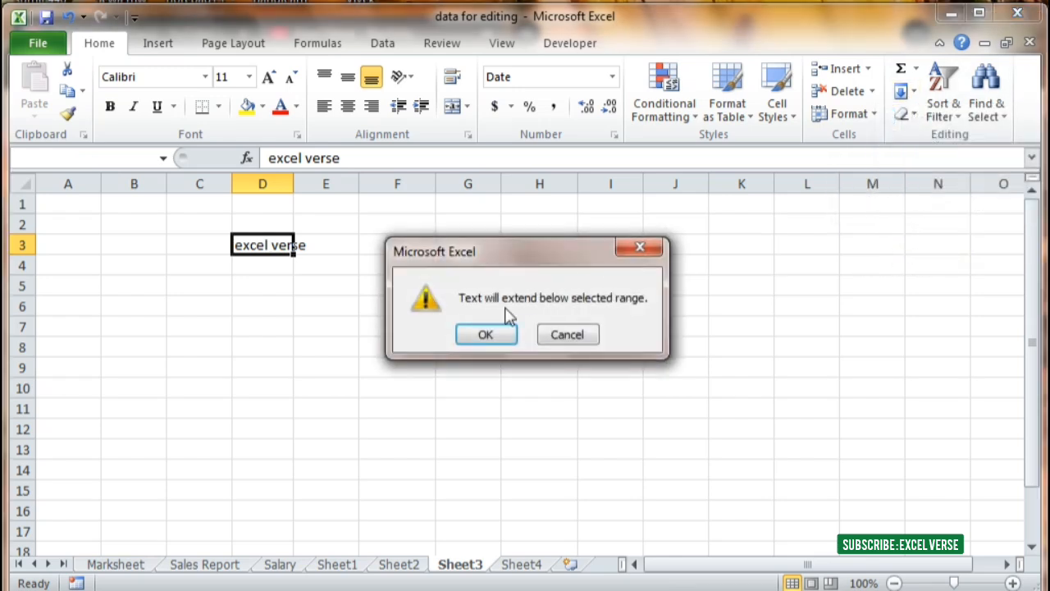
click(486, 331)
click(306, 305)
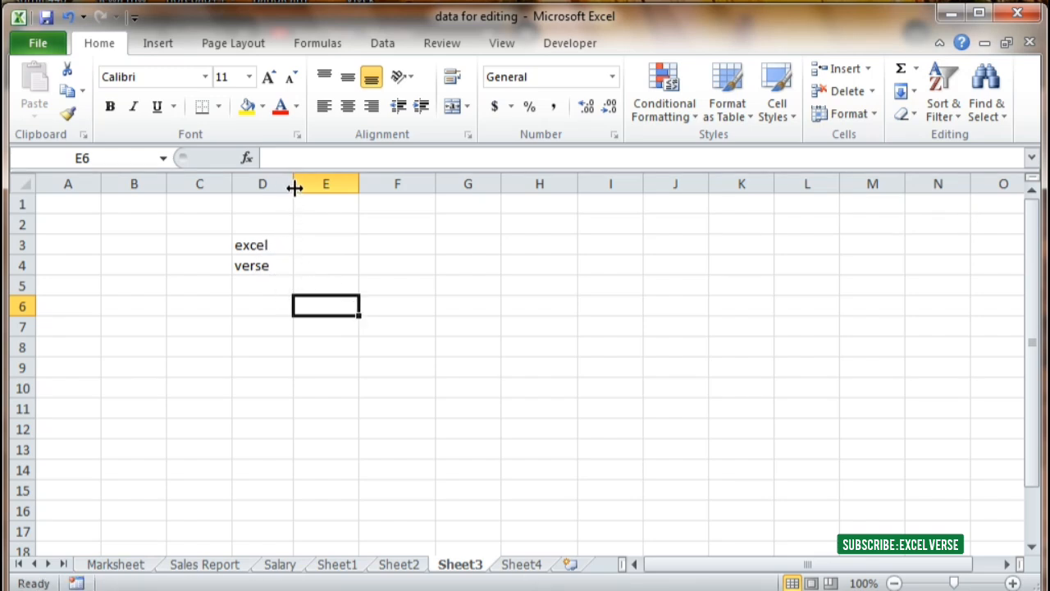
Step: Widen column D and apply Fill Justify to D3:D4 to join the two words in one cell
drag(294, 188, 336, 193)
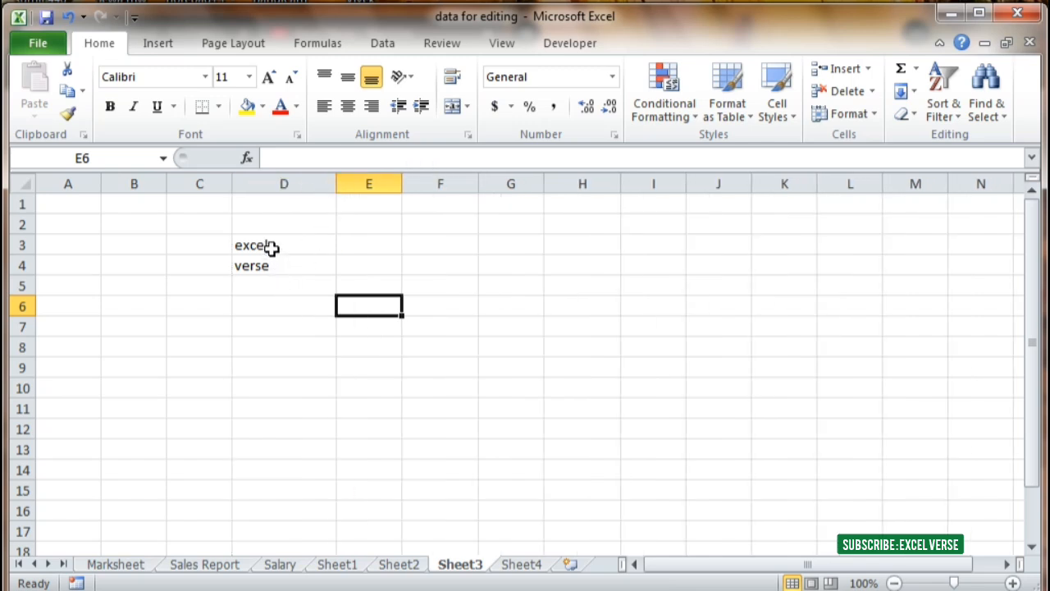
drag(270, 248, 270, 265)
click(915, 93)
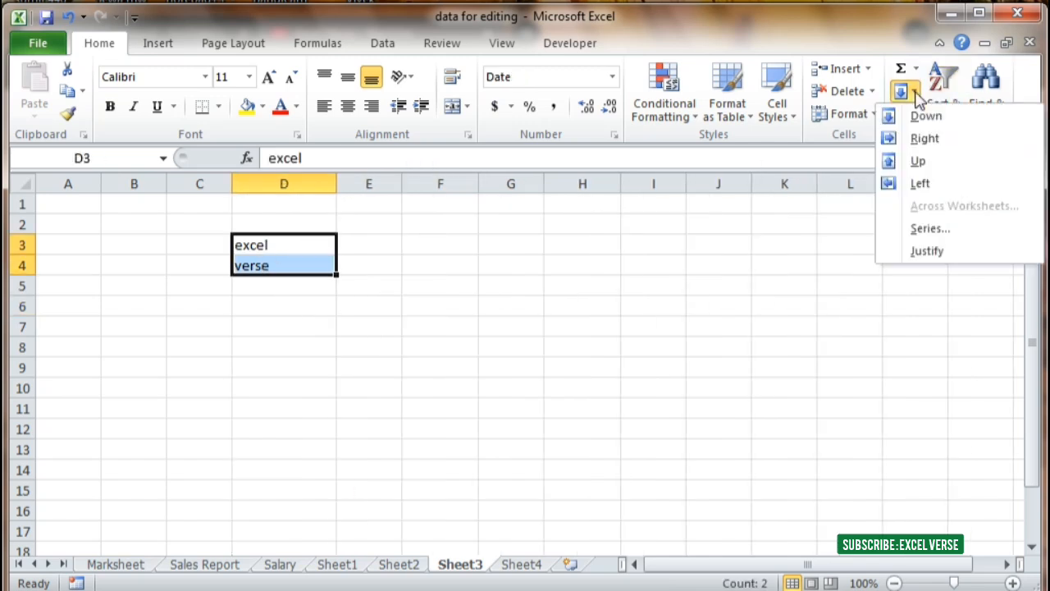
click(935, 251)
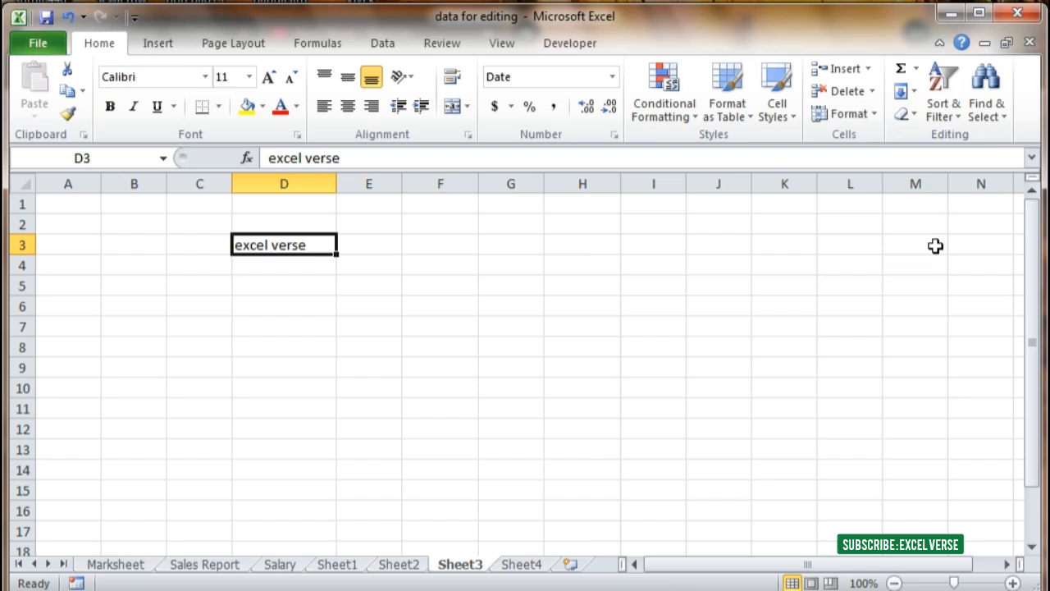
click(323, 267)
click(915, 91)
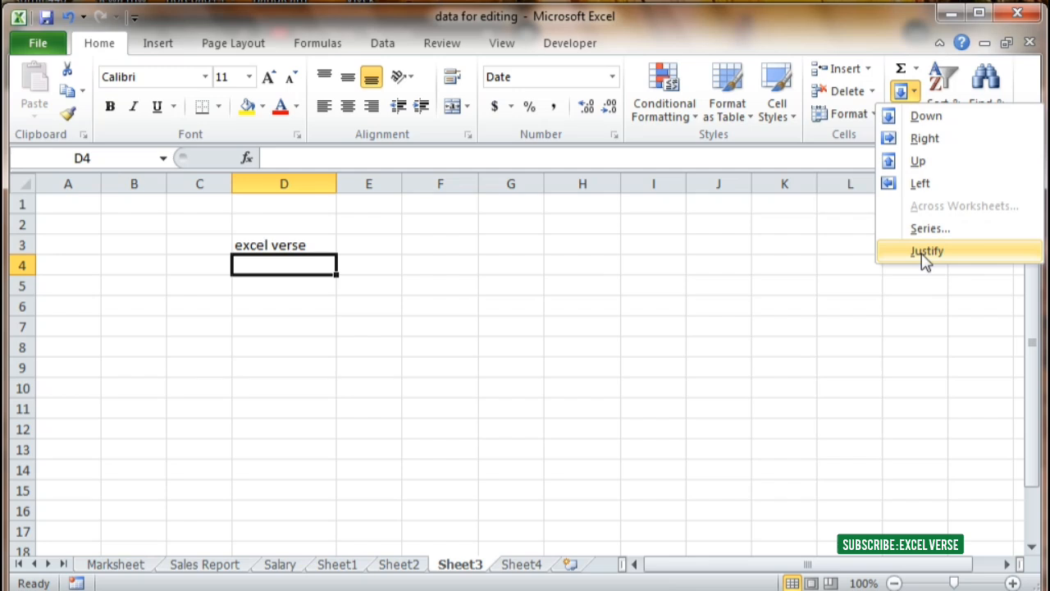
click(416, 275)
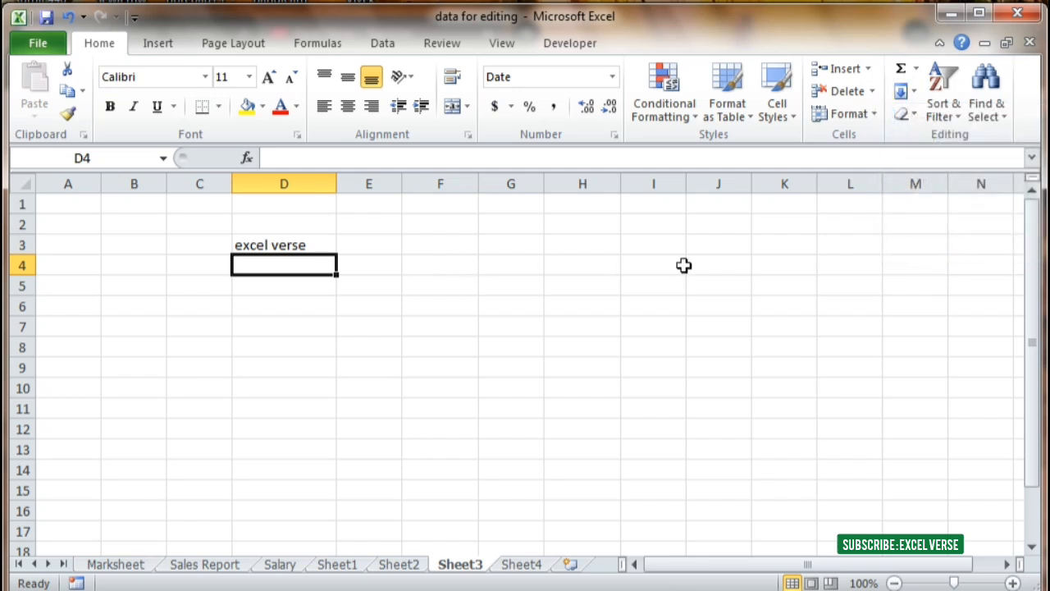
click(905, 113)
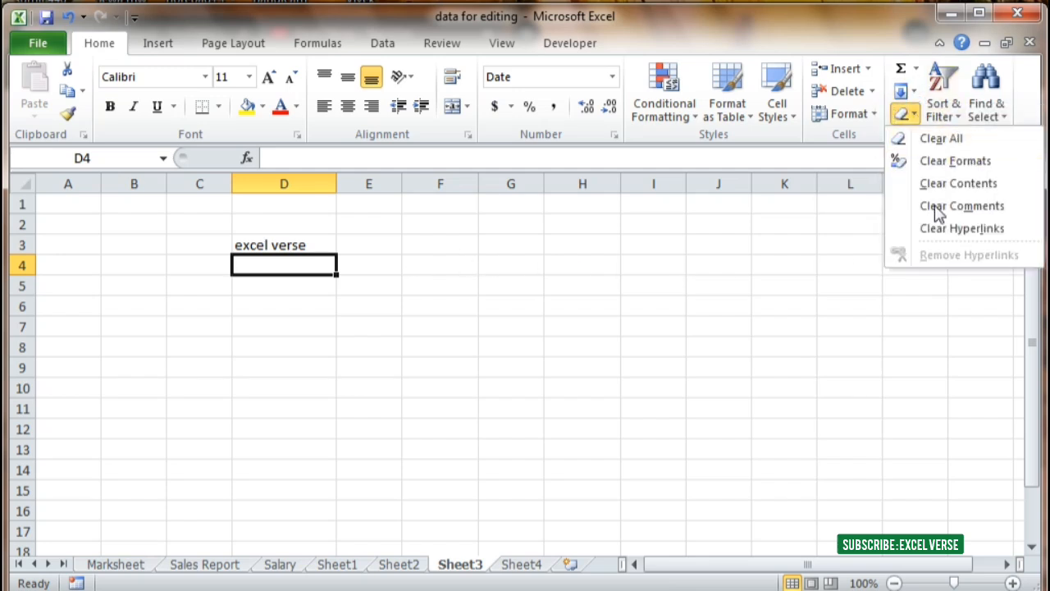
click(483, 345)
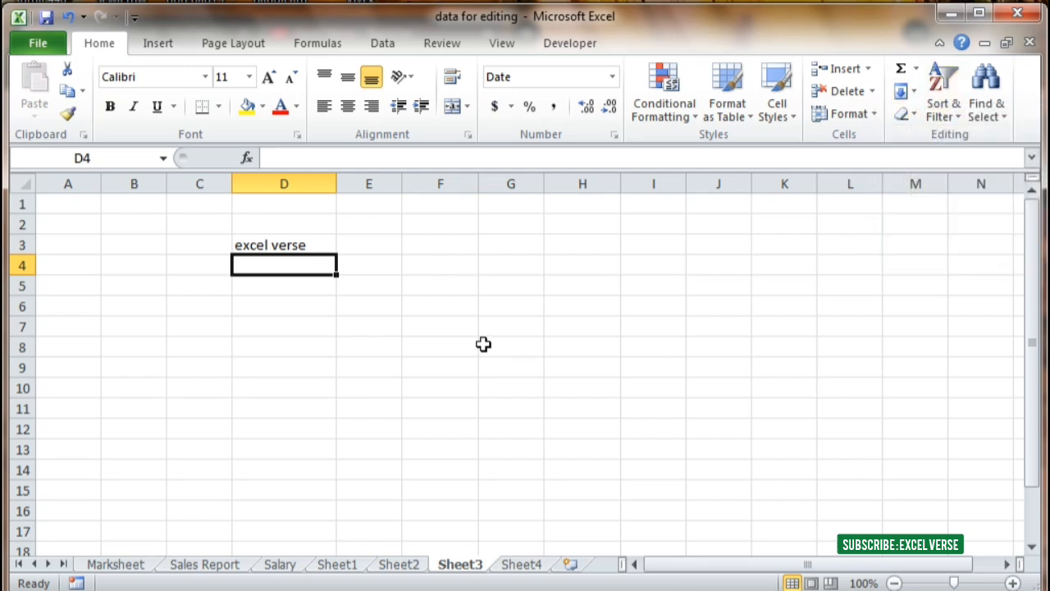
click(905, 113)
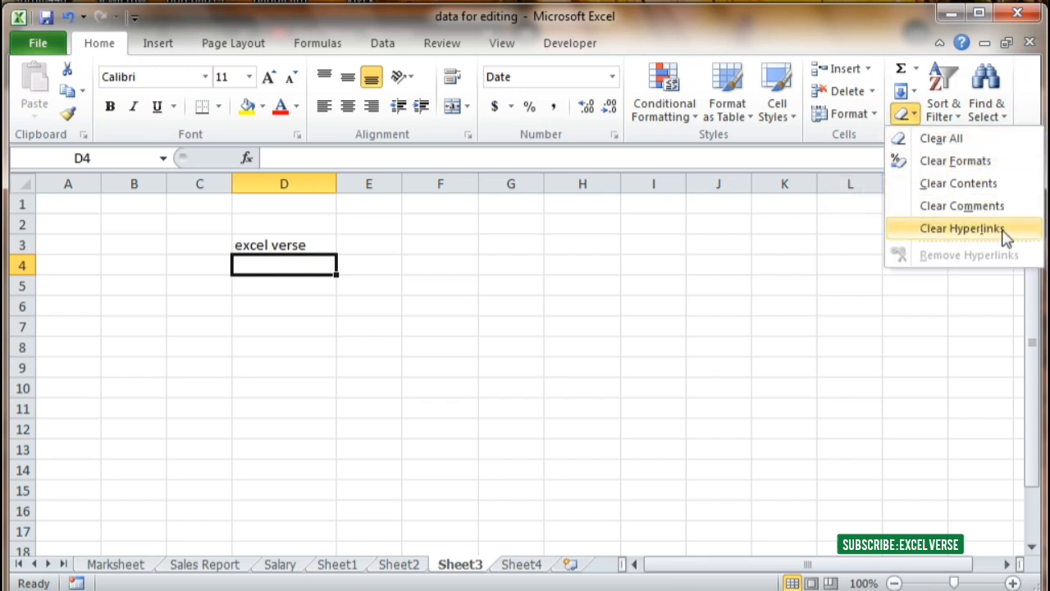
click(547, 300)
click(548, 304)
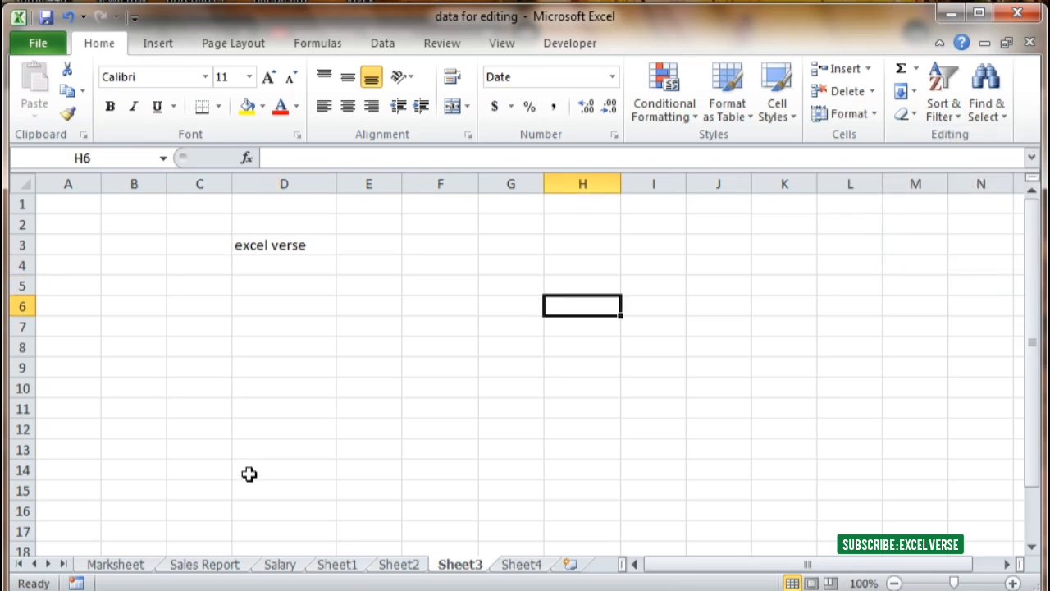
Step: Switch to the Marksheet worksheet and select cell F10 in the marks table
click(285, 567)
click(216, 566)
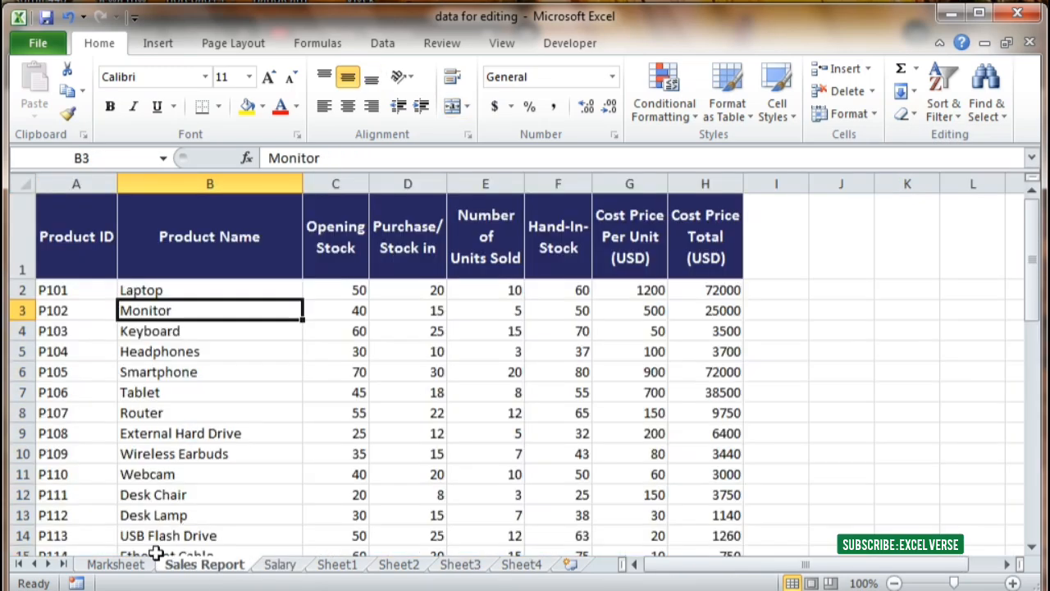
click(136, 567)
click(382, 449)
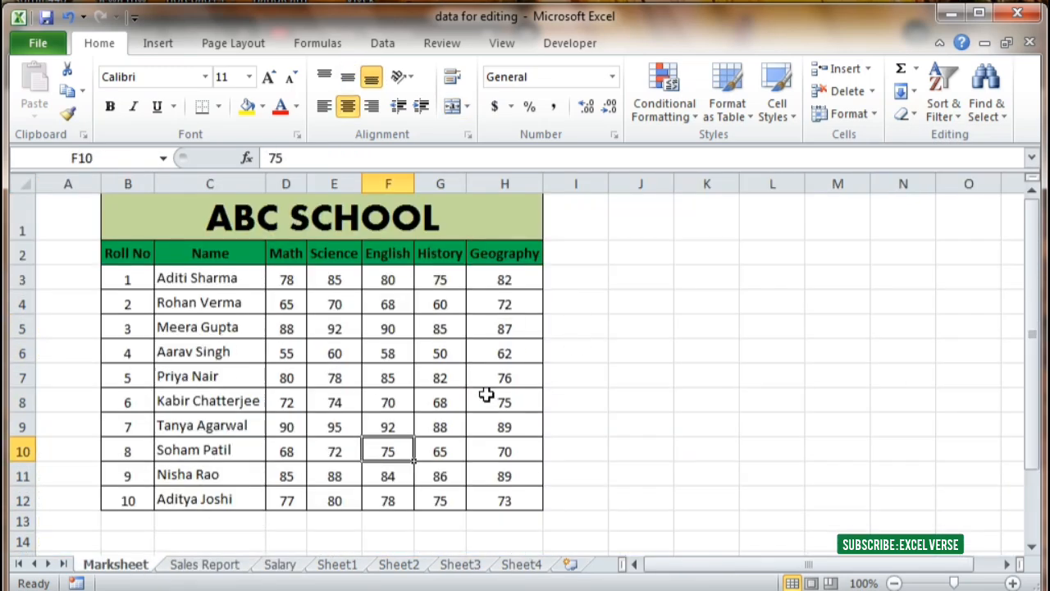
drag(534, 497, 400, 244)
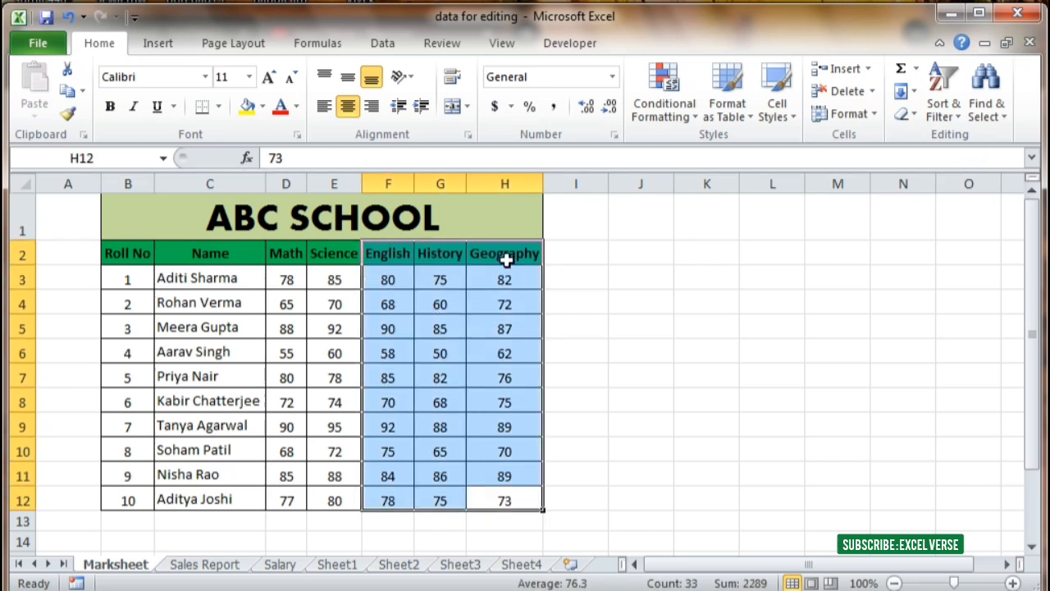
click(905, 114)
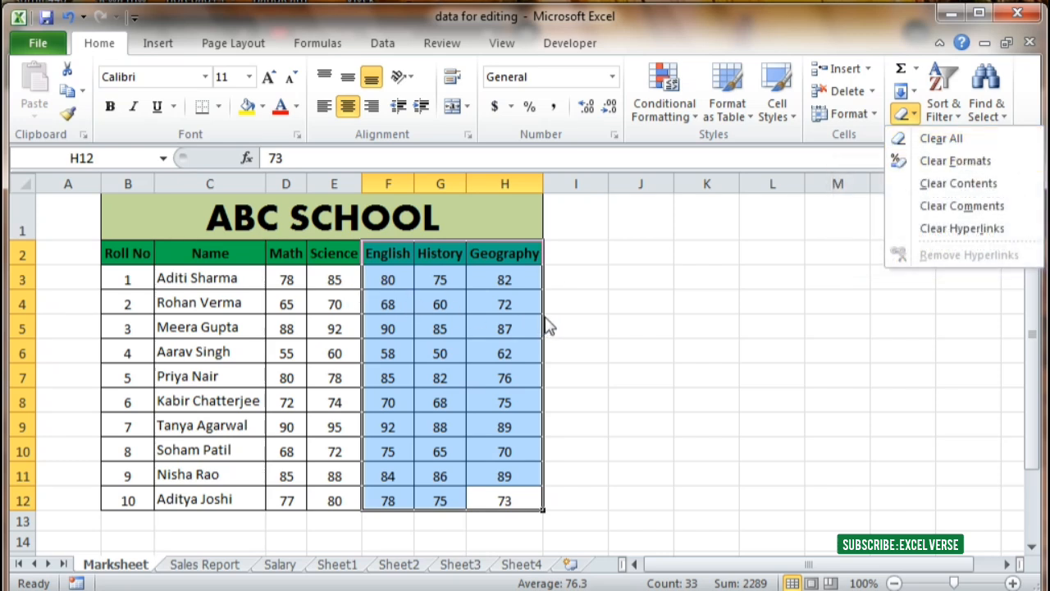
click(499, 300)
click(440, 280)
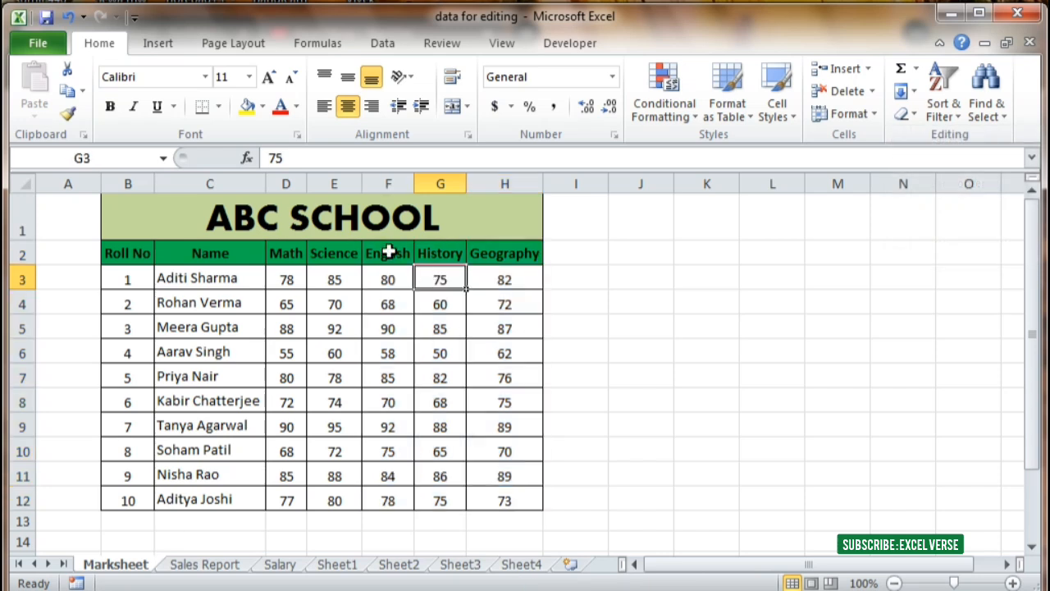
Step: Delete the English, History and Geography entries in F2:H12 including their headers, and undo the deletion
drag(406, 251, 516, 502)
key(ctrl+c)
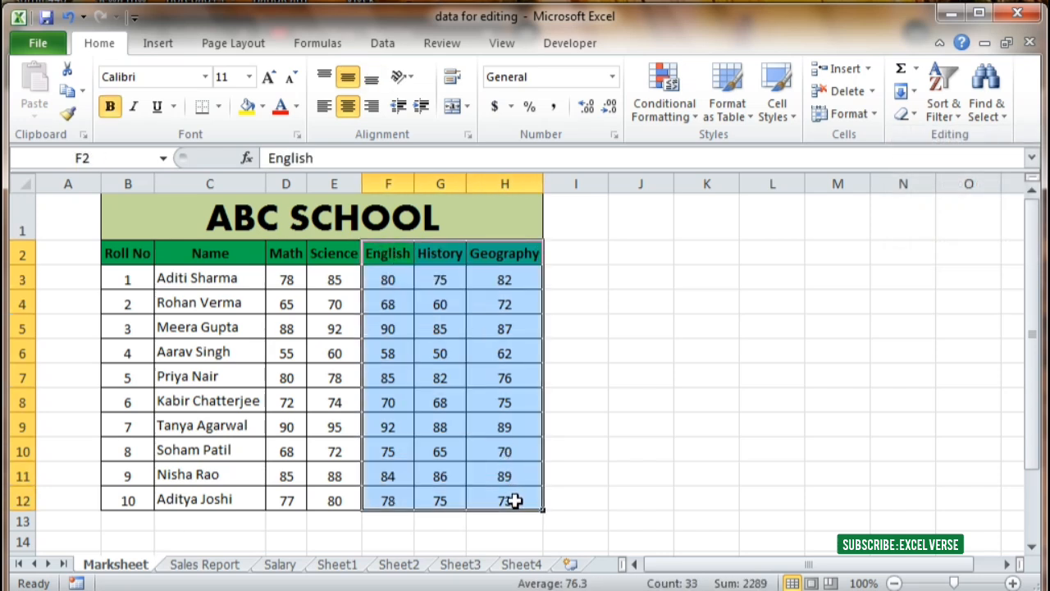
key(Delete)
click(659, 443)
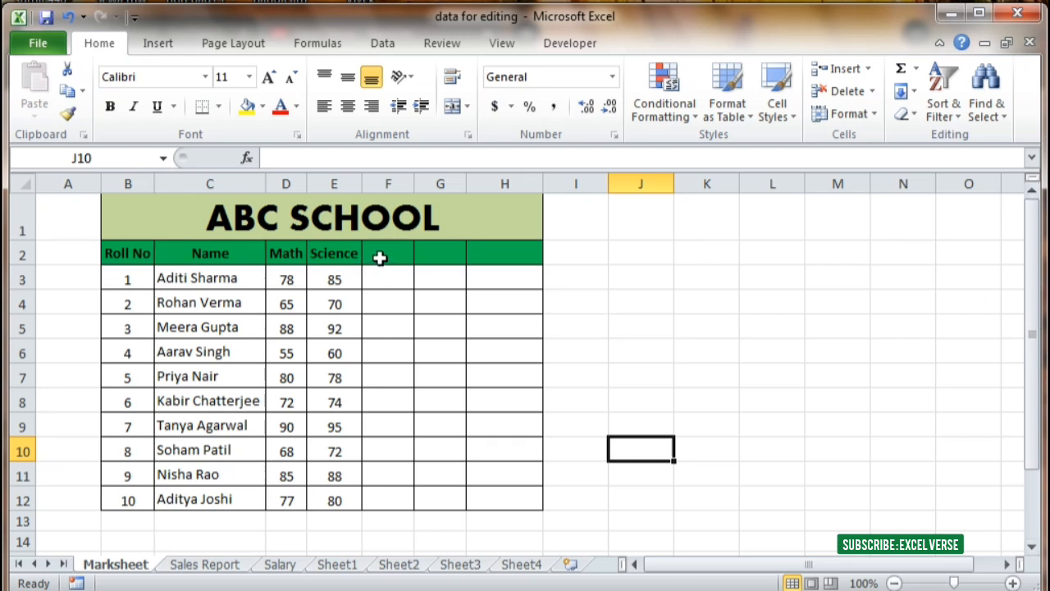
drag(379, 257, 505, 496)
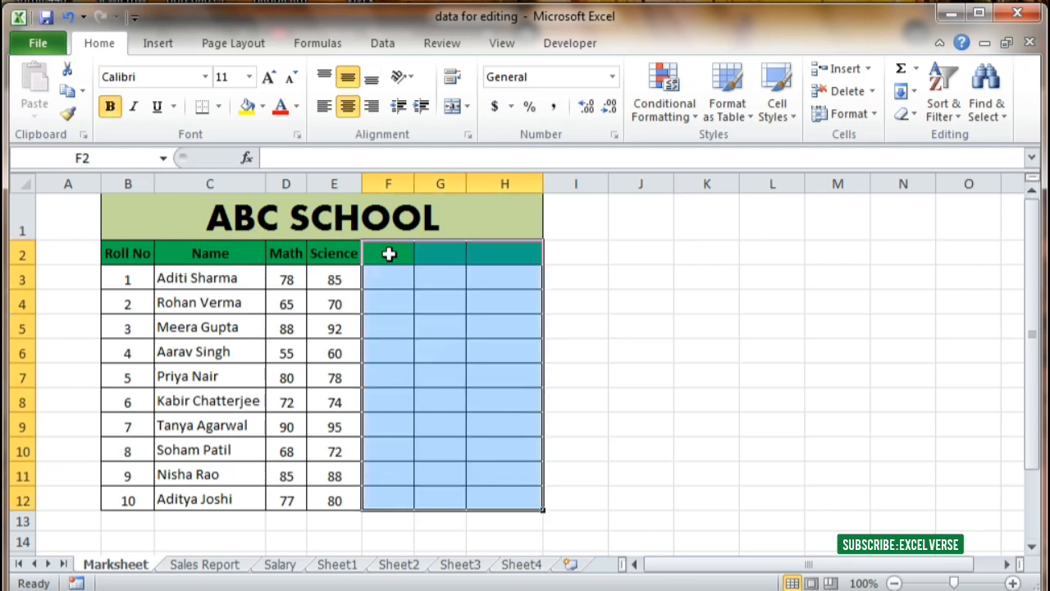
key(ctrl+v)
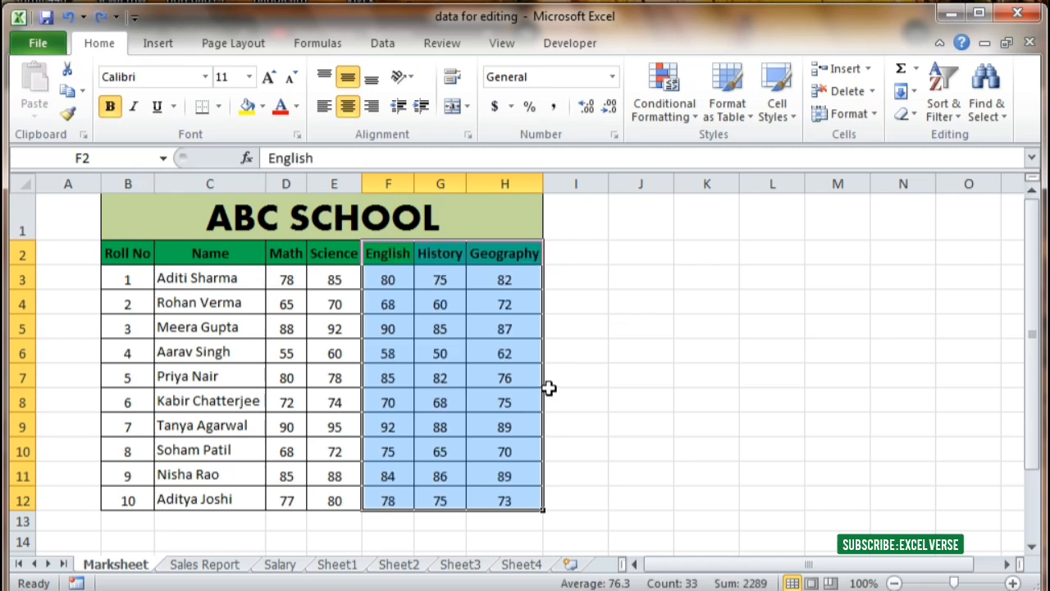
Step: Apply Clear All to F2:H12 to remove both data and formatting, and undo it
click(909, 115)
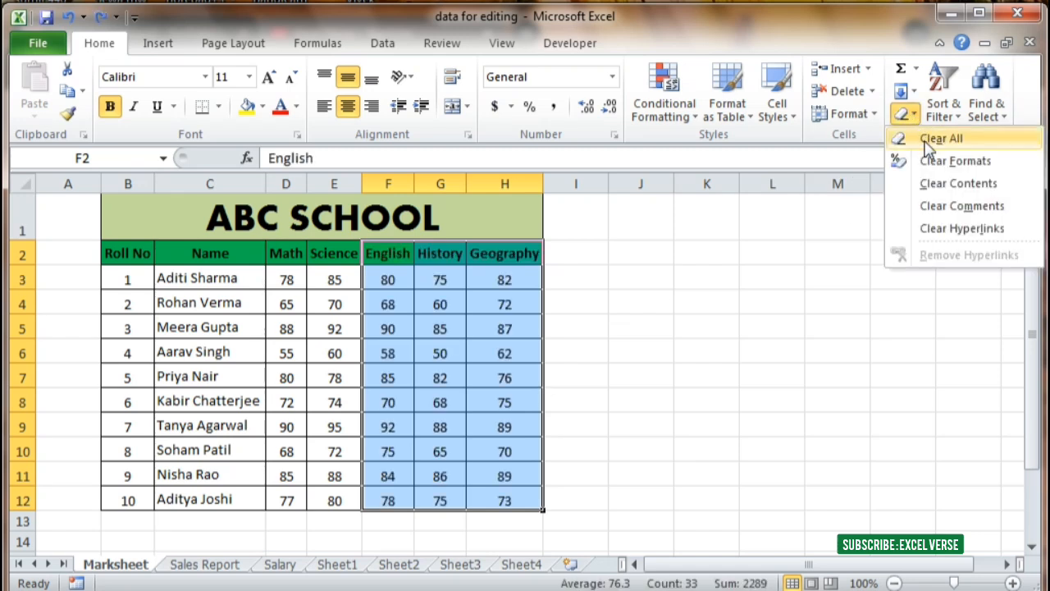
click(934, 141)
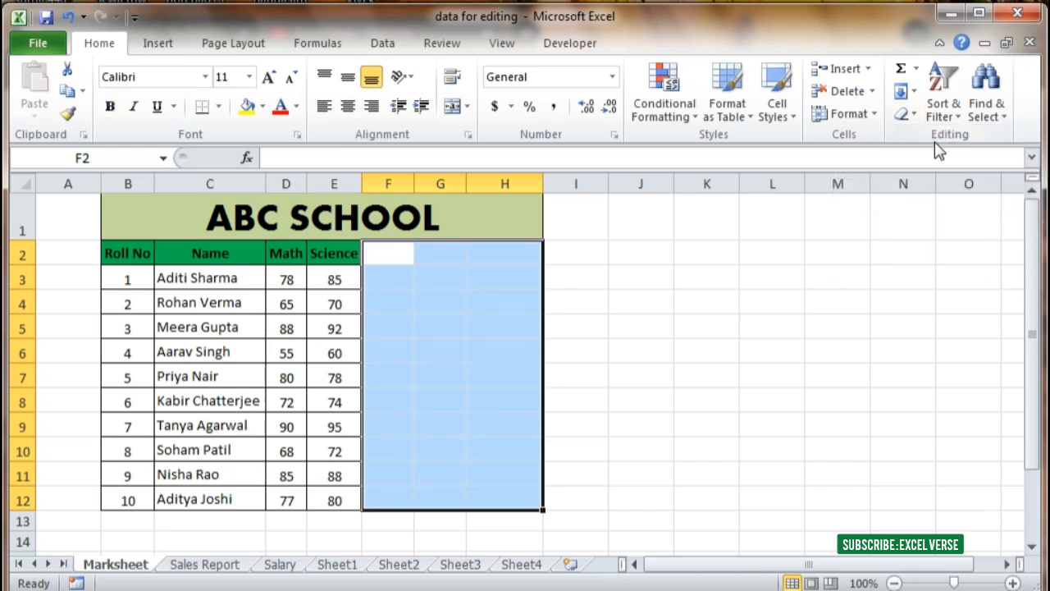
click(730, 325)
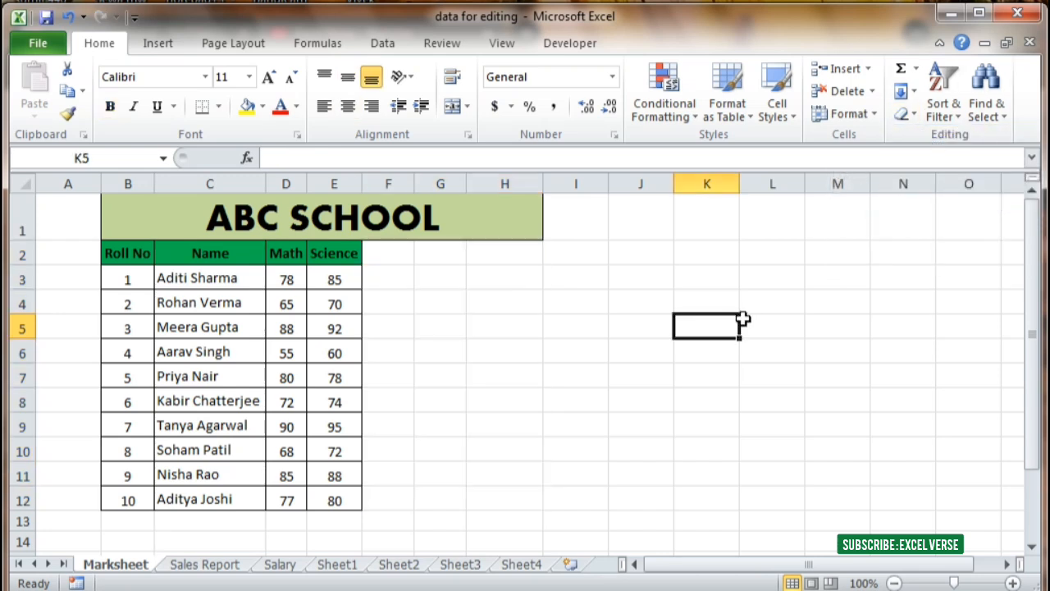
key(ctrl+z)
Step: Apply Clear Formats to F2:H12 to strip only the formatting, and undo it
click(906, 114)
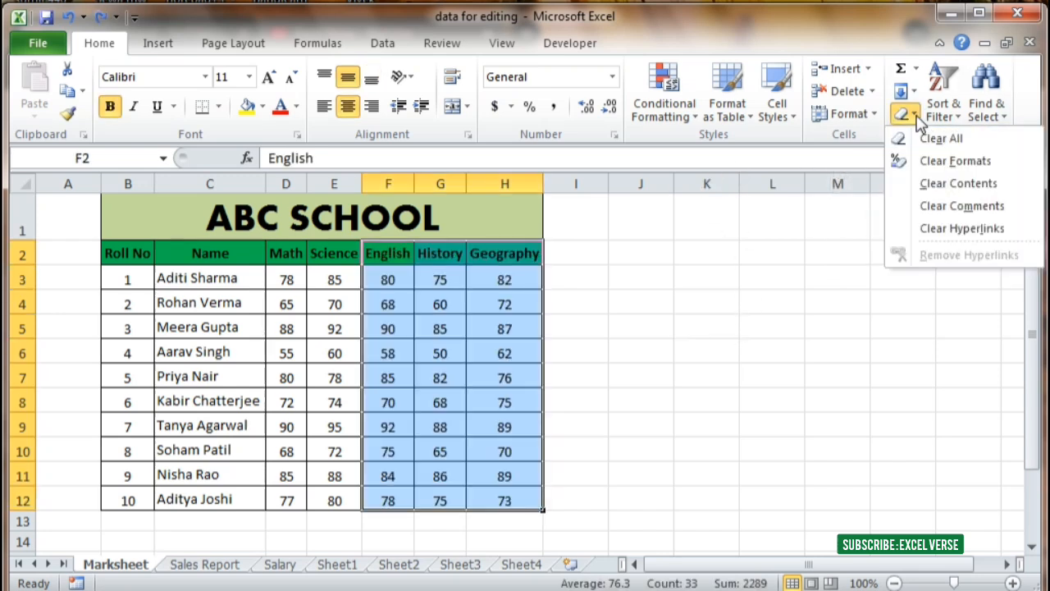
click(996, 162)
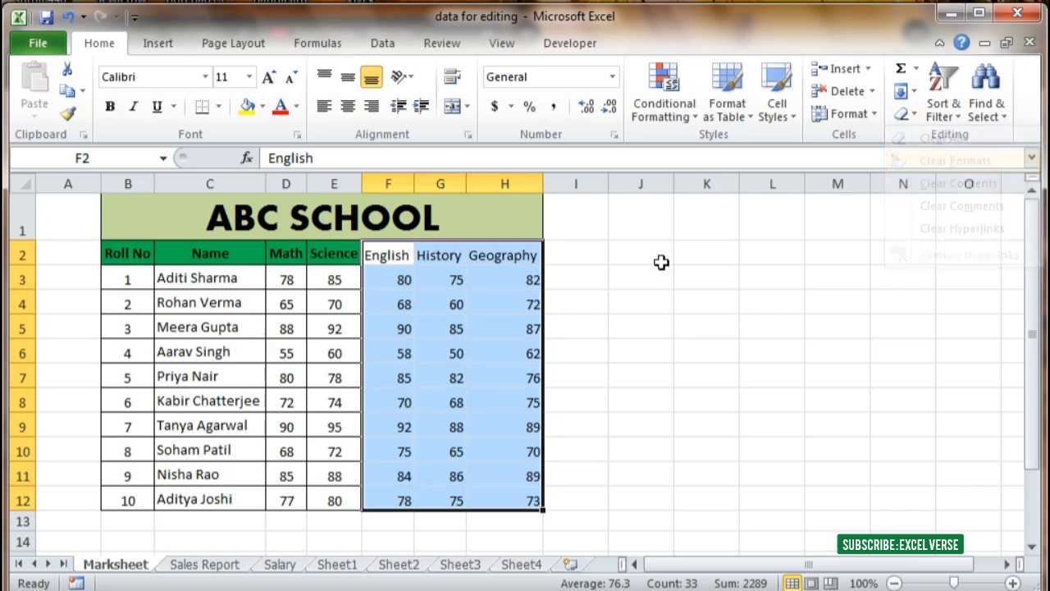
click(613, 300)
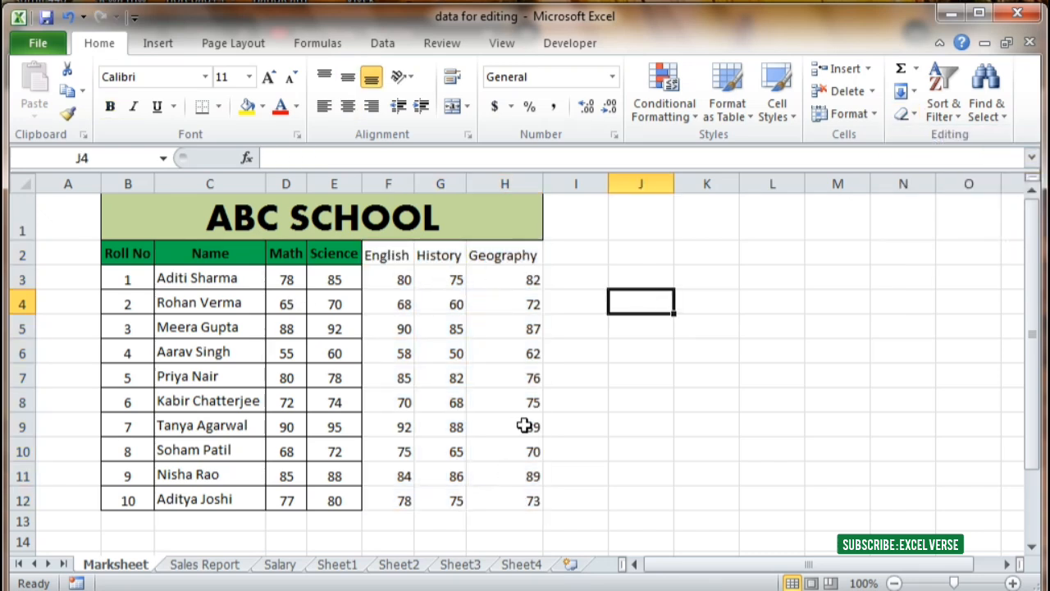
key(ctrl+z)
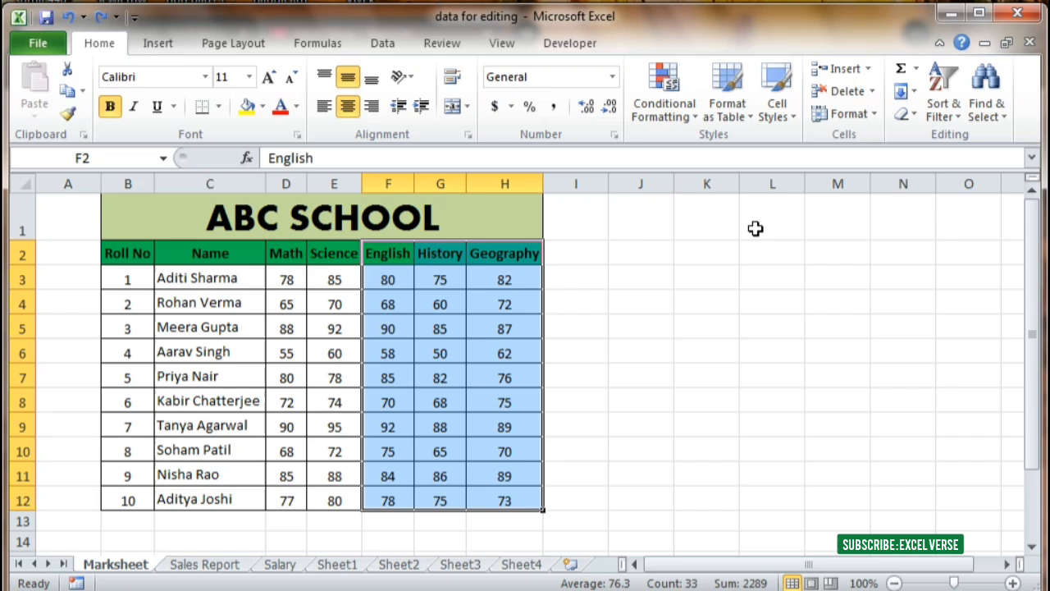
Step: Apply Clear Contents to F2:H12 to remove only the values, and undo it
click(905, 113)
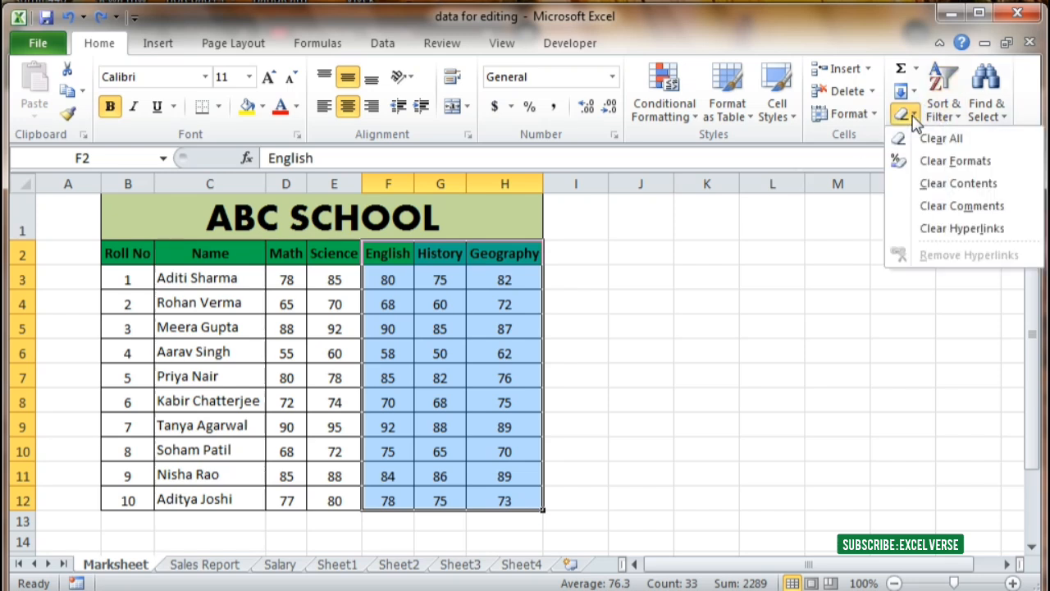
click(959, 184)
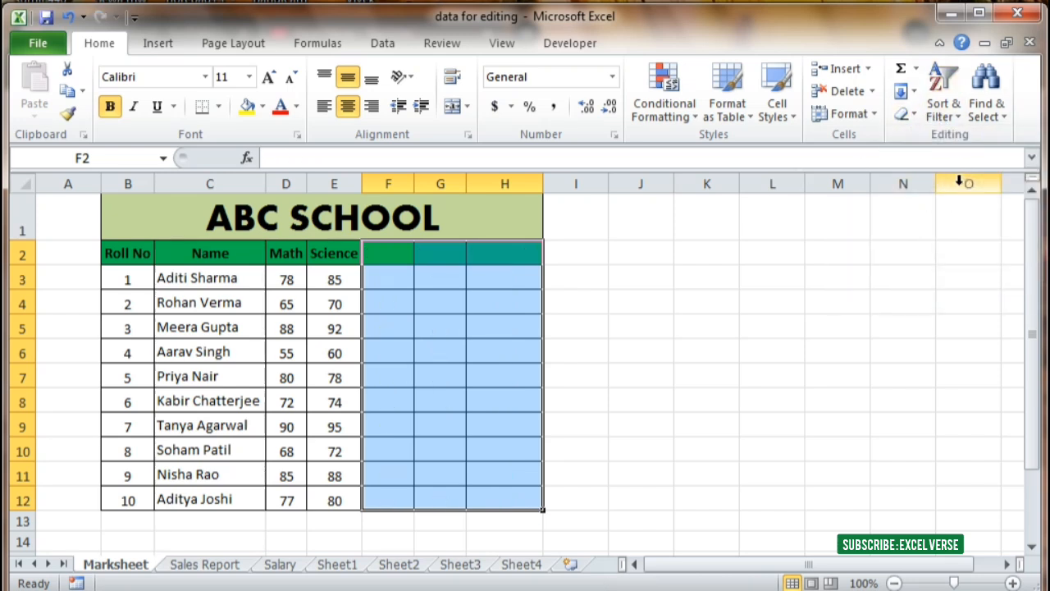
key(ctrl+z)
Step: Switch to the Sales Report worksheet and look through its product rows
click(911, 123)
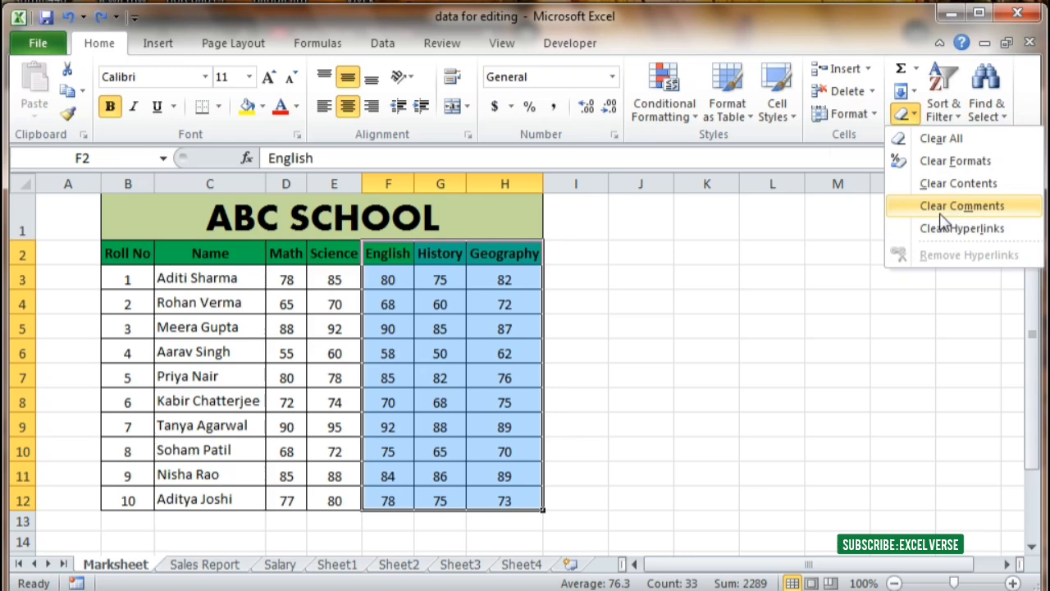
click(205, 564)
click(373, 371)
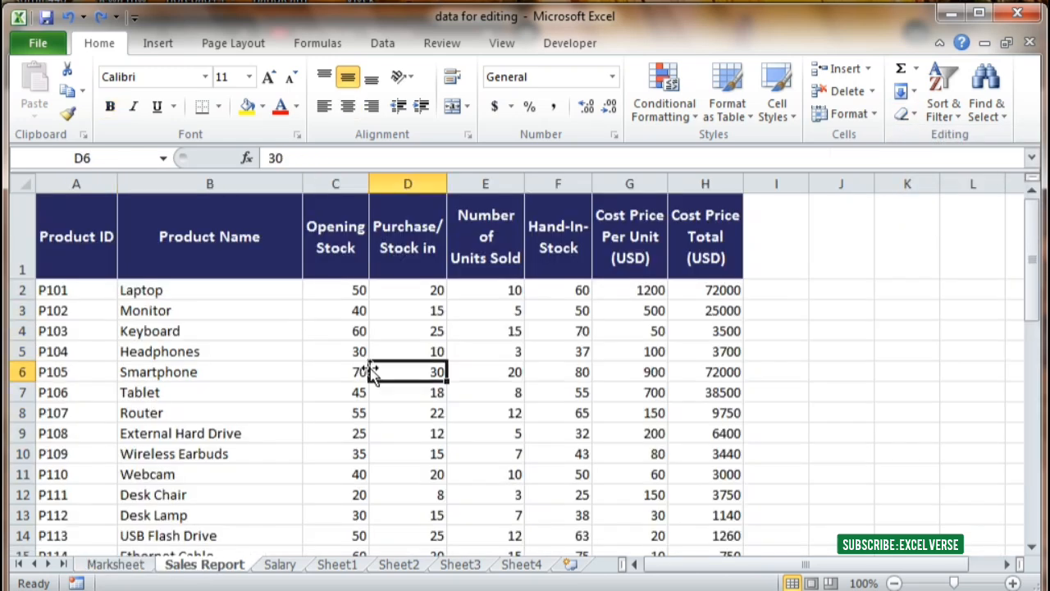
click(379, 412)
click(386, 475)
click(275, 515)
scroll(253, 461, down, 6)
scroll(254, 458, up, 6)
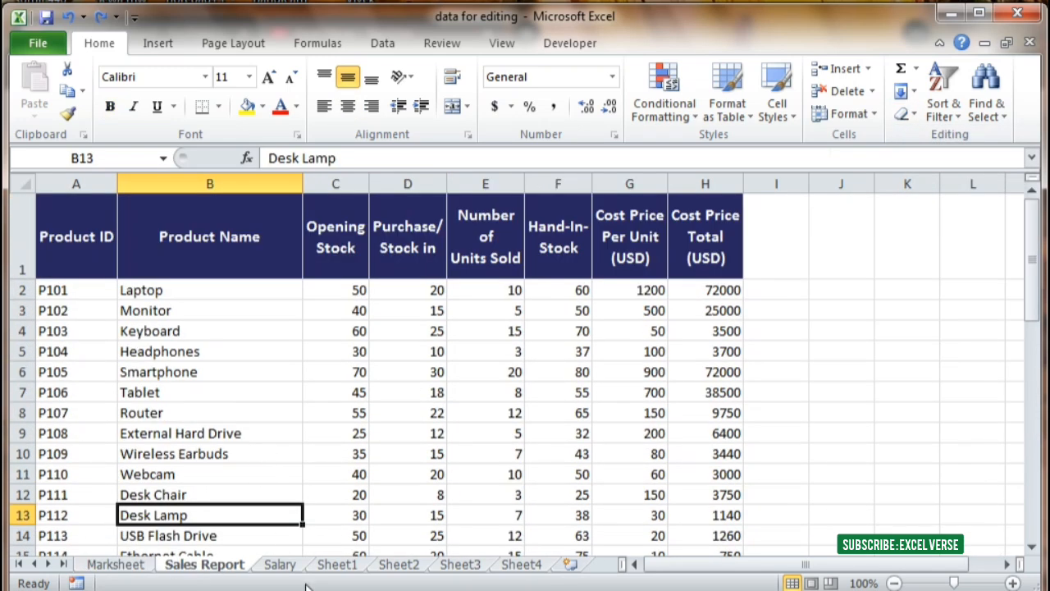
Step: Look through the Salary, Sheet1 and Sales Report worksheets and return to Marksheet
click(278, 566)
click(341, 570)
click(342, 477)
click(288, 569)
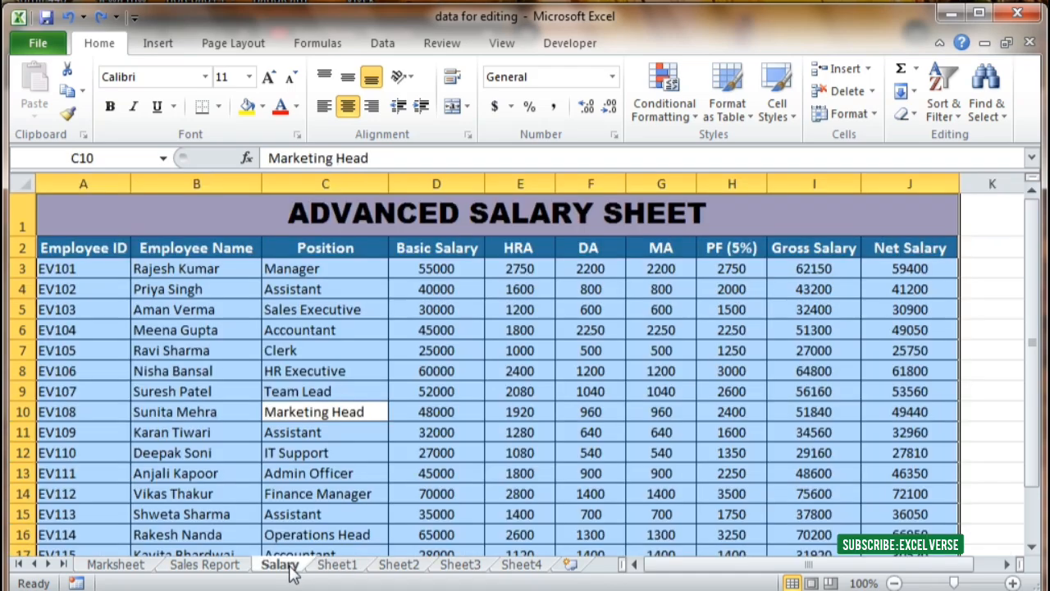
scroll(340, 356, down, 3)
scroll(343, 345, up, 3)
click(345, 343)
click(466, 334)
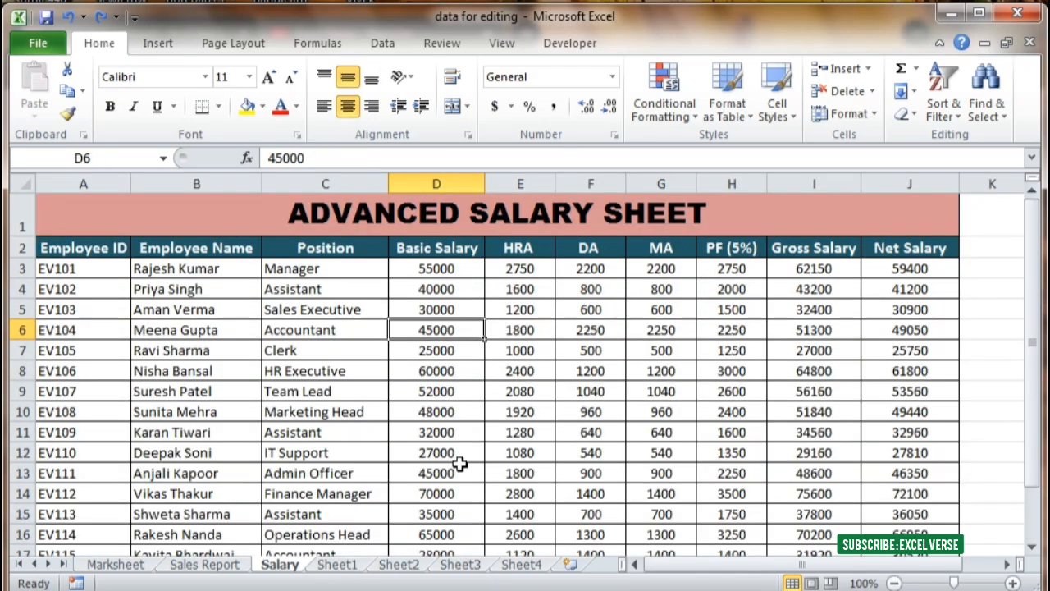
click(337, 565)
click(204, 564)
scroll(256, 339, down, 4)
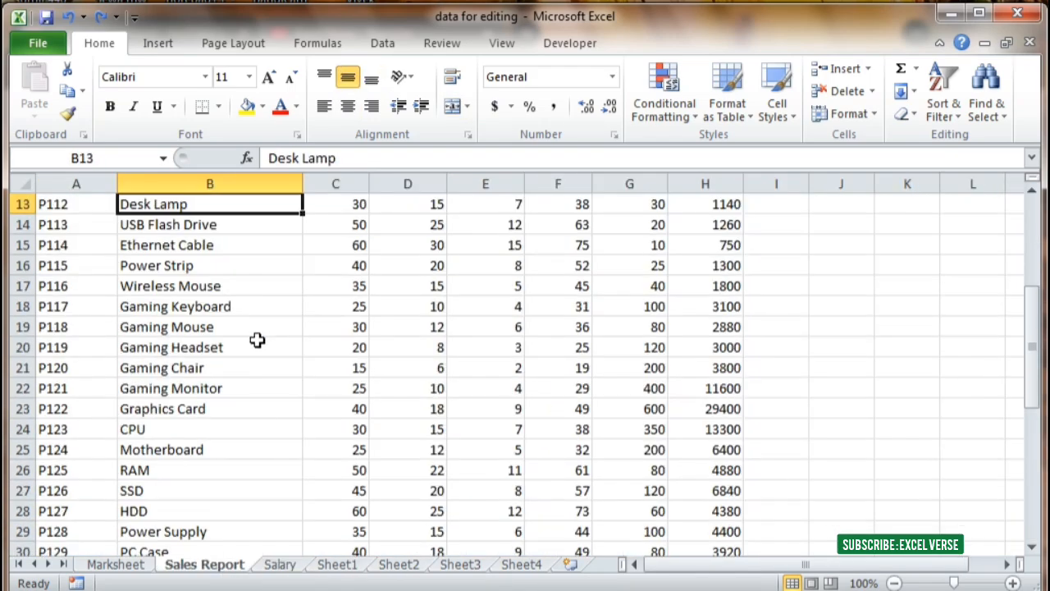
scroll(257, 339, up, 3)
click(136, 564)
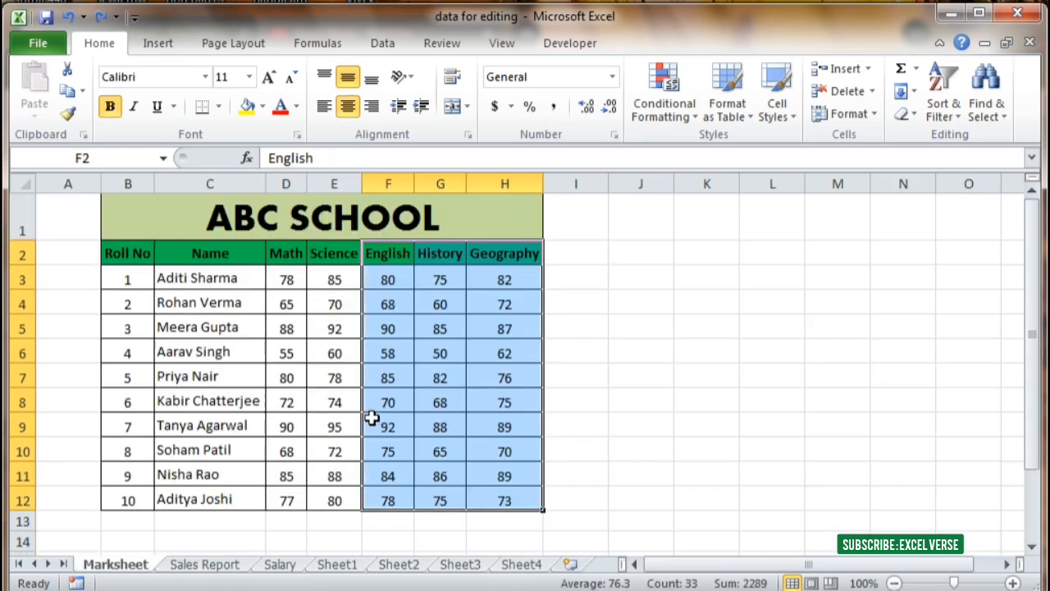
Step: Add a comment reading "fssdfsdfs" to cell G4 in the History column and display it
click(388, 426)
click(421, 305)
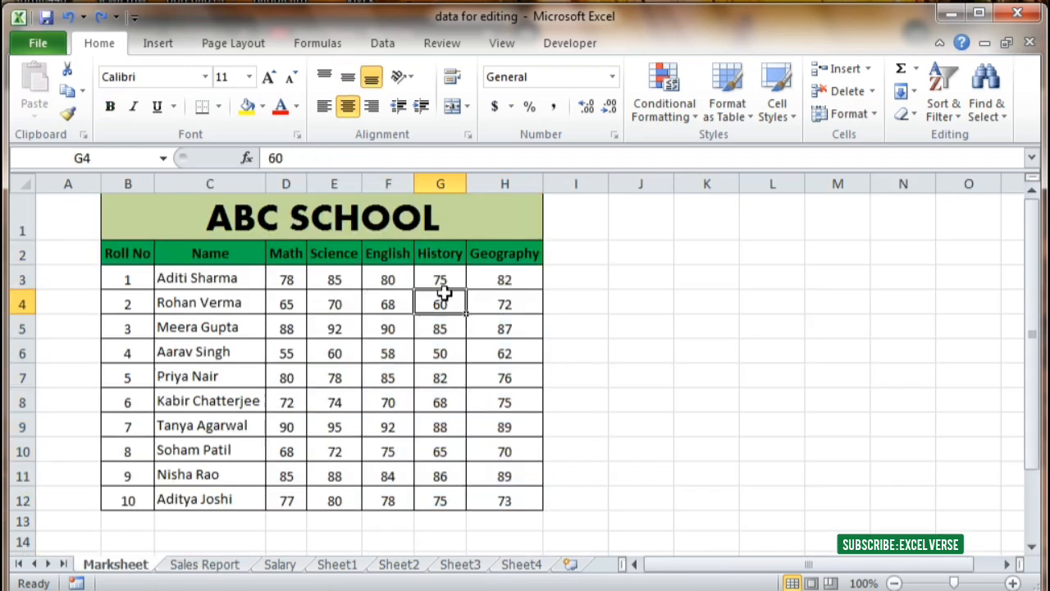
click(443, 45)
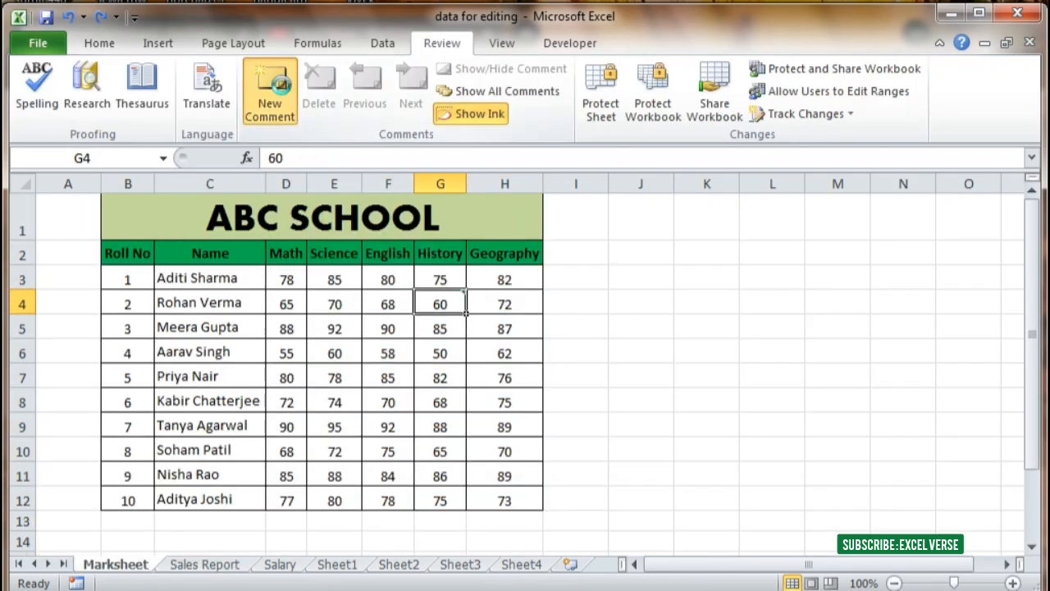
click(270, 86)
text(fssd)
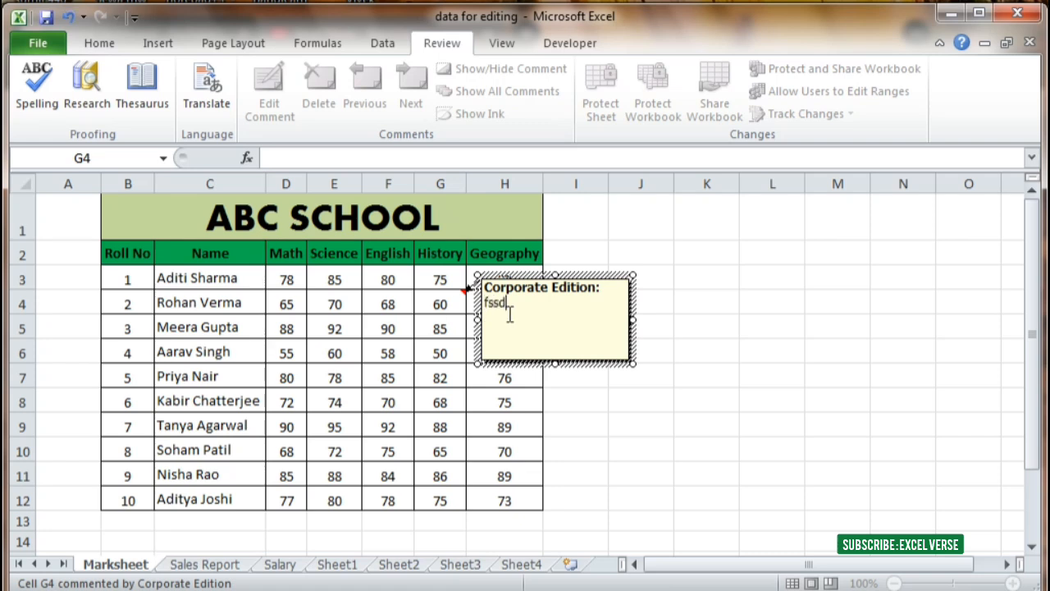
text(fsdfs)
click(434, 347)
click(504, 331)
click(454, 303)
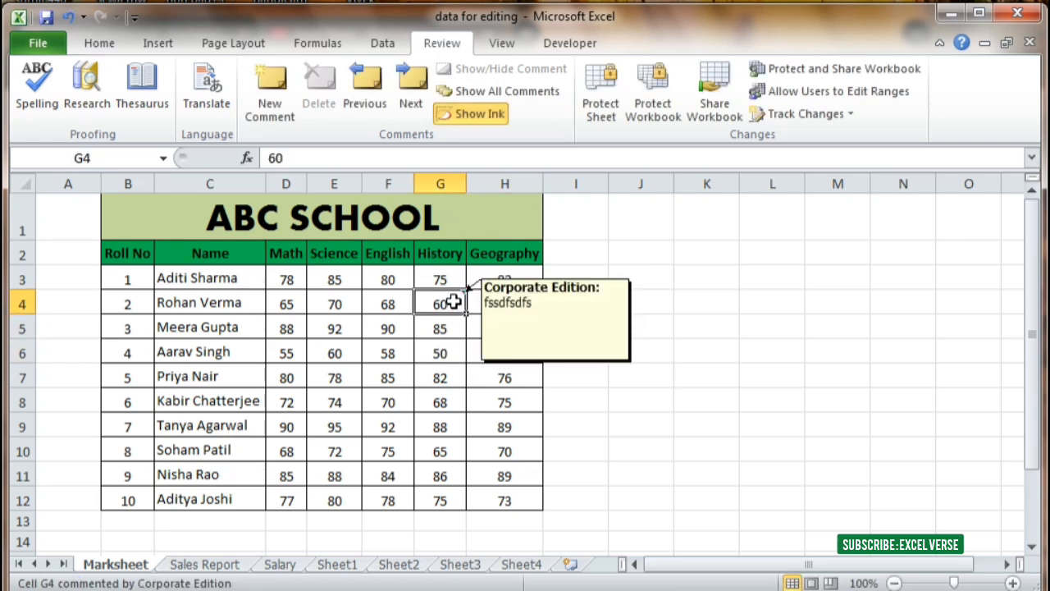
click(461, 381)
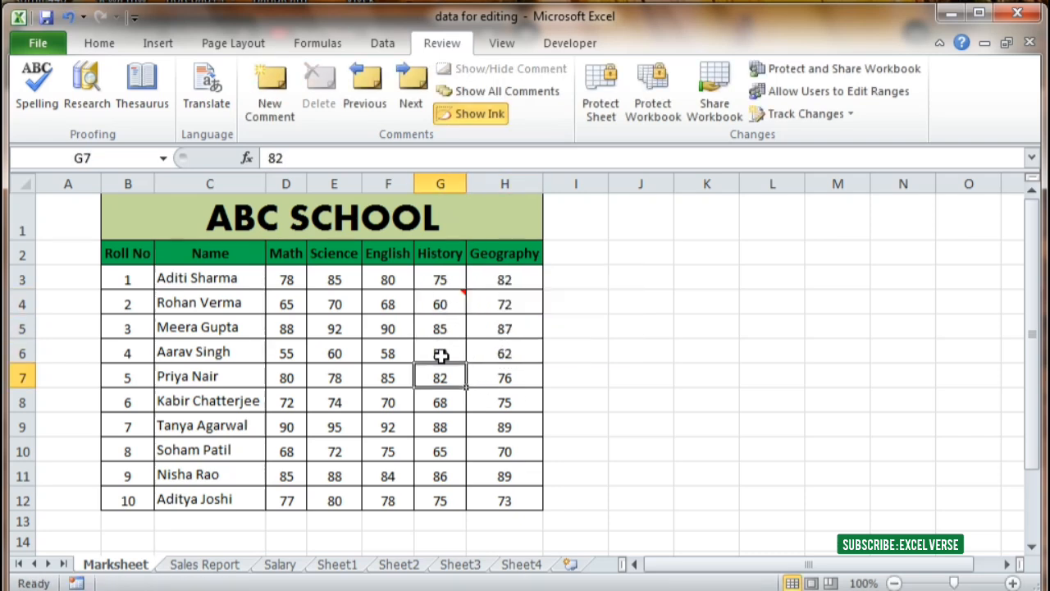
Step: Apply Clear Comments to cell G4 and check that cell for its comment
click(441, 302)
click(97, 43)
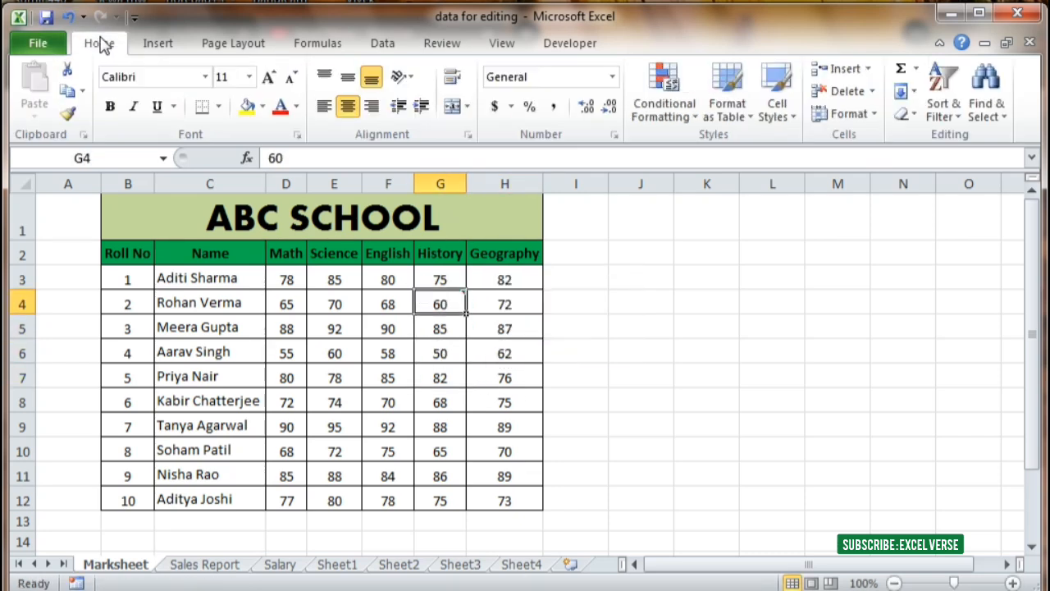
click(909, 115)
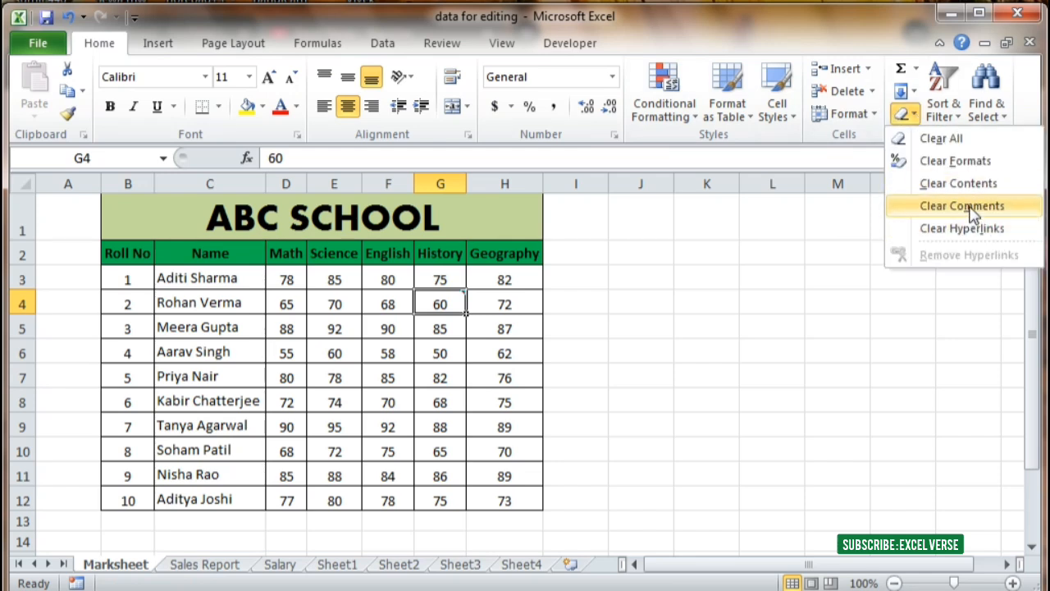
click(971, 210)
click(640, 375)
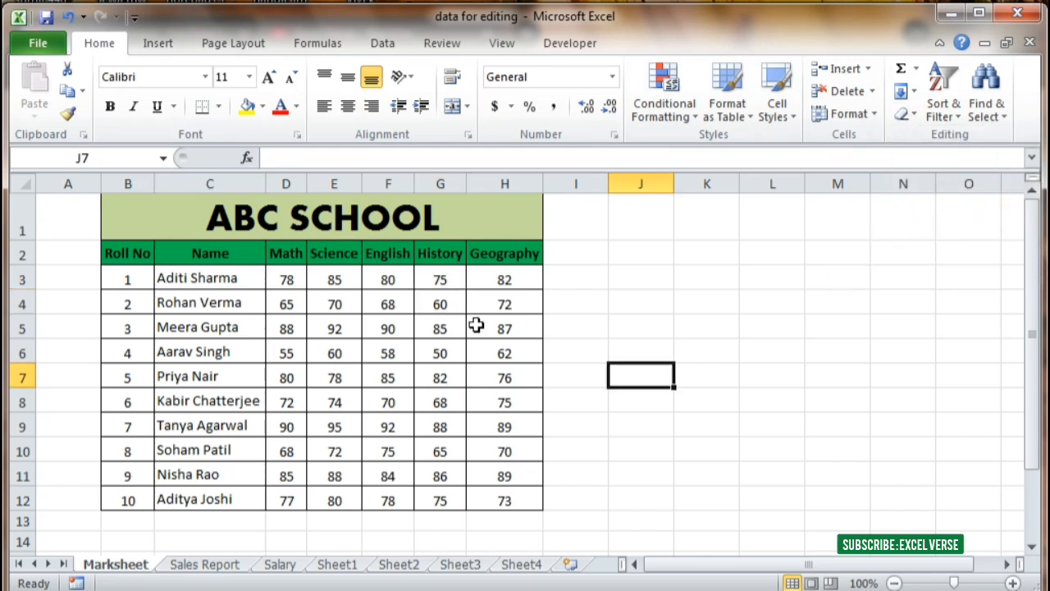
click(438, 302)
click(638, 301)
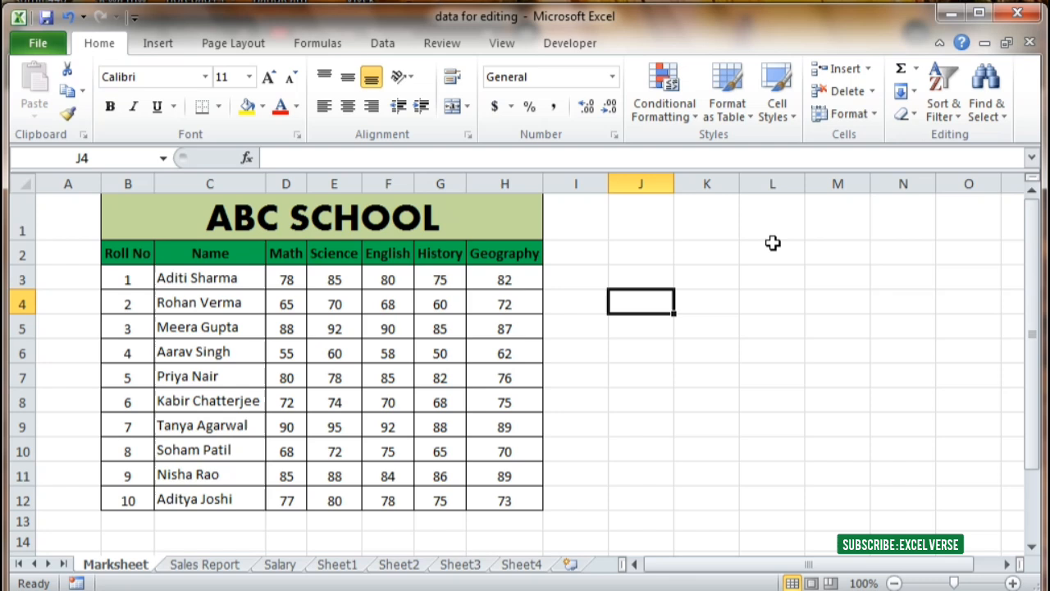
click(906, 114)
click(334, 402)
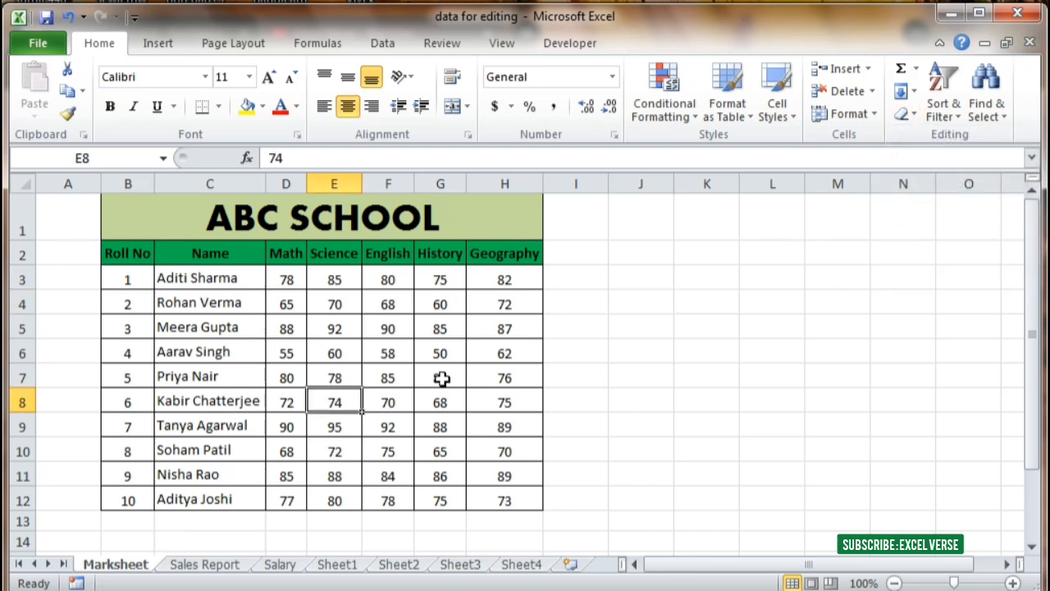
click(440, 377)
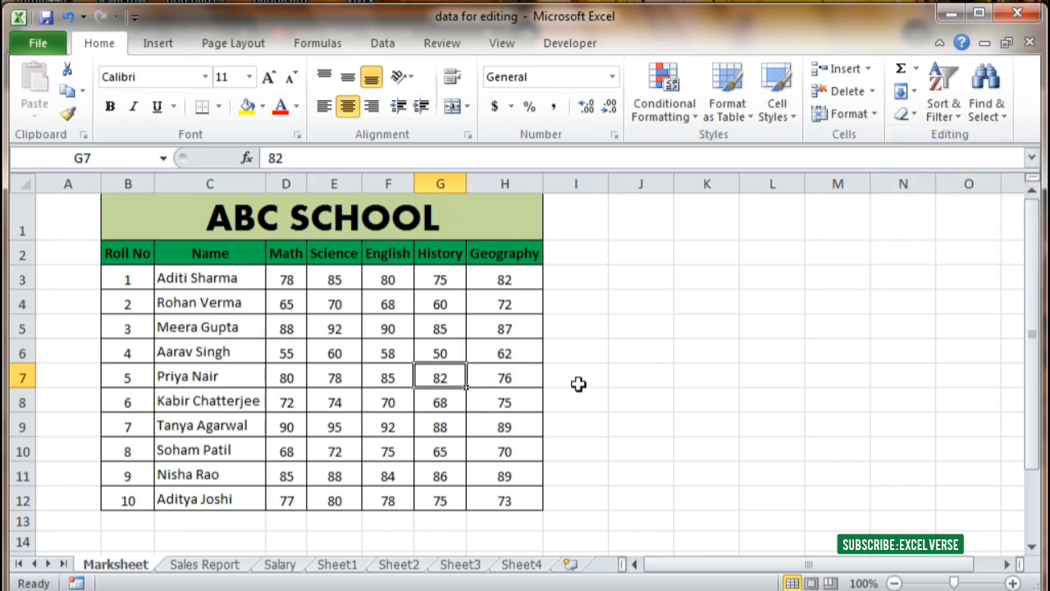
click(509, 359)
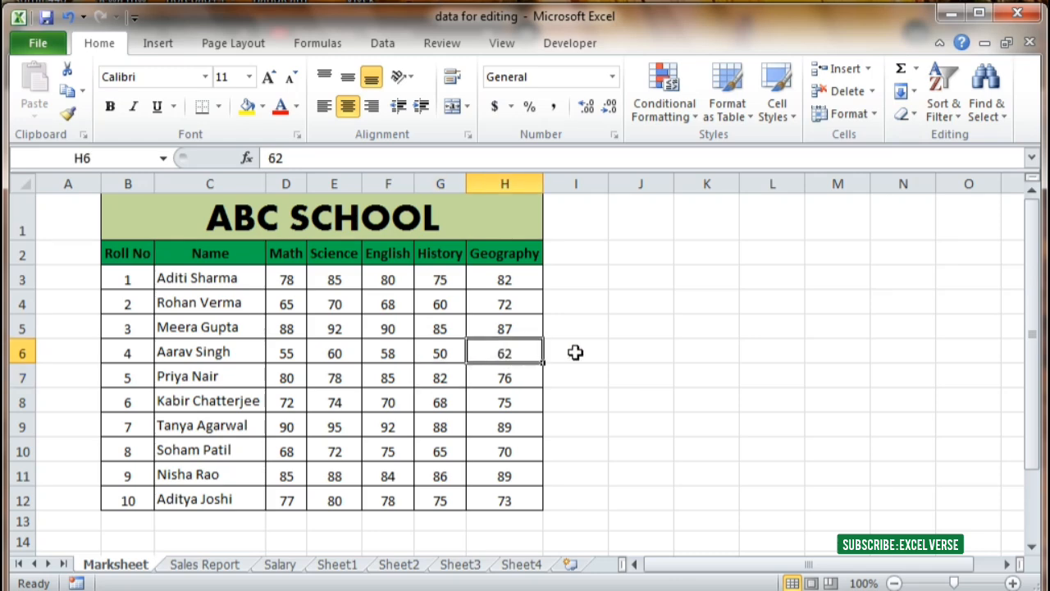
Step: Insert a hyperlink in cell C4 of the Name column that points to the existing SALARY SHEET file
click(215, 305)
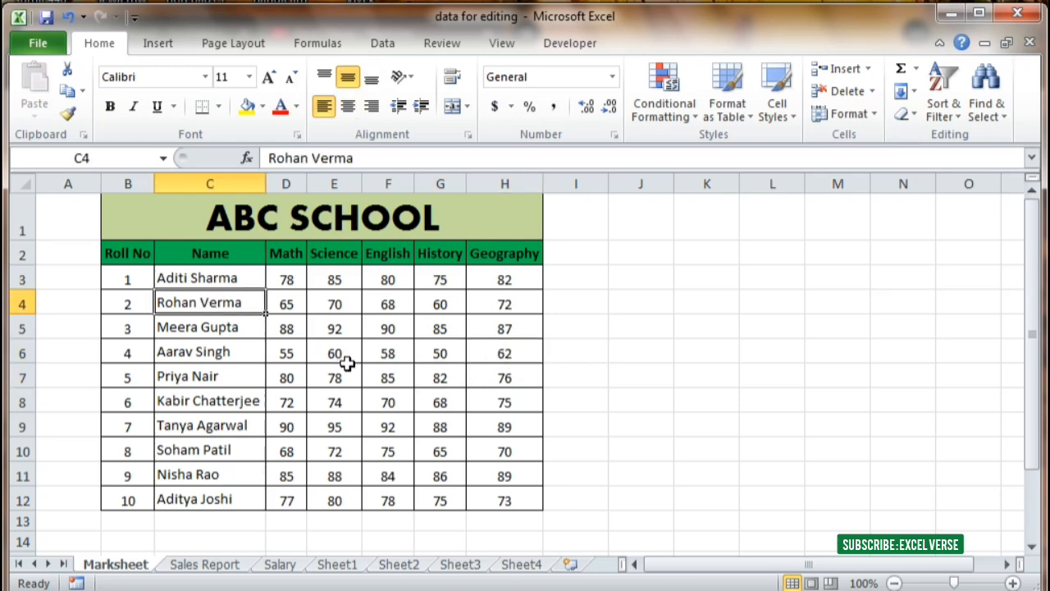
key(ctrl+k)
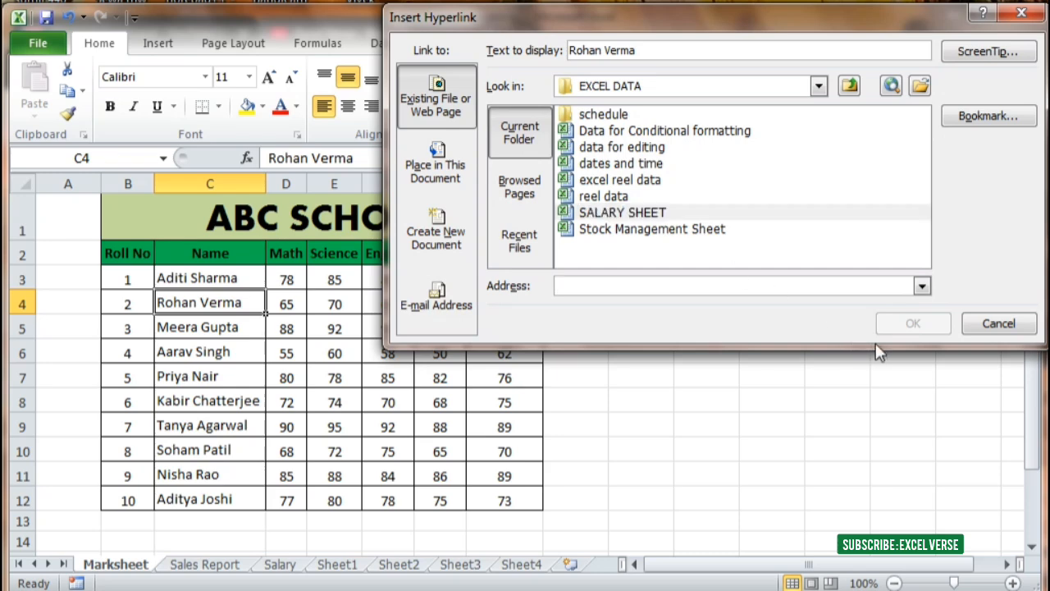
click(622, 212)
click(914, 324)
click(684, 368)
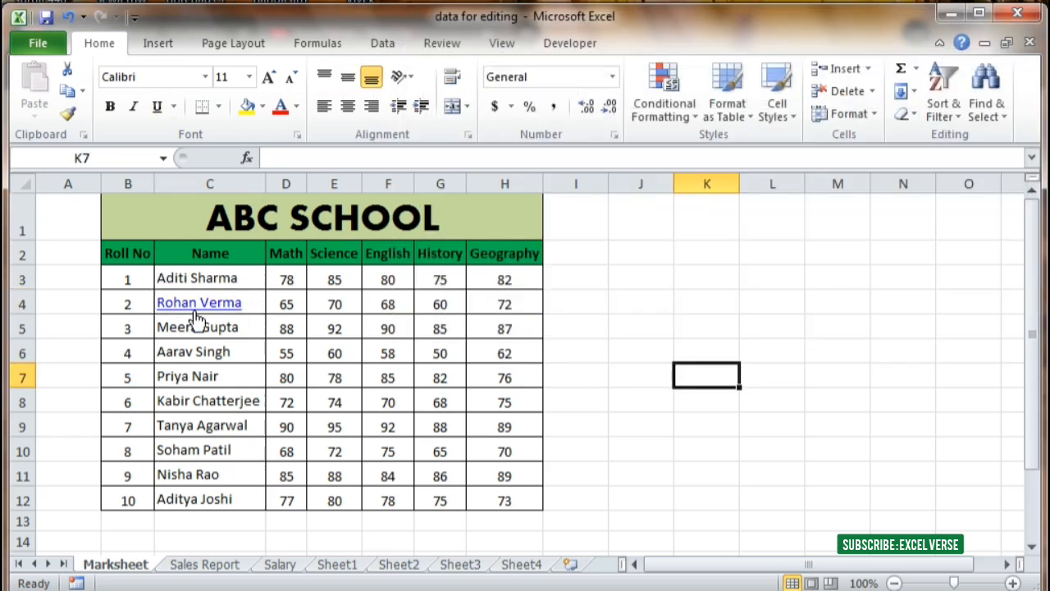
Step: Follow the hyperlink in cell C4 to the SALARY SHEET workbook, close that workbook and reselect C4
click(200, 303)
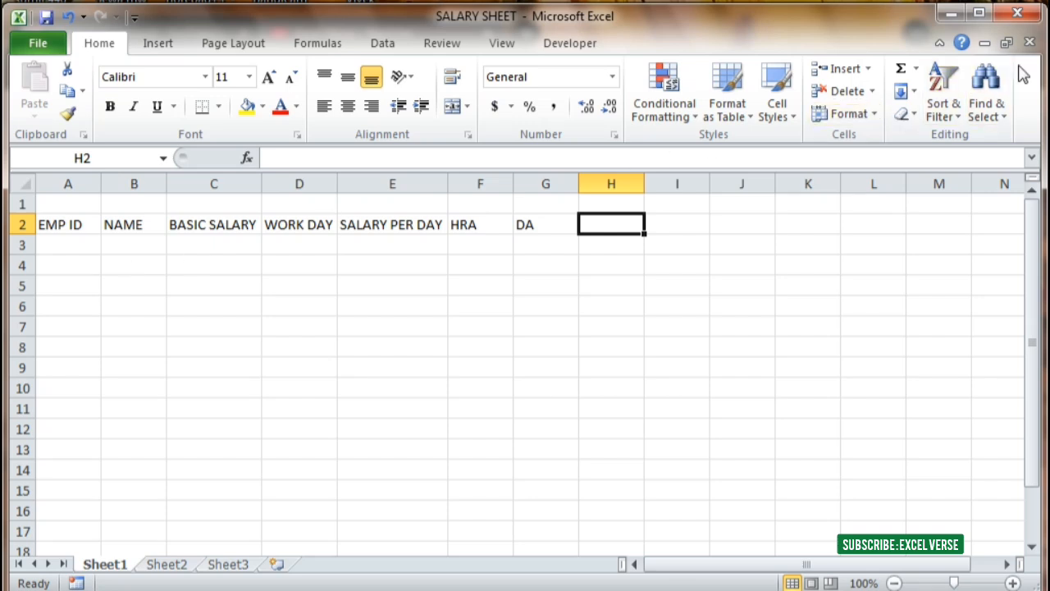
click(1030, 42)
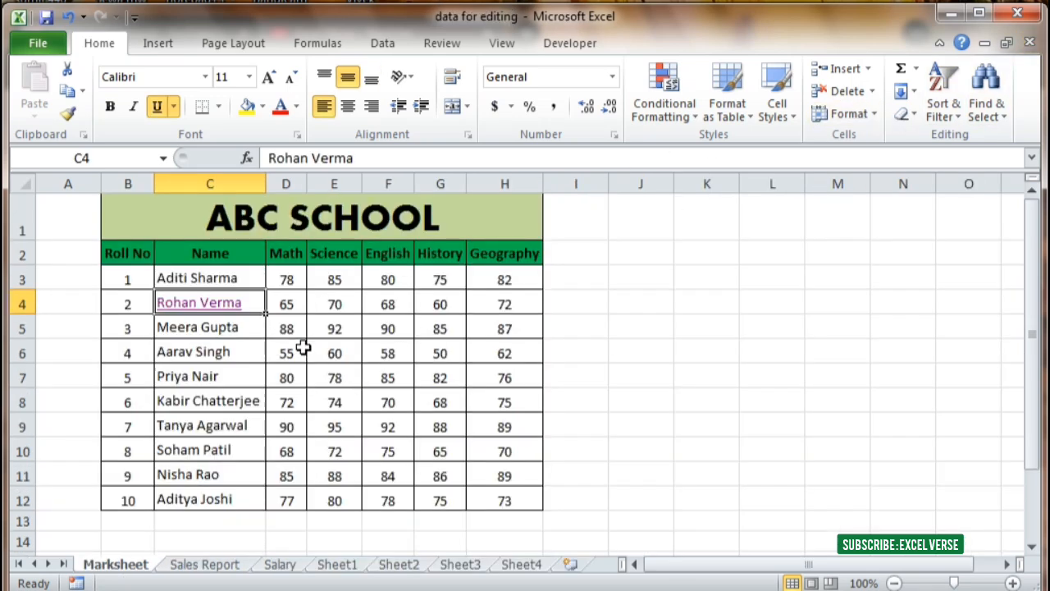
key(Down)
key(Up)
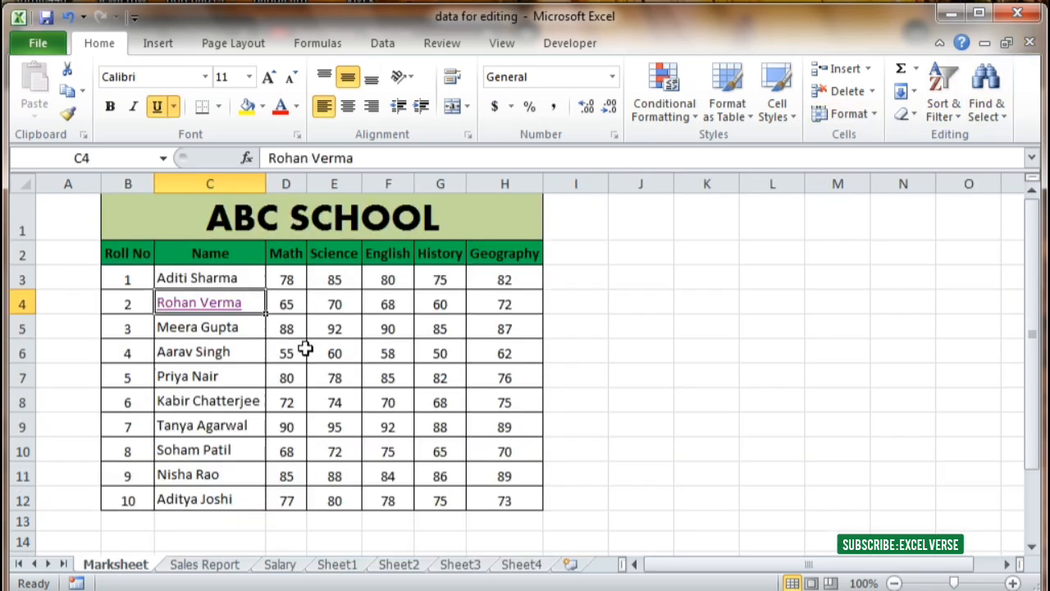
Step: Apply Remove Hyperlinks to cell C4 and check that the cell is no longer a link
click(916, 116)
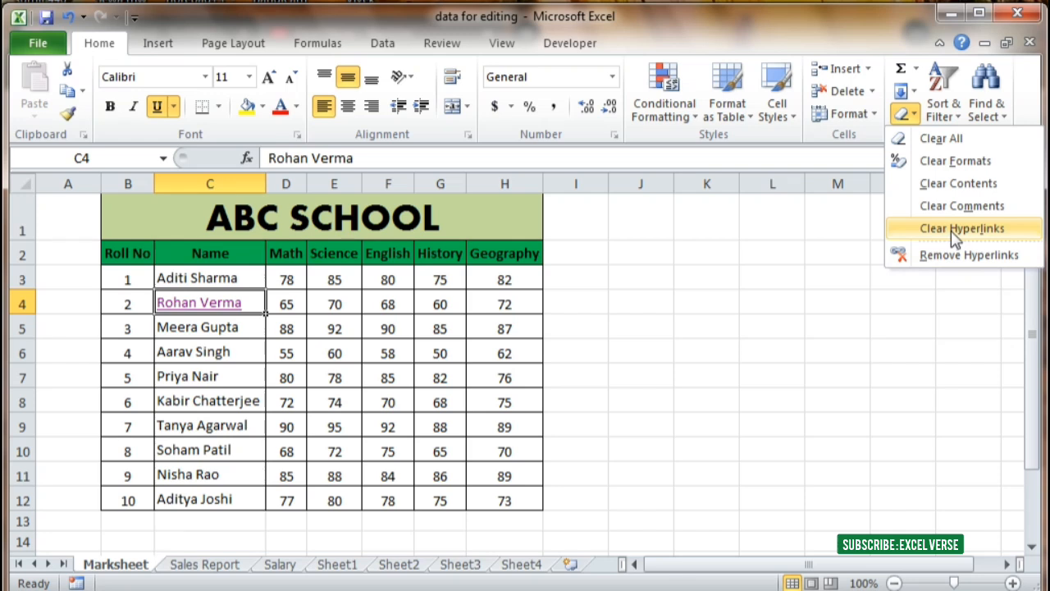
click(953, 254)
click(332, 330)
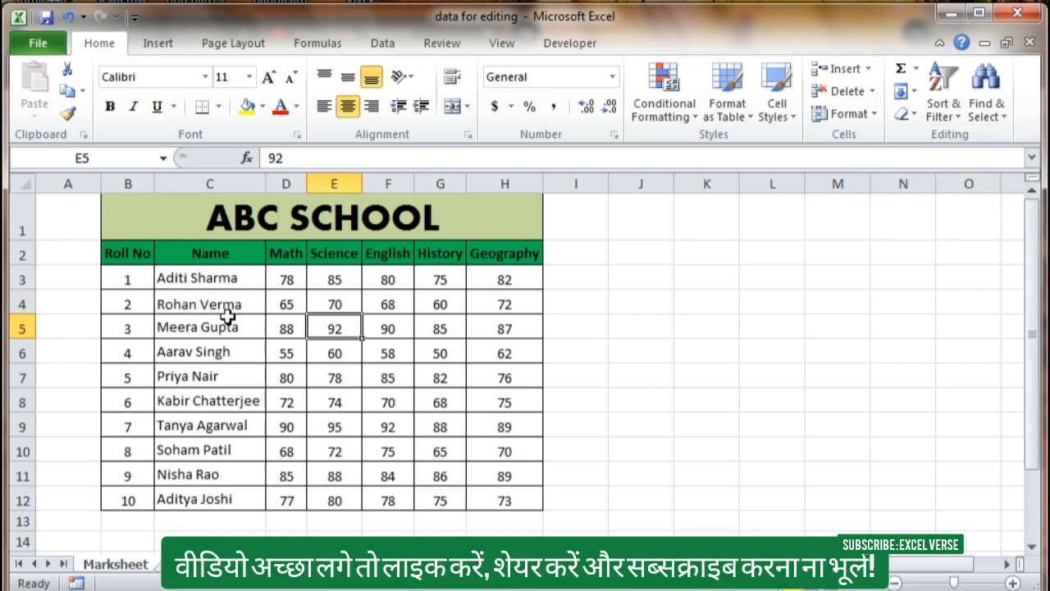
click(210, 305)
click(335, 354)
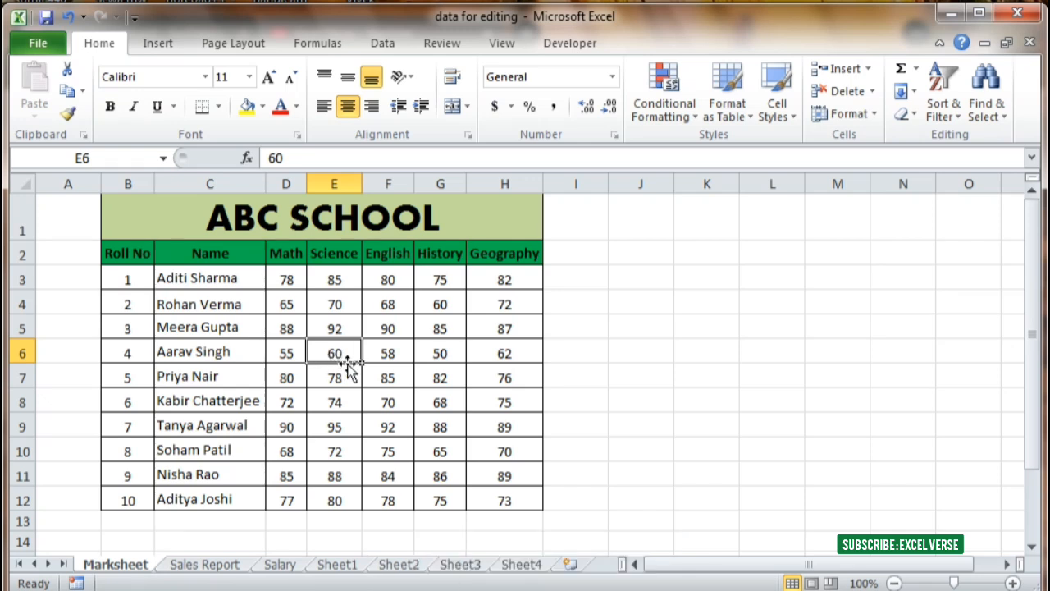
click(958, 121)
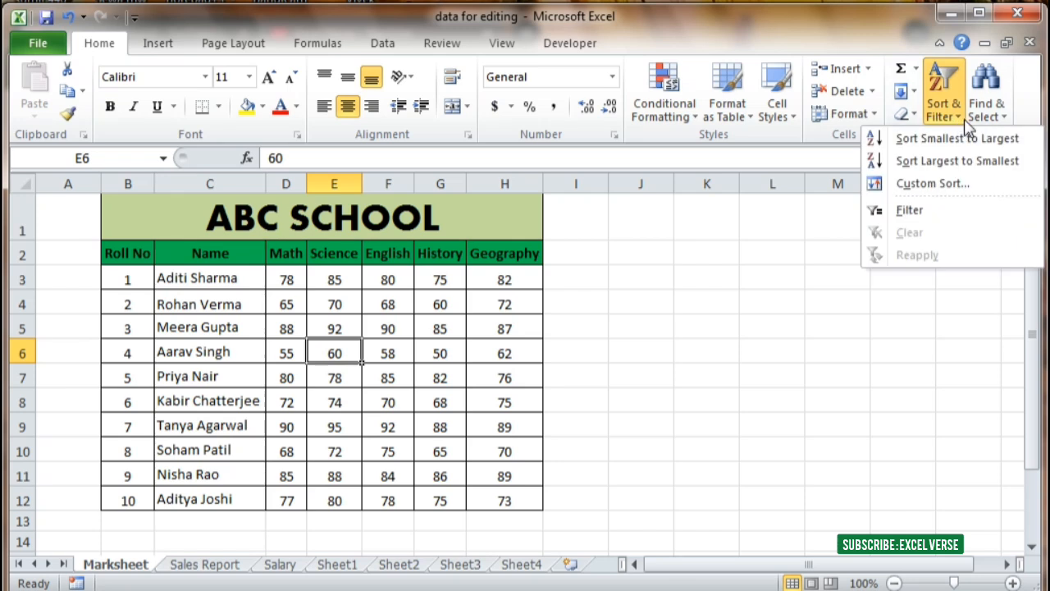
click(1009, 119)
click(439, 353)
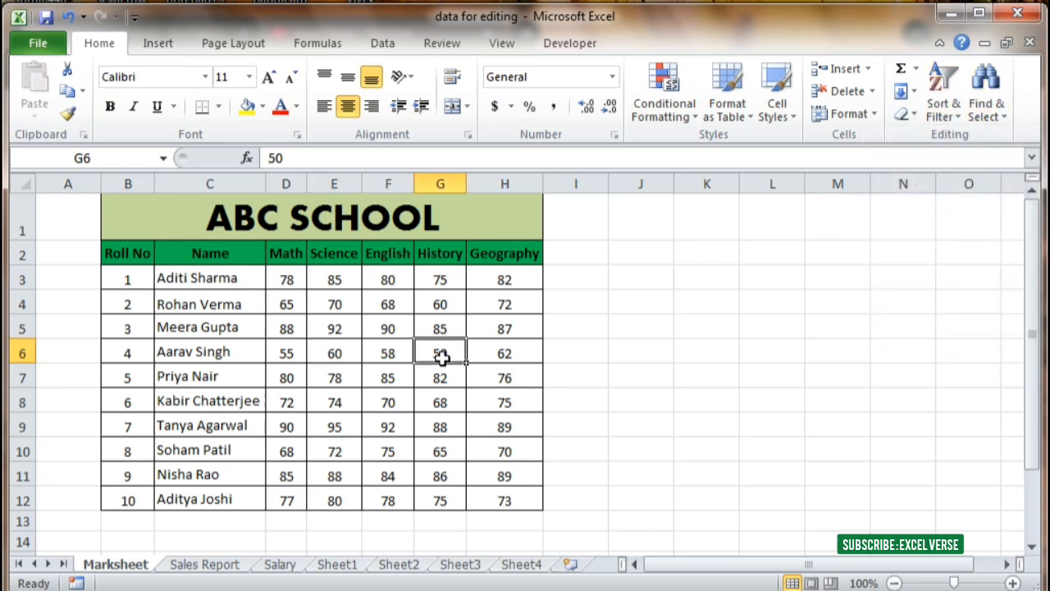
drag(509, 499, 117, 283)
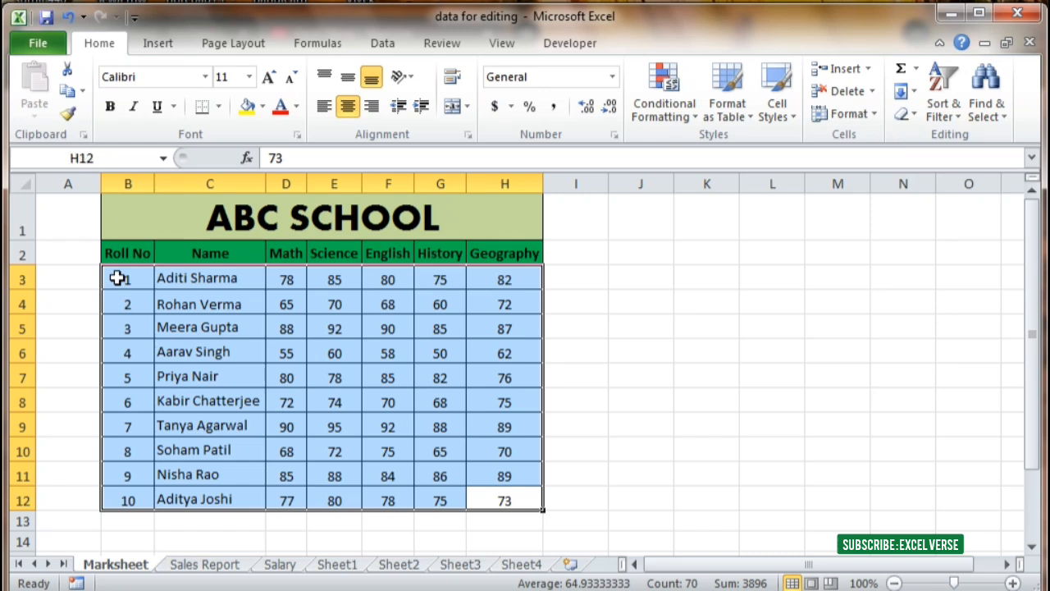
click(118, 251)
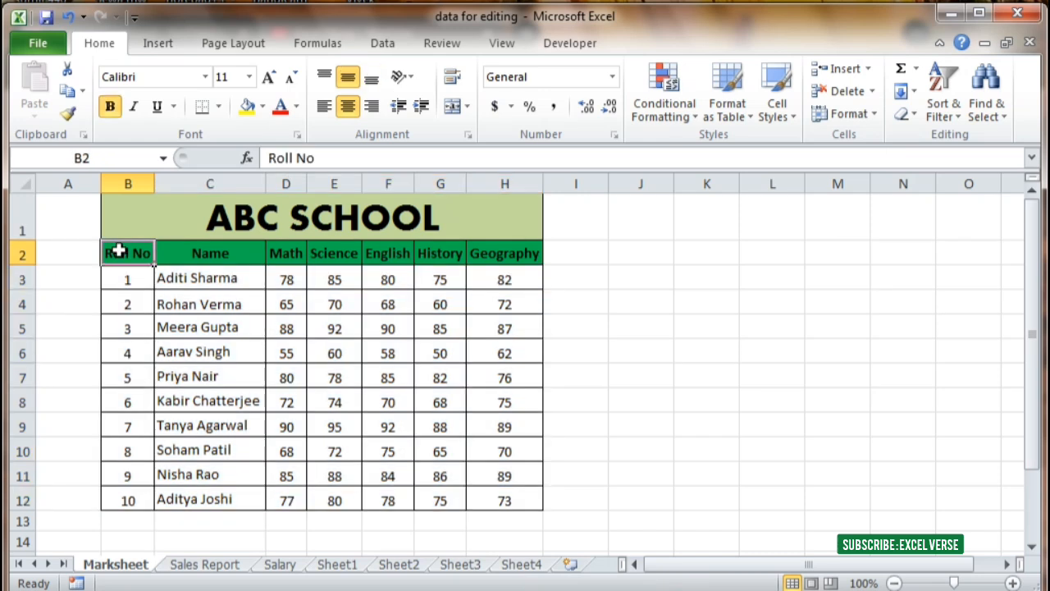